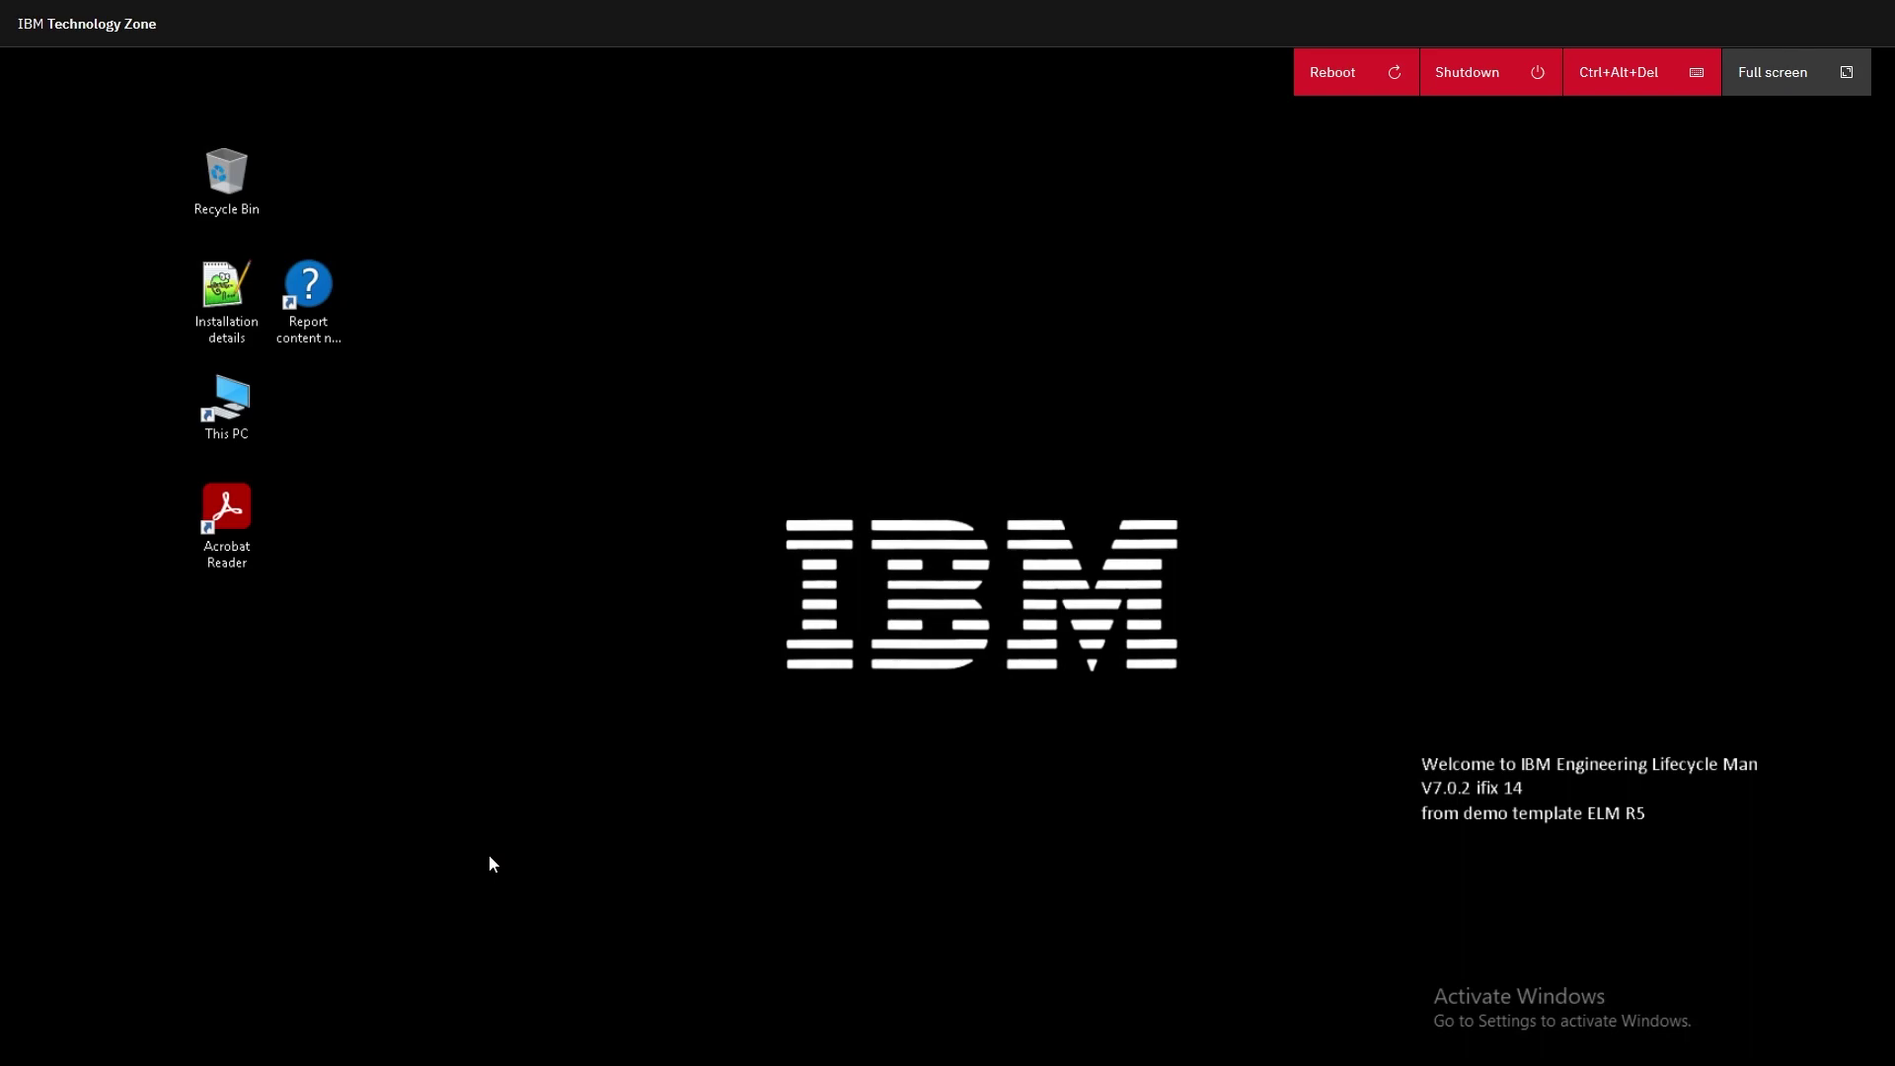
In Chrome, open the 'Project Dashboard: Aviary Testing' bookmark from the Aviary folder.
{"action": "scroll", "coordinate": [711, 1022], "scroll_direction": "down", "scroll_amount": 2}
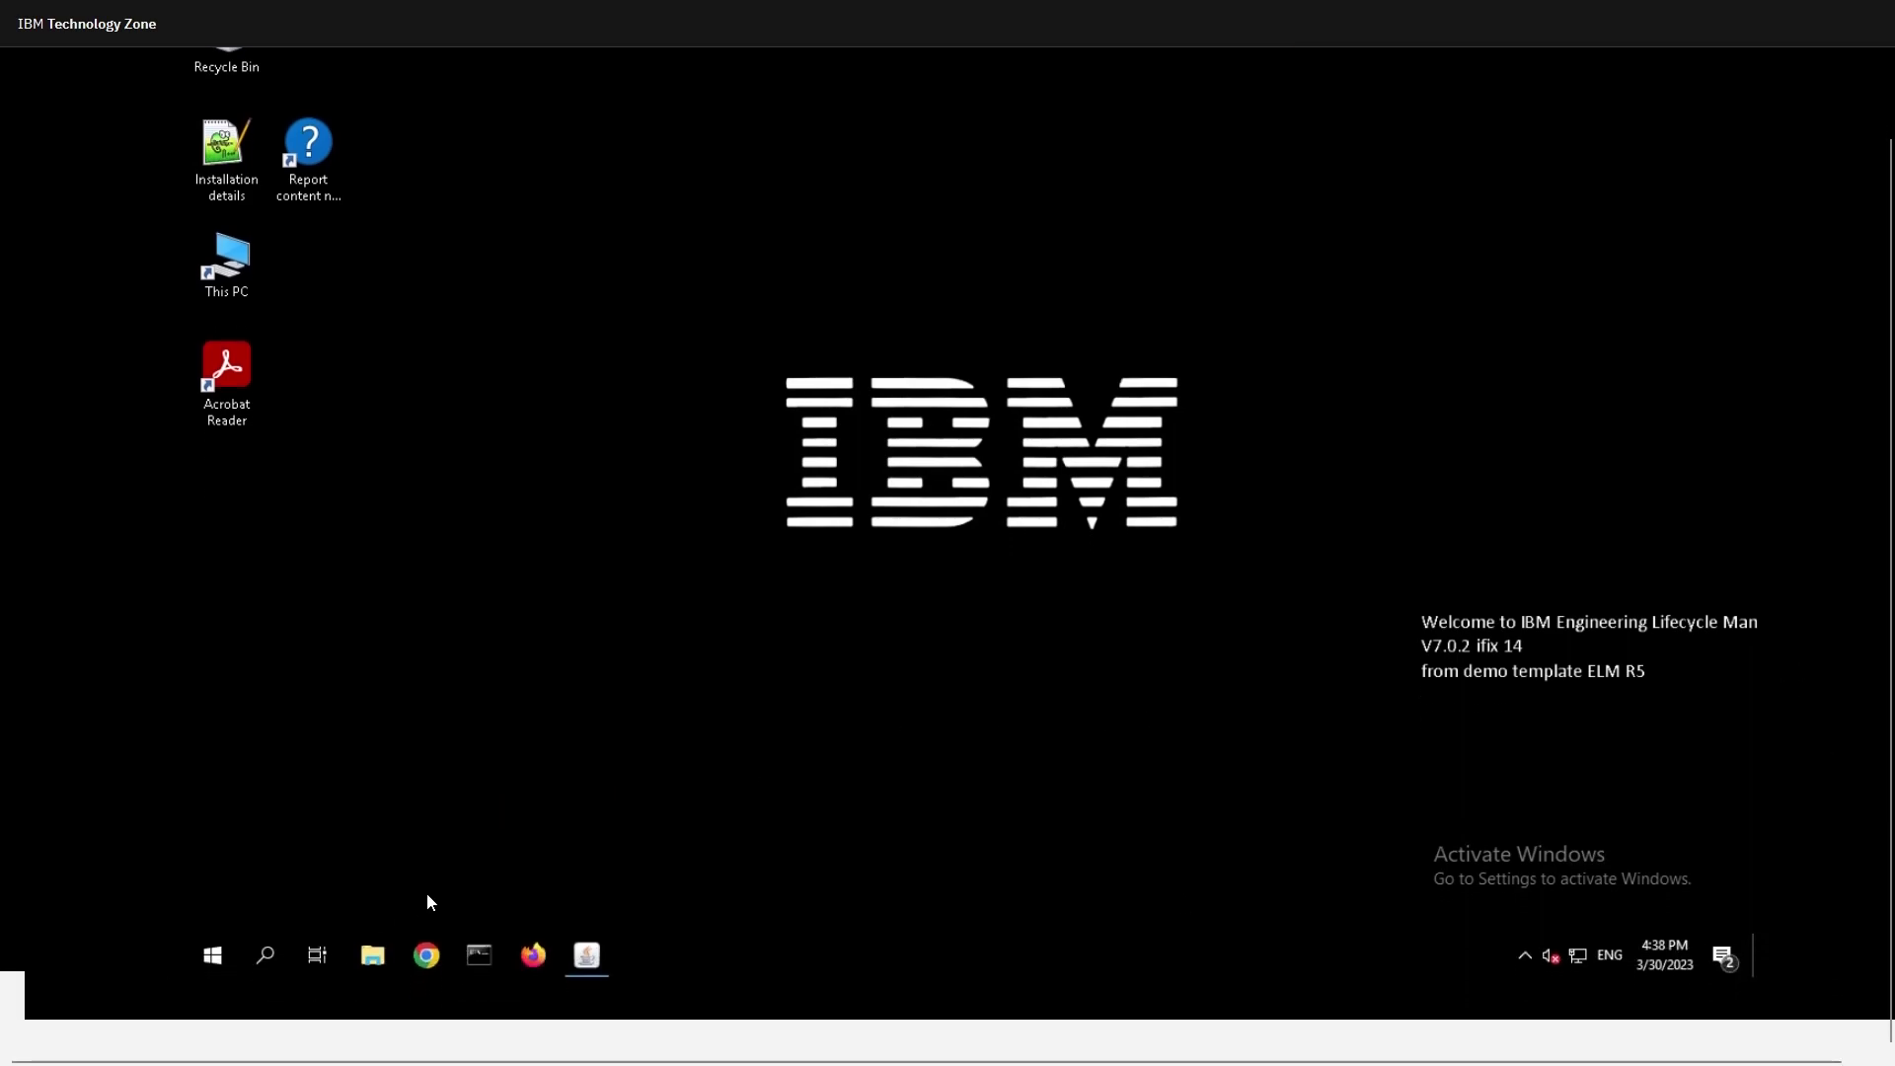
{"action": "left_click", "coordinate": [426, 955]}
{"action": "scroll", "coordinate": [1658, 659], "scroll_direction": "up", "scroll_amount": 2}
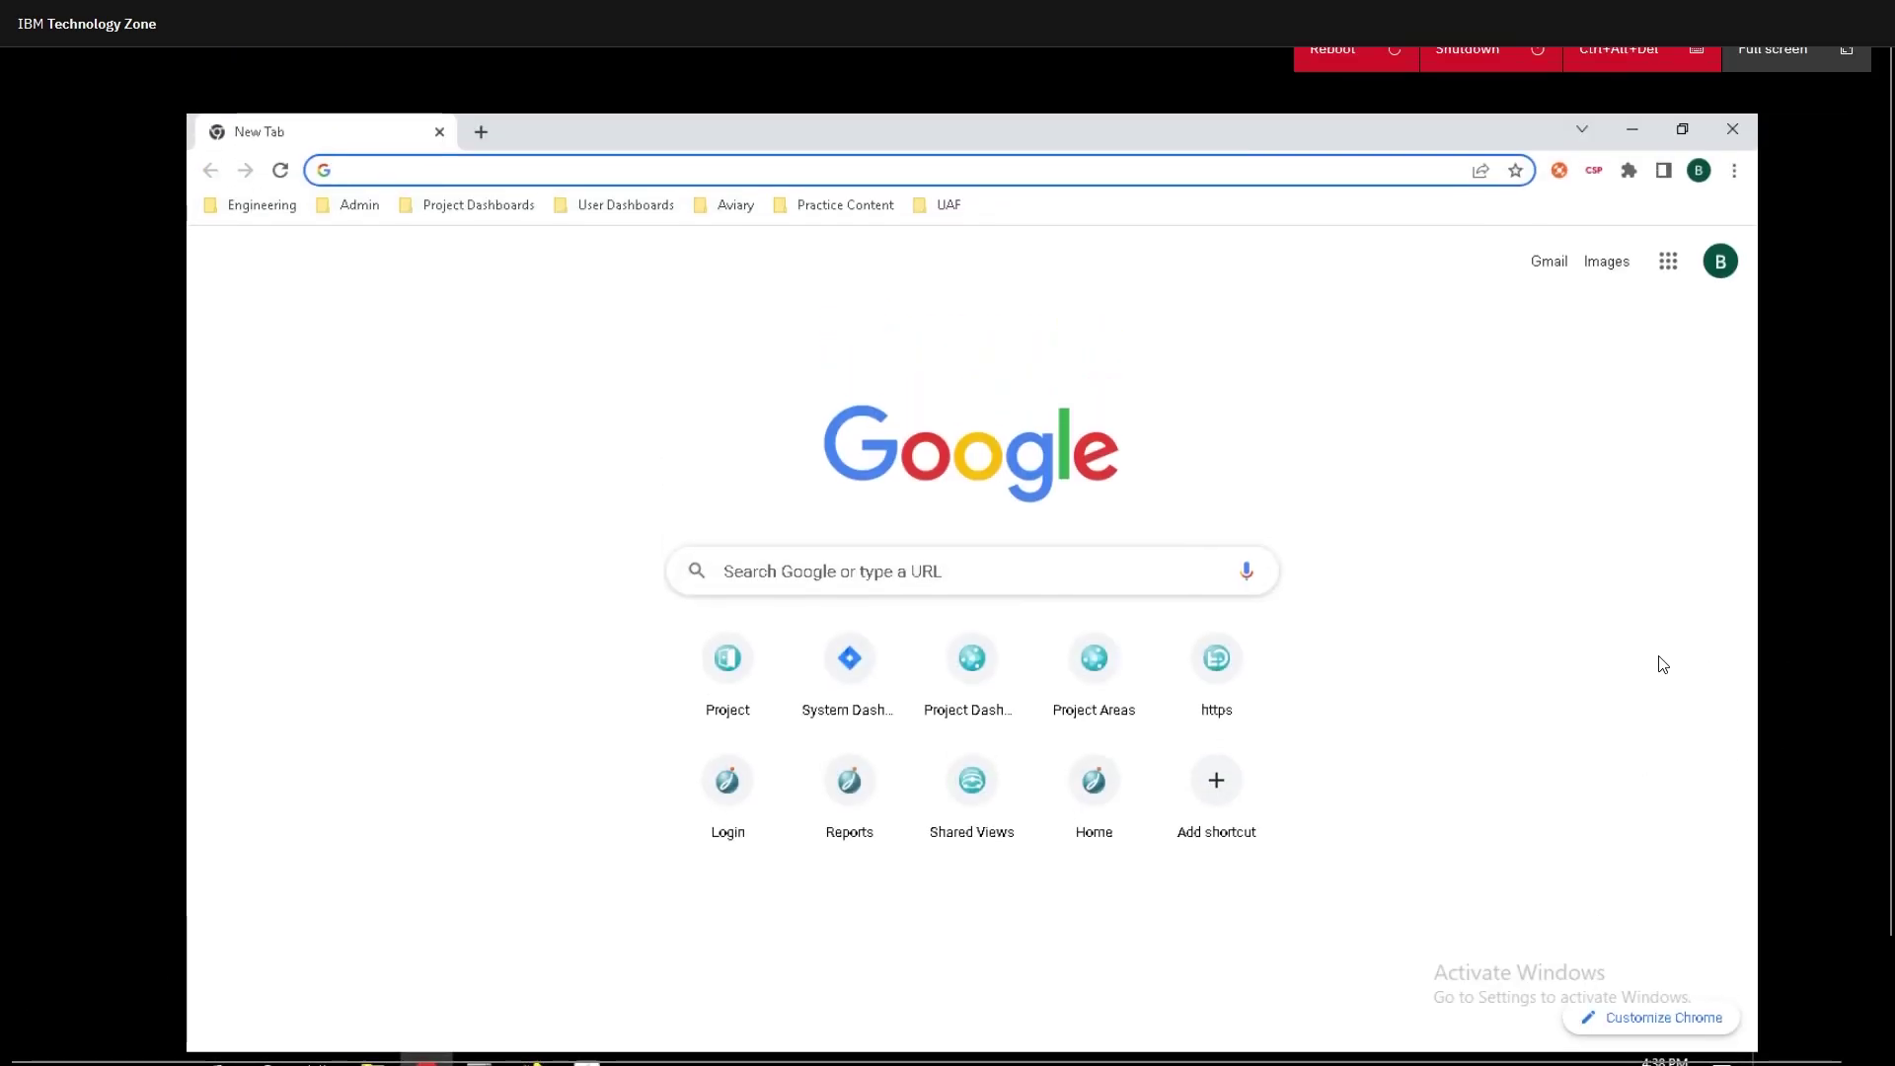
{"action": "left_click", "coordinate": [732, 204]}
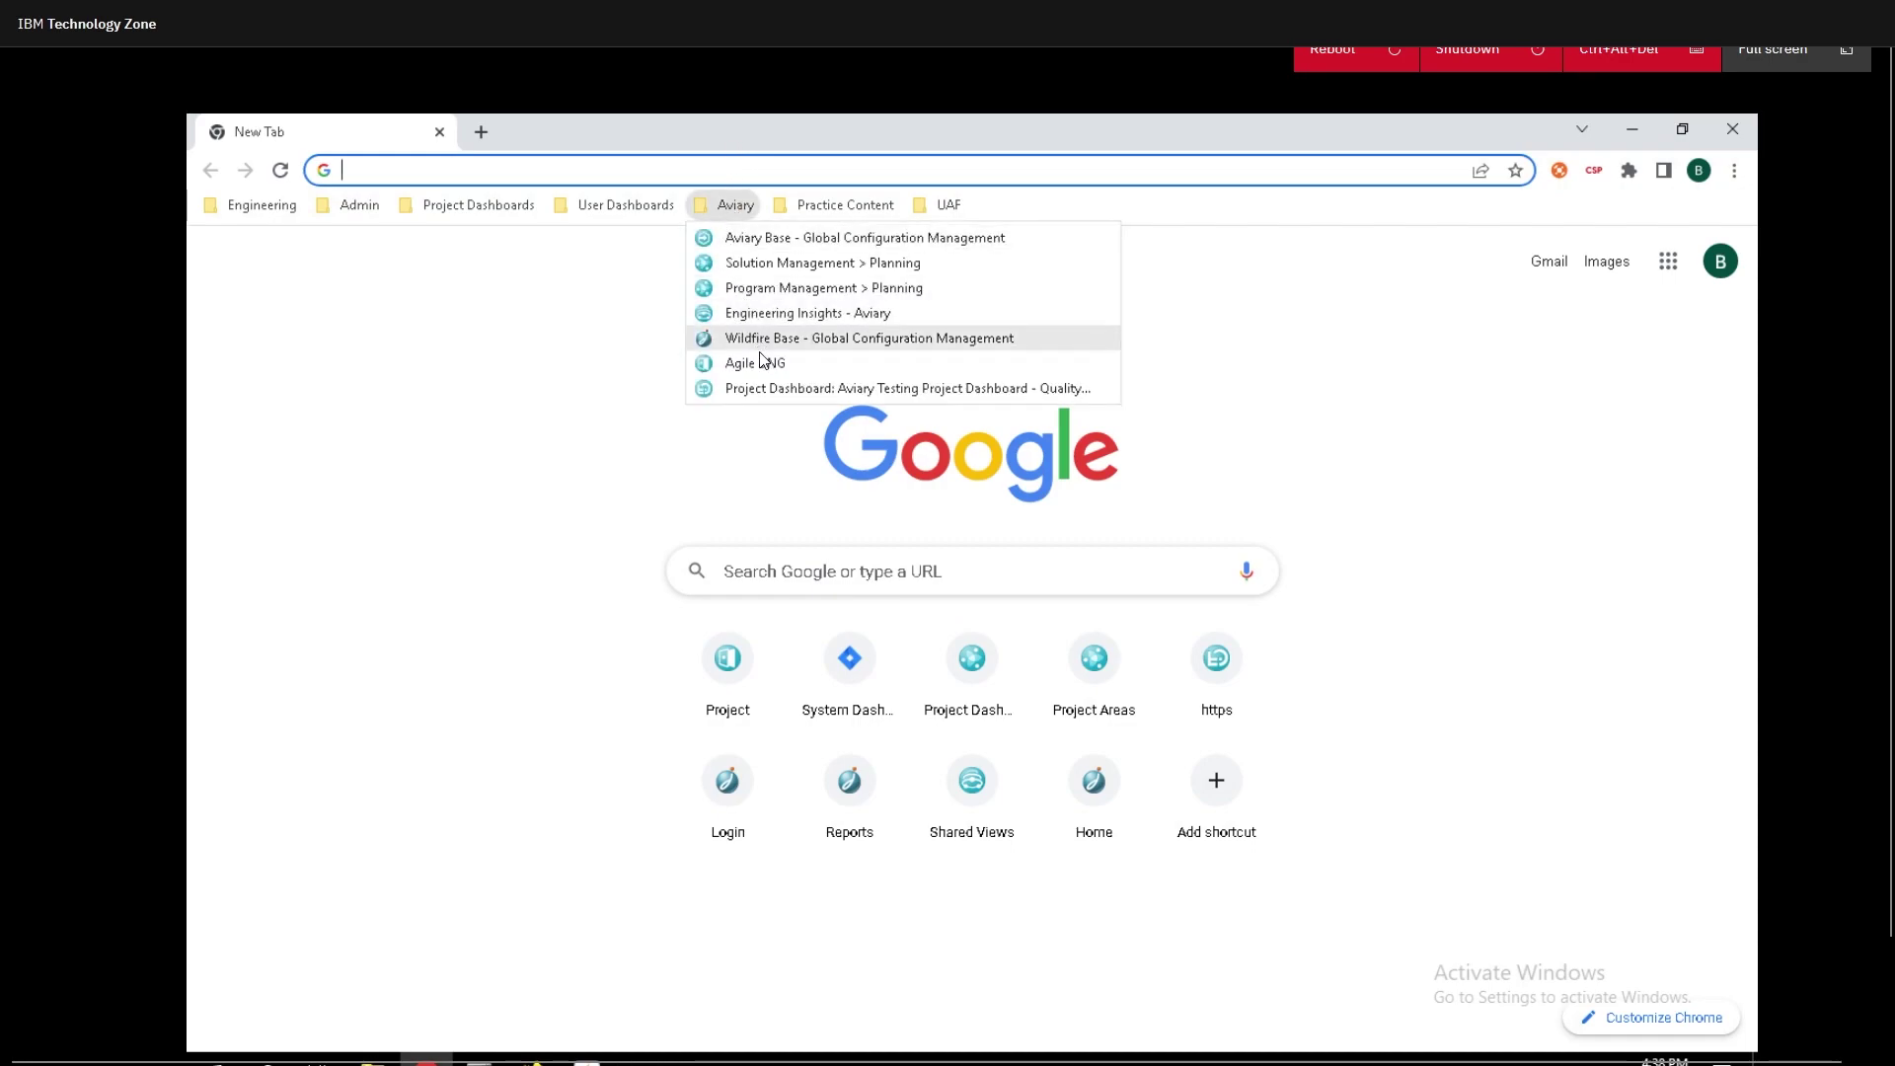
{"action": "left_click", "coordinate": [775, 388]}
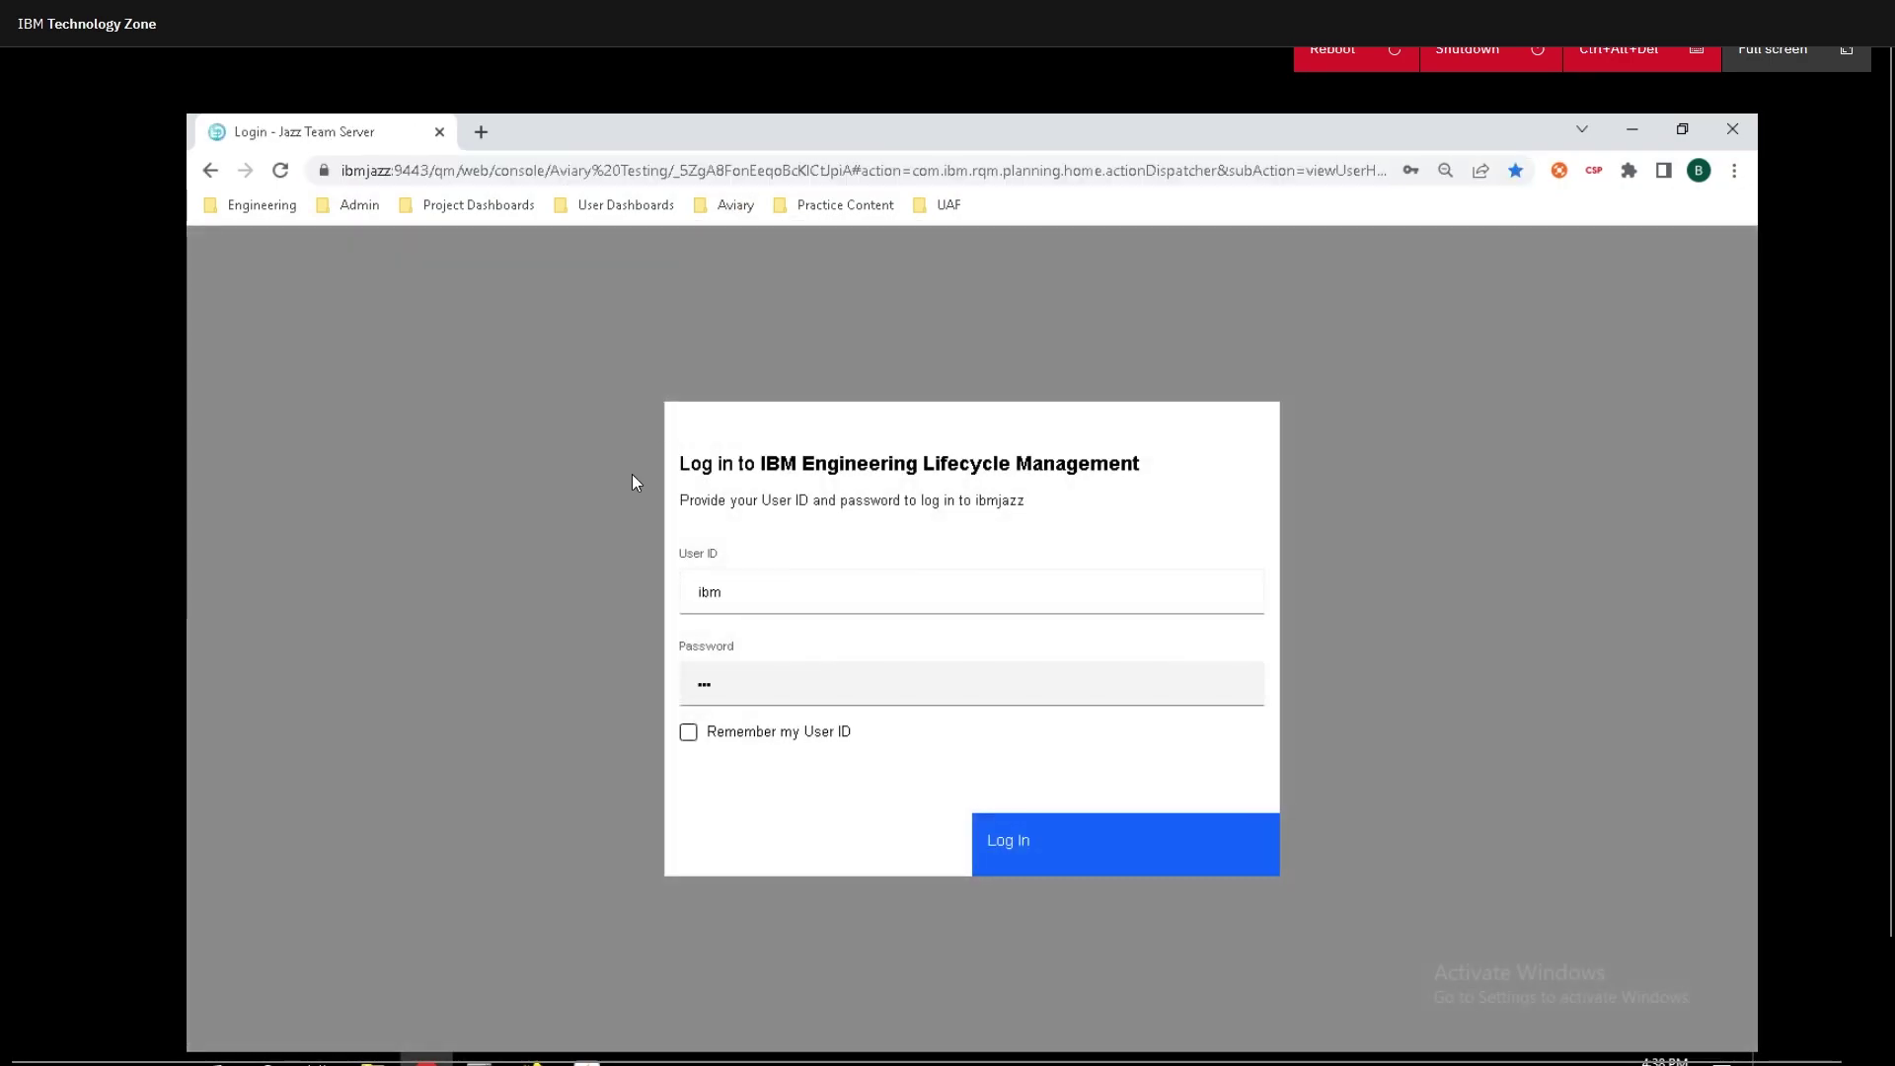
Log in with the autofilled credentials to load the Aviary Testing Project Dashboard.
{"action": "left_click", "coordinate": [1002, 844]}
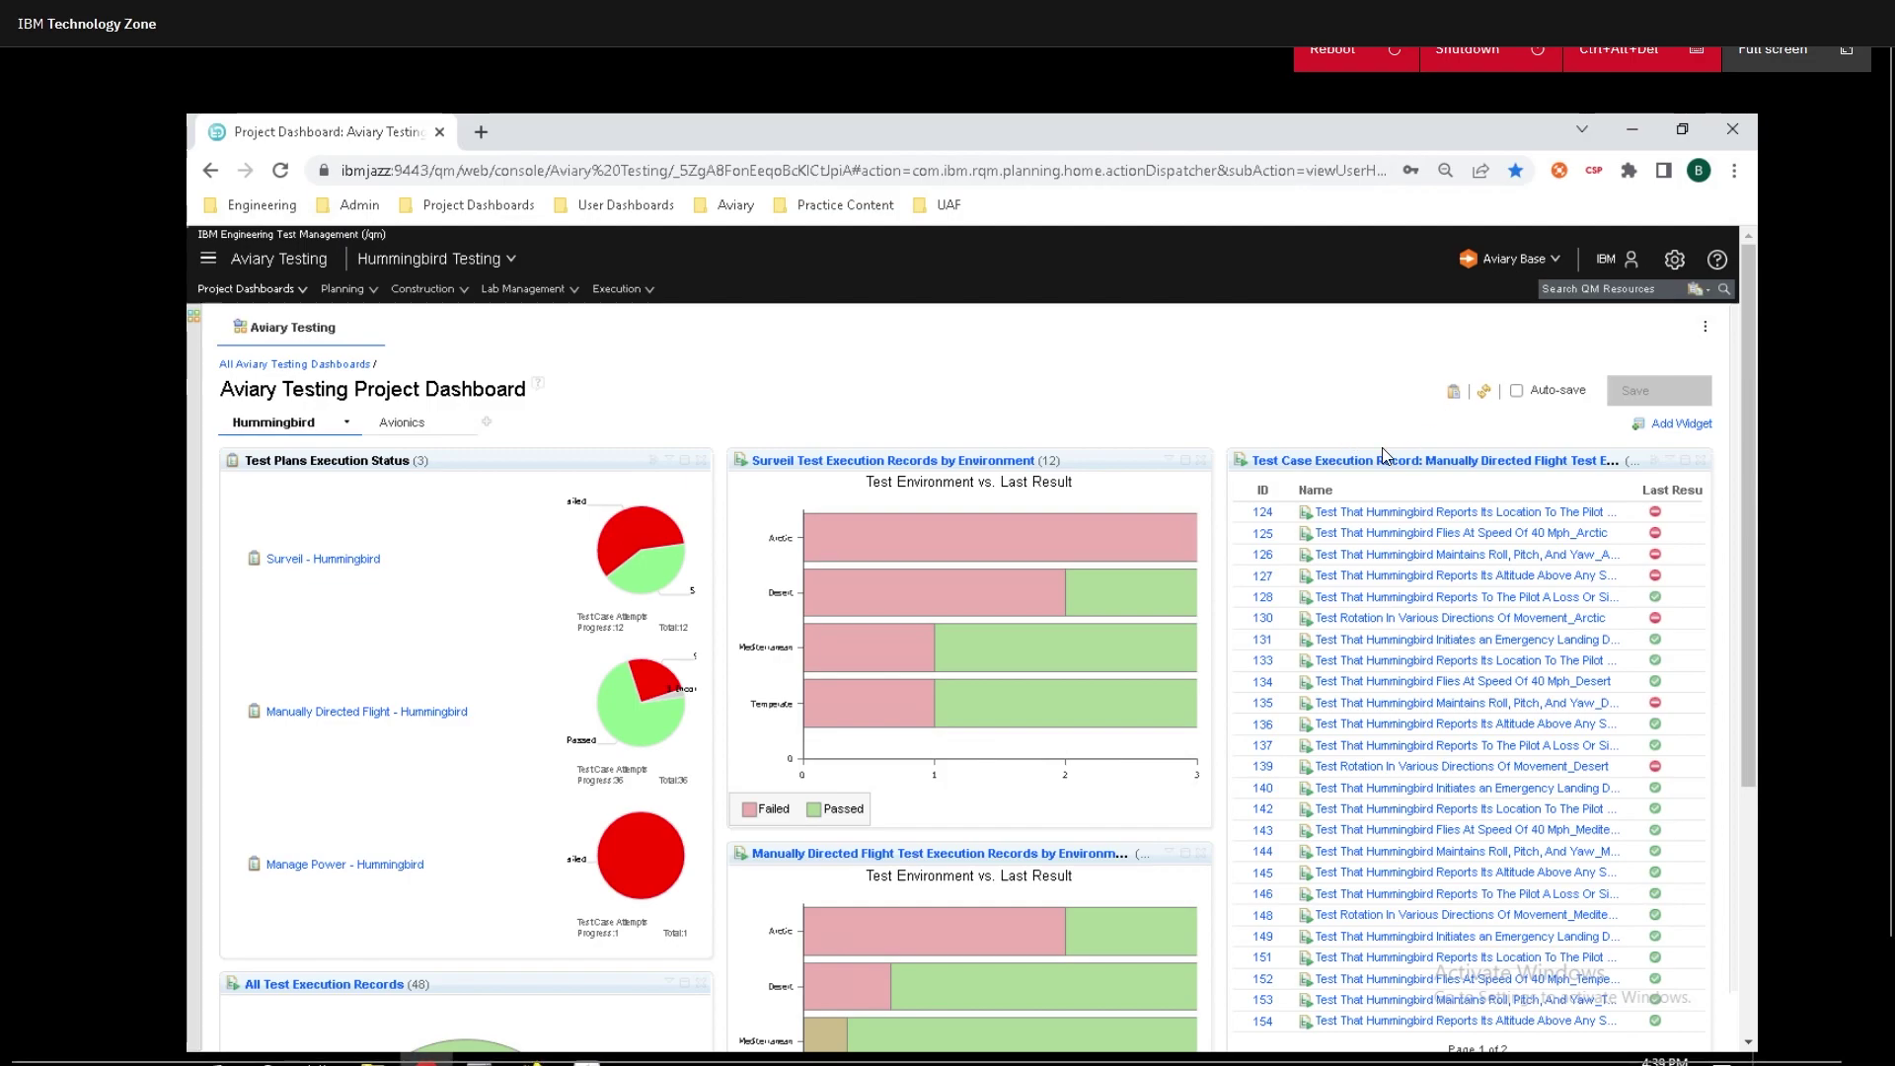
Open the Add Widget catalog, browse the available catalogs, and close it without adding anything.
{"action": "left_click", "coordinate": [1678, 423]}
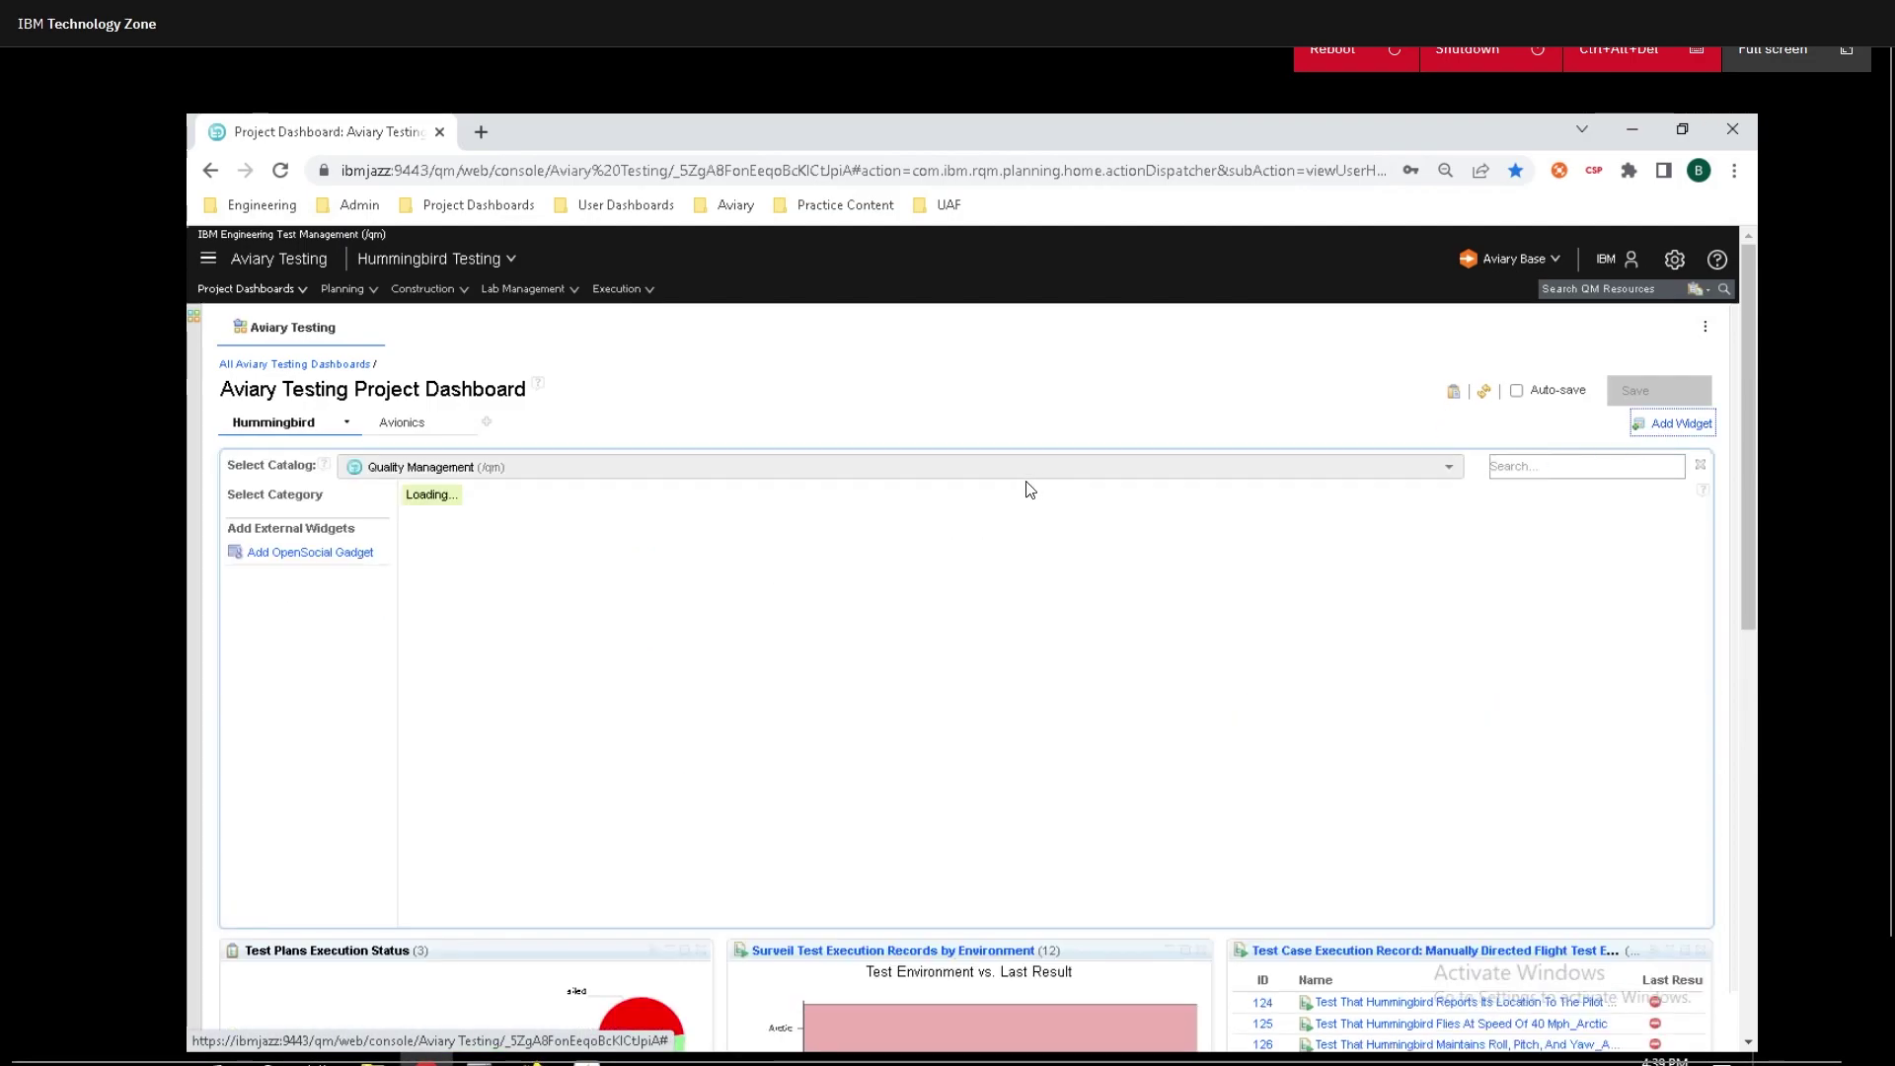
{"action": "left_click", "coordinate": [749, 476]}
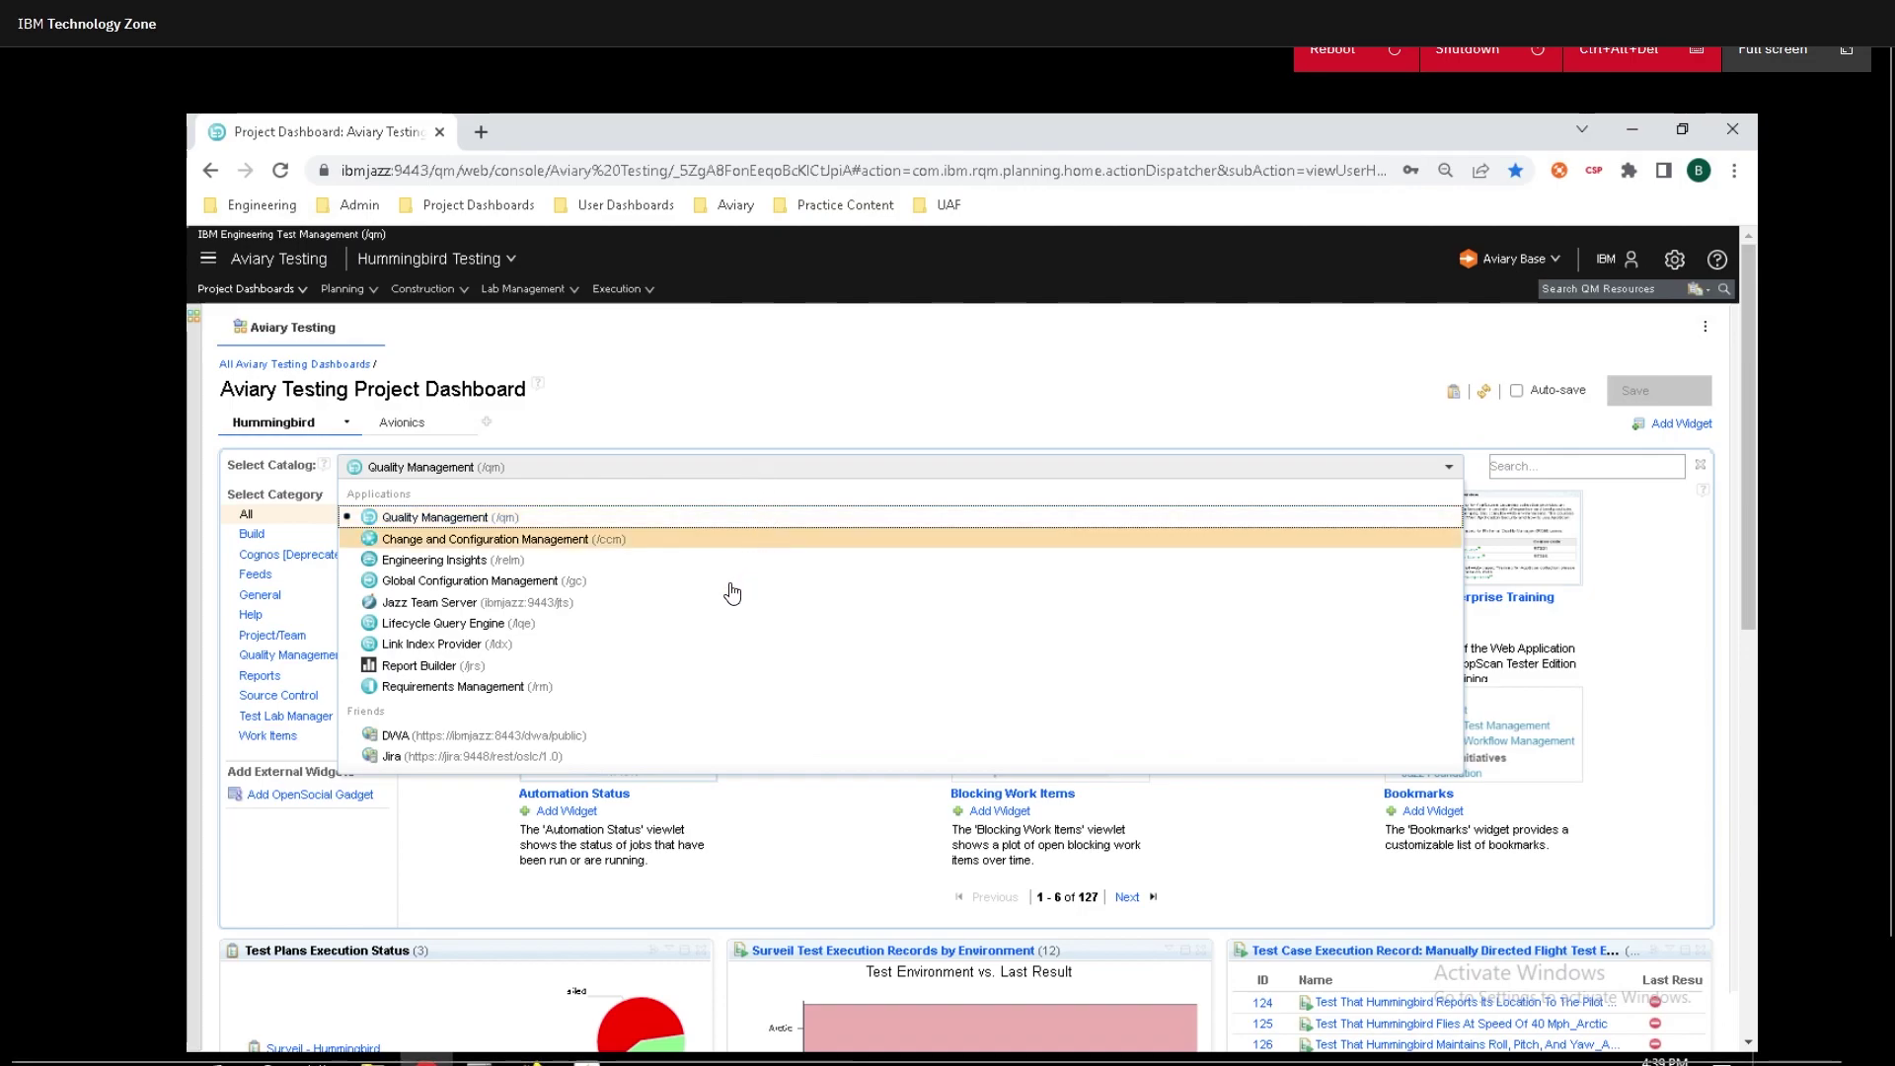
{"action": "left_click", "coordinate": [1707, 470]}
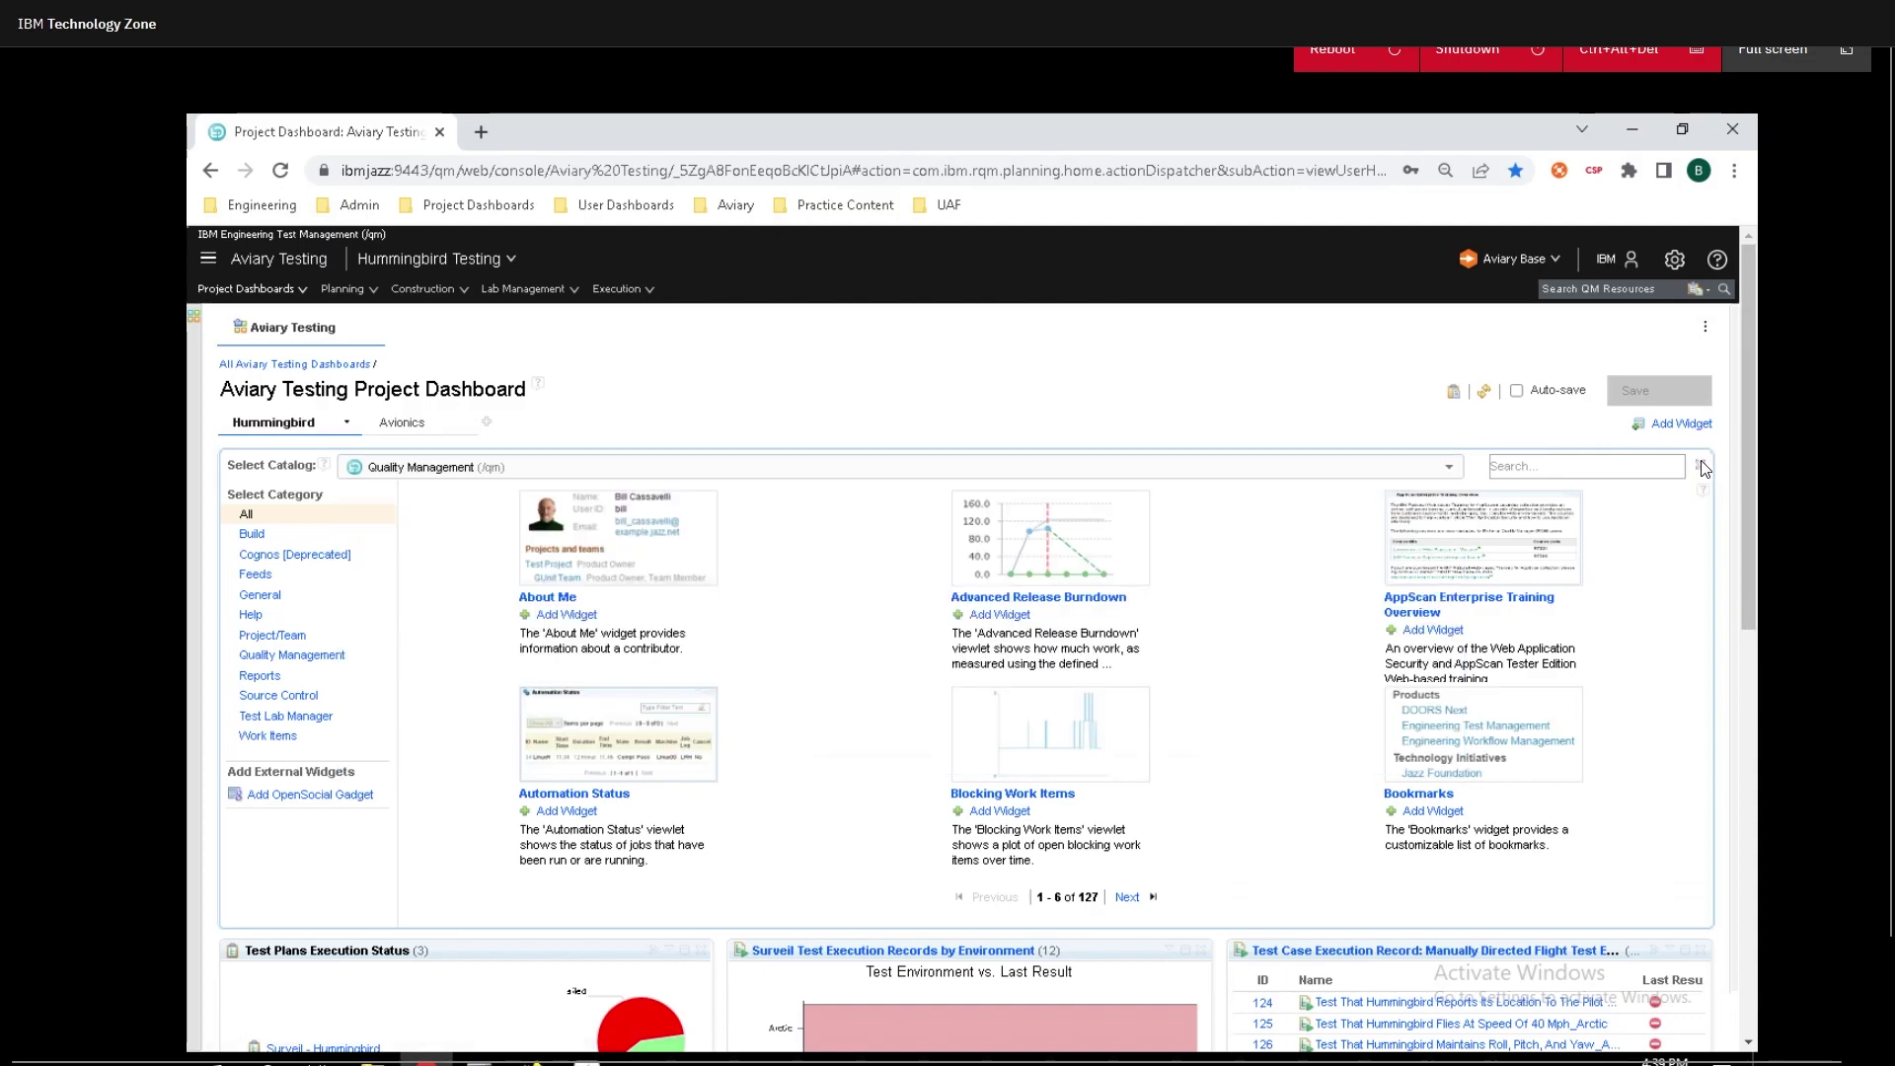
{"action": "left_click", "coordinate": [1699, 466]}
{"action": "scroll", "coordinate": [736, 572], "scroll_direction": "down", "scroll_amount": 3}
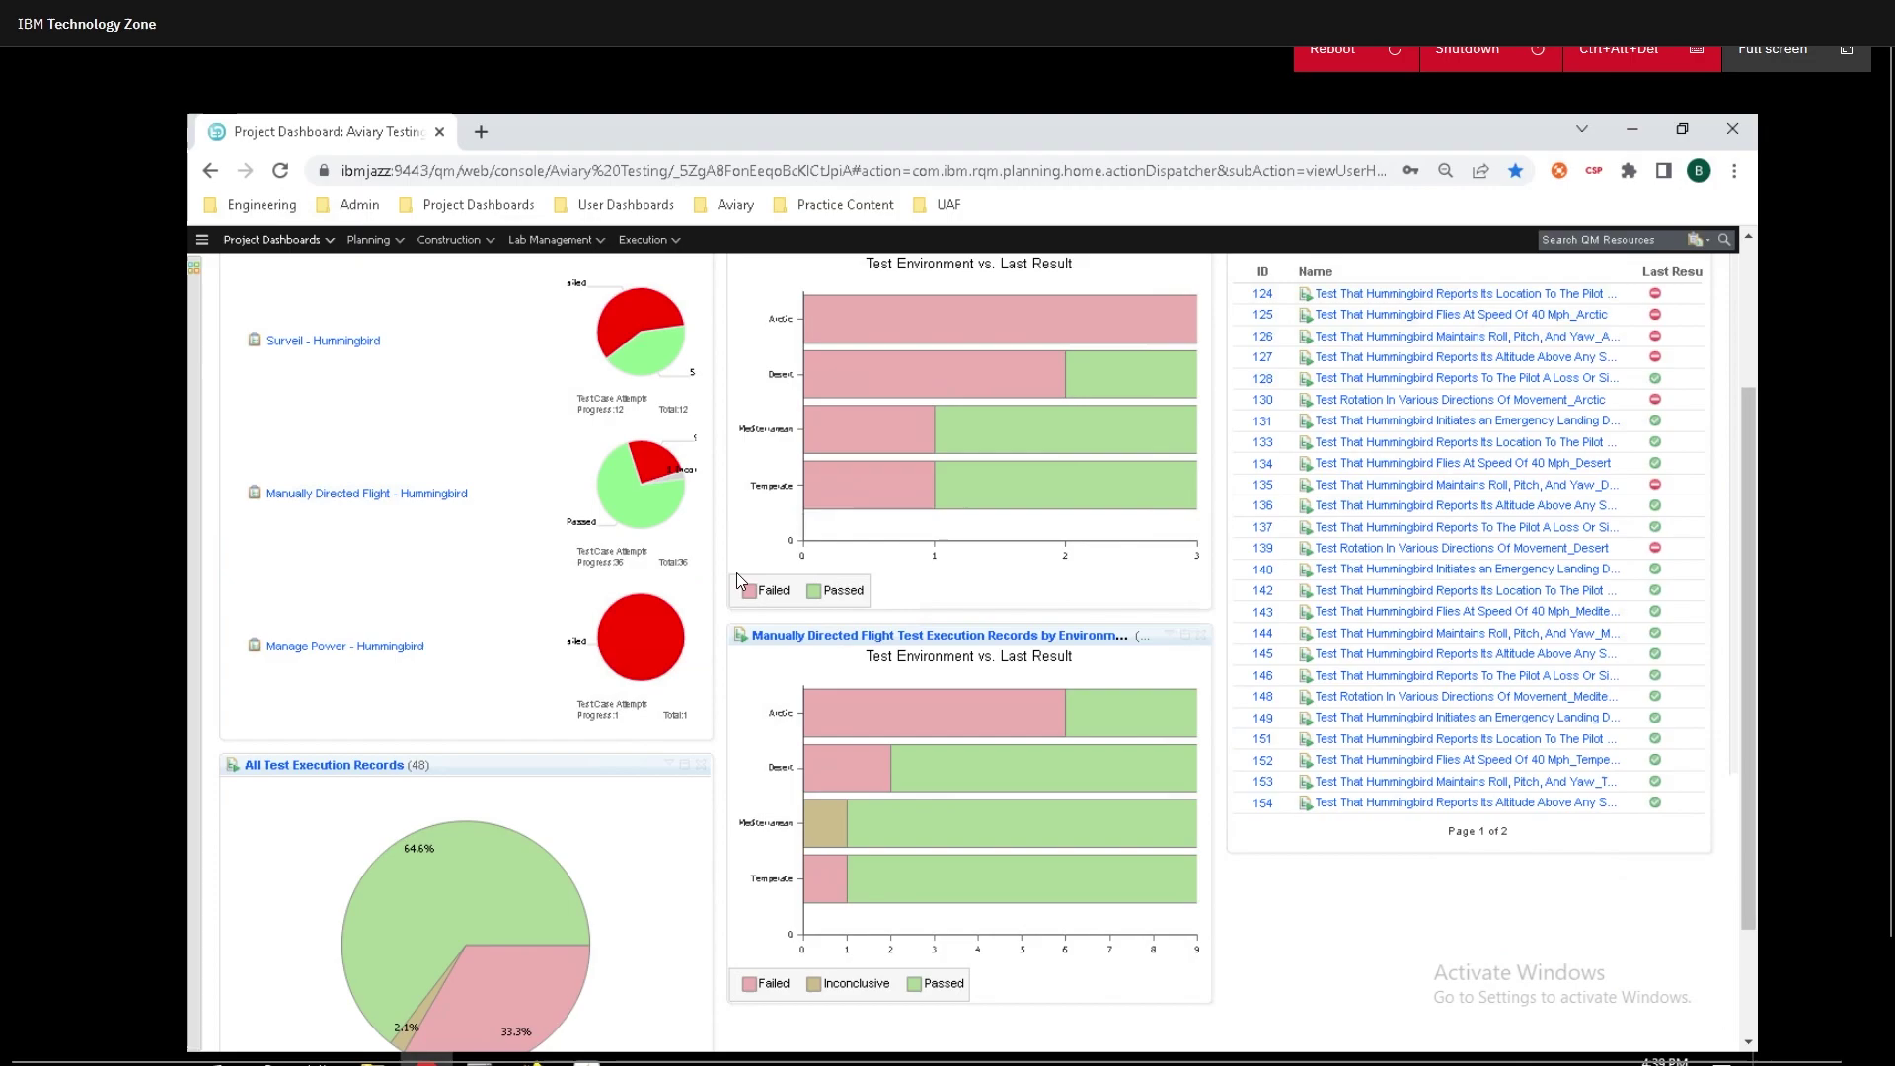
{"action": "scroll", "coordinate": [736, 573], "scroll_direction": "up", "scroll_amount": 1}
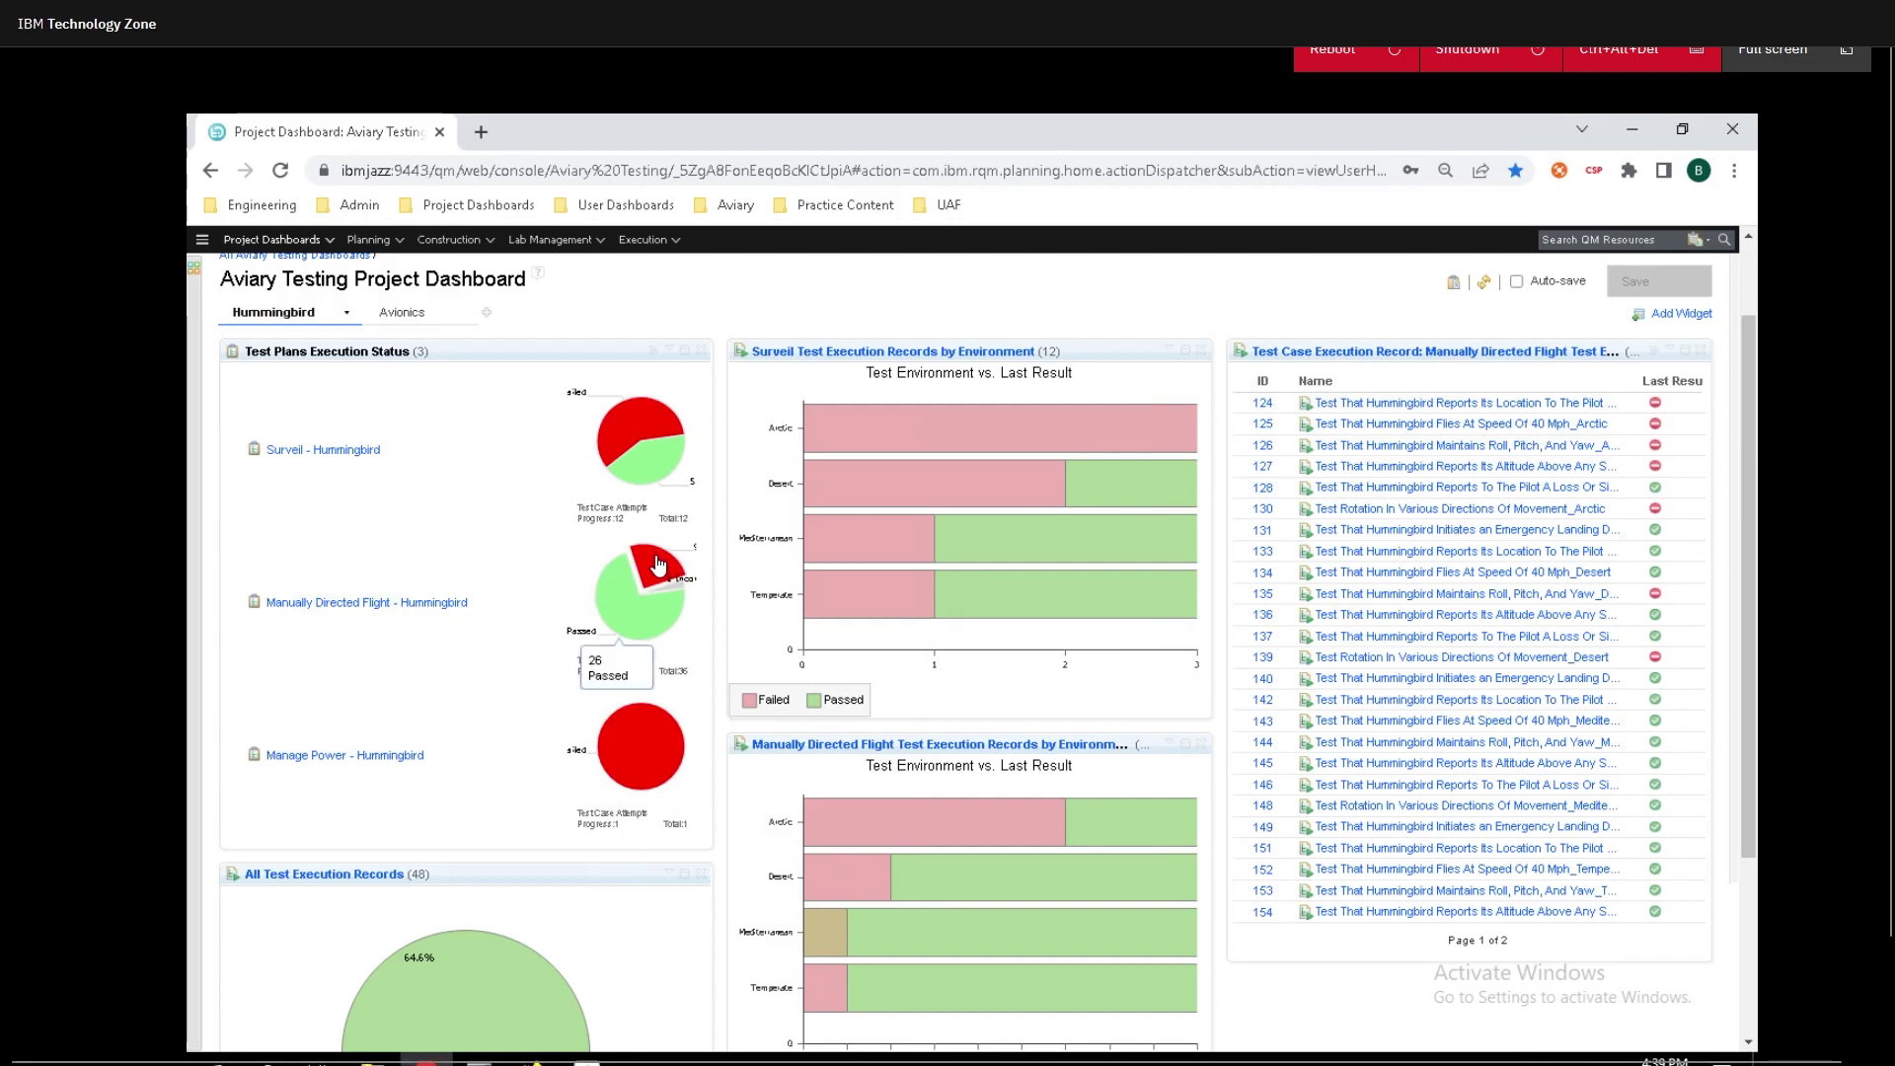
{"action": "mouse_move", "coordinate": [657, 568]}
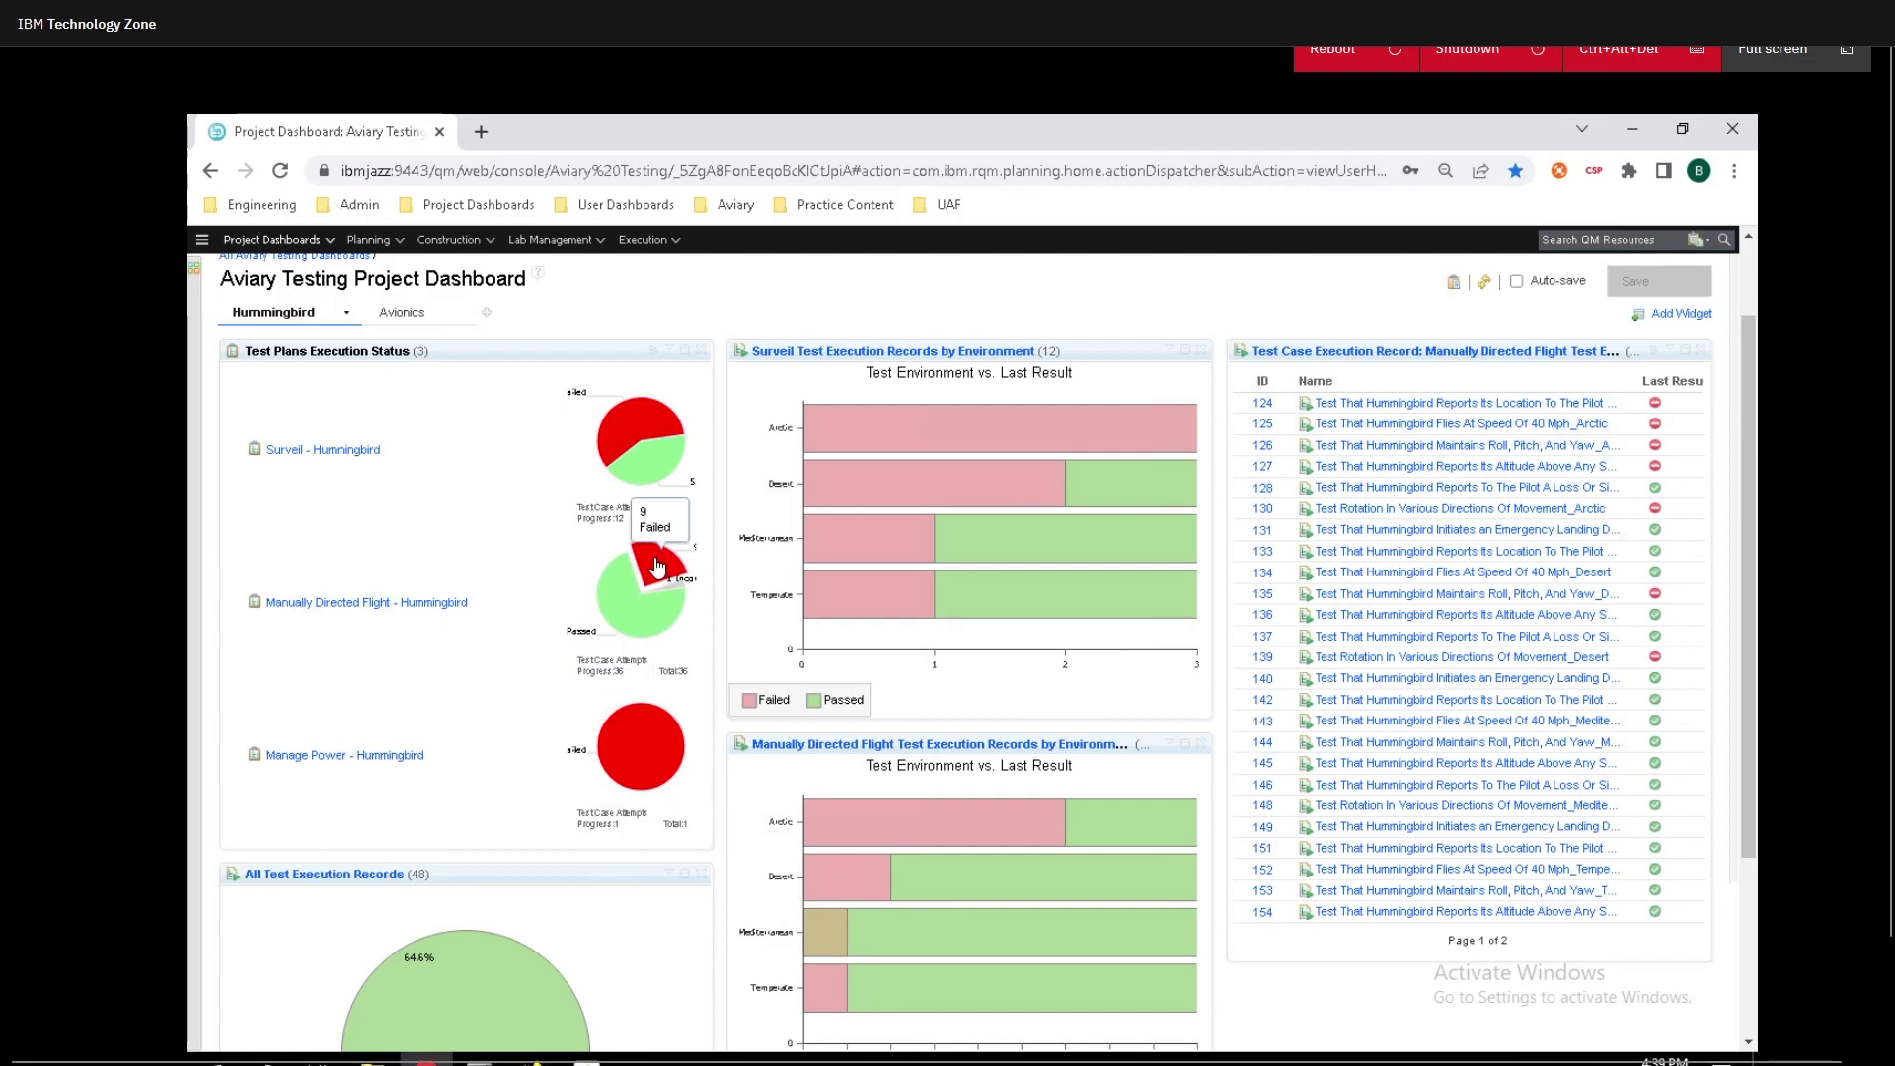
{"action": "mouse_move", "coordinate": [639, 620]}
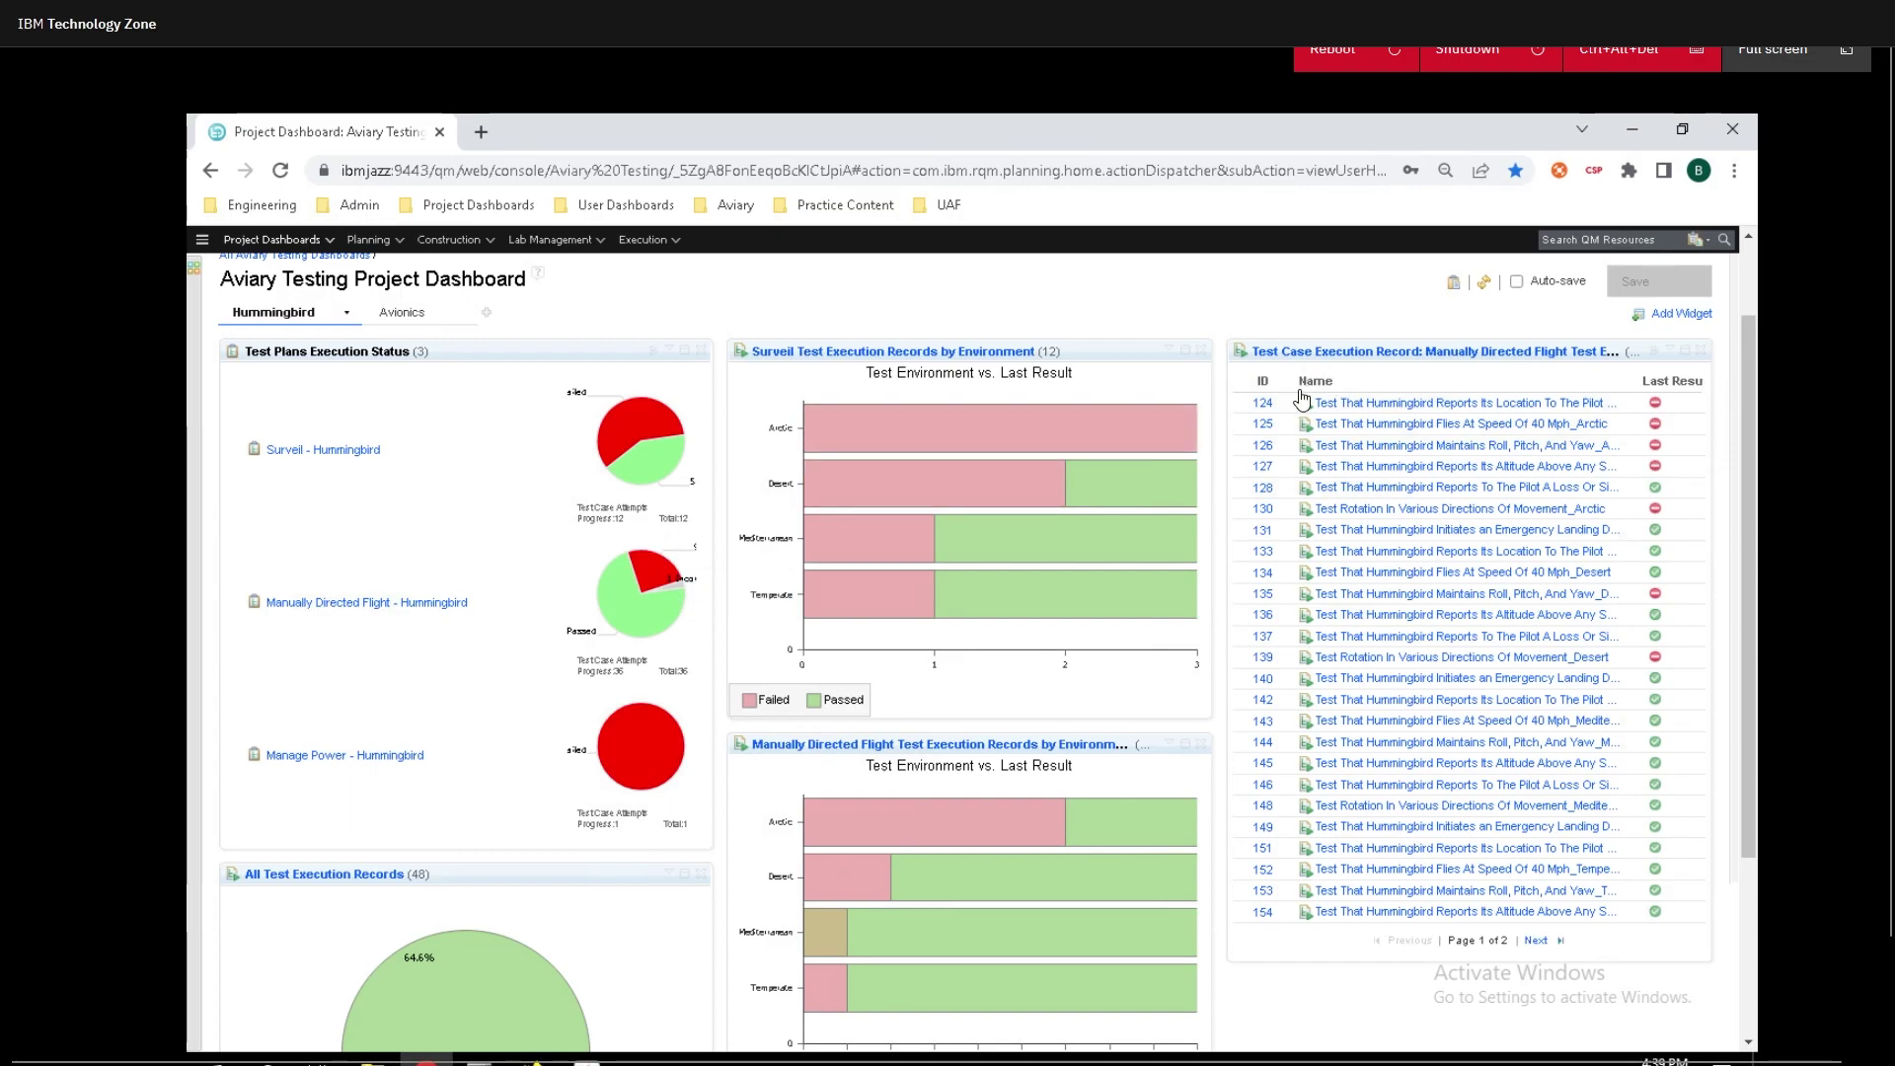
{"action": "mouse_move", "coordinate": [1425, 402]}
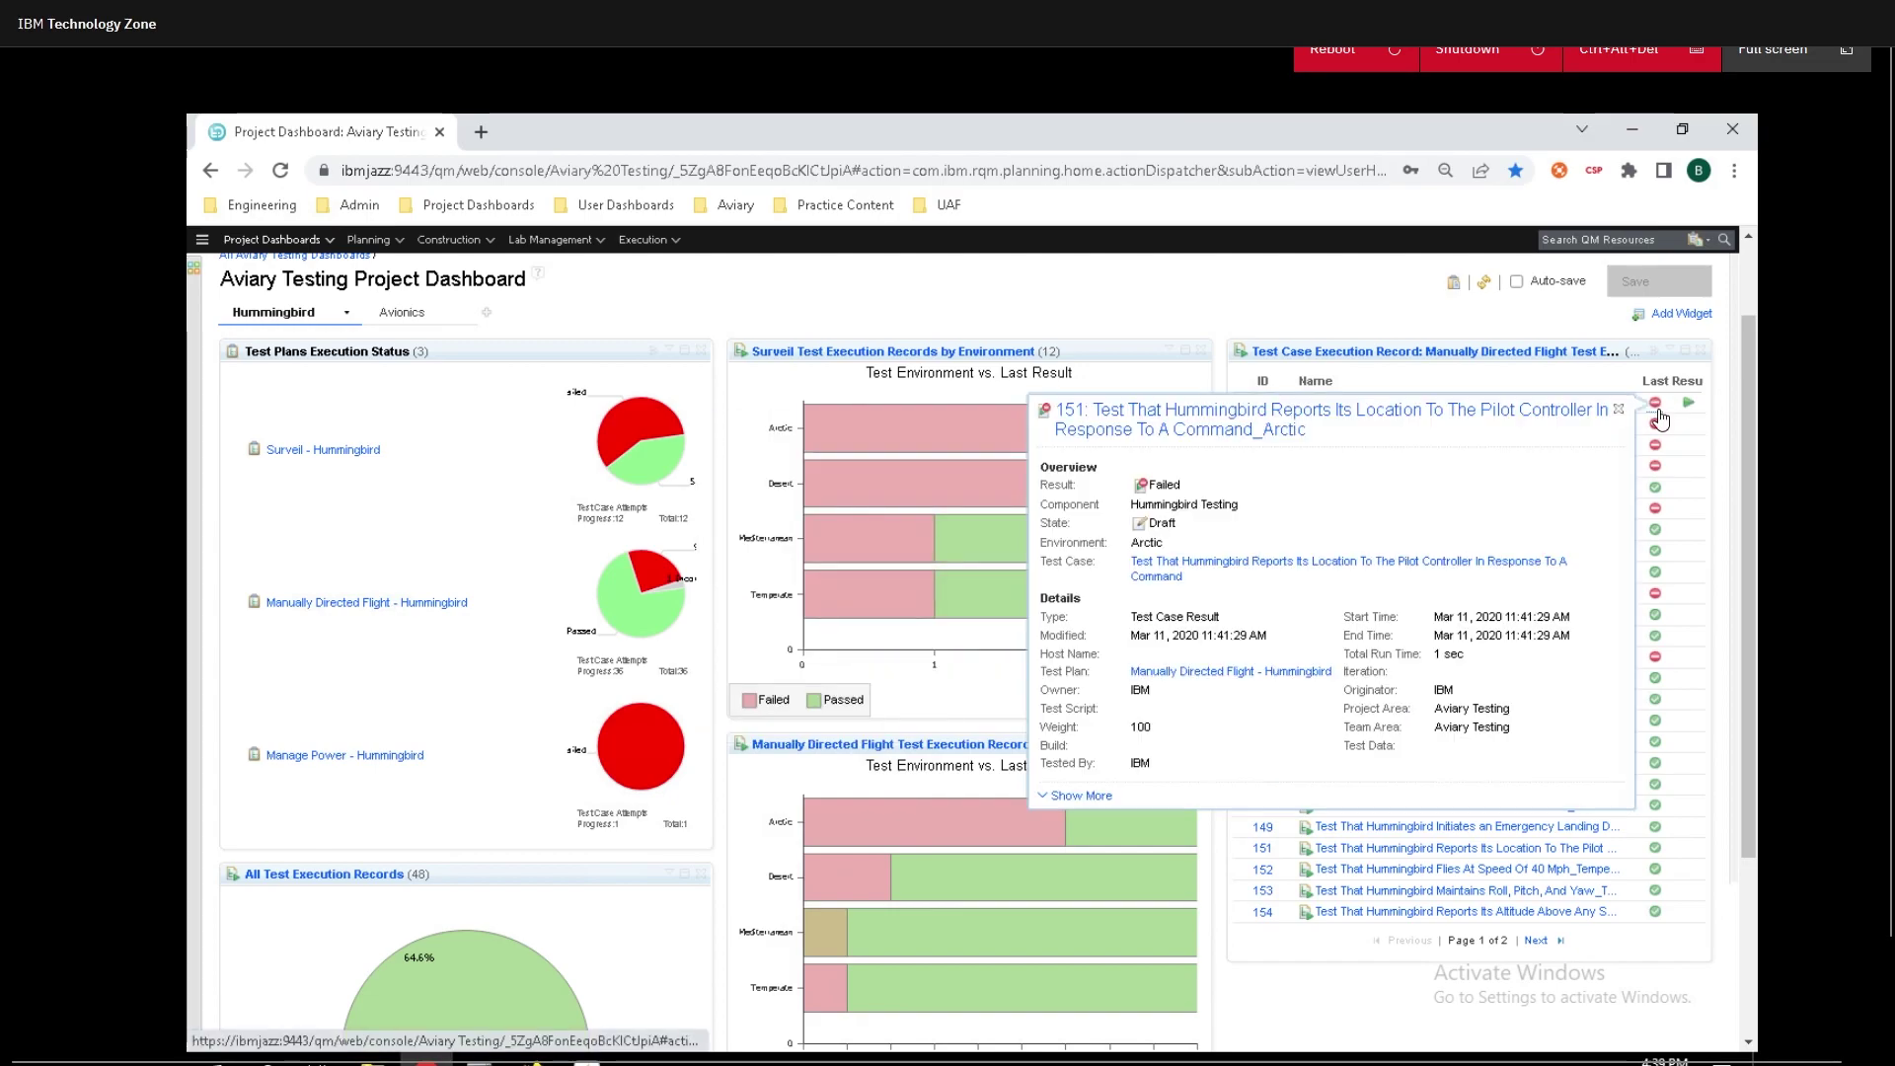
{"action": "scroll", "coordinate": [1658, 575], "scroll_direction": "down", "scroll_amount": 1}
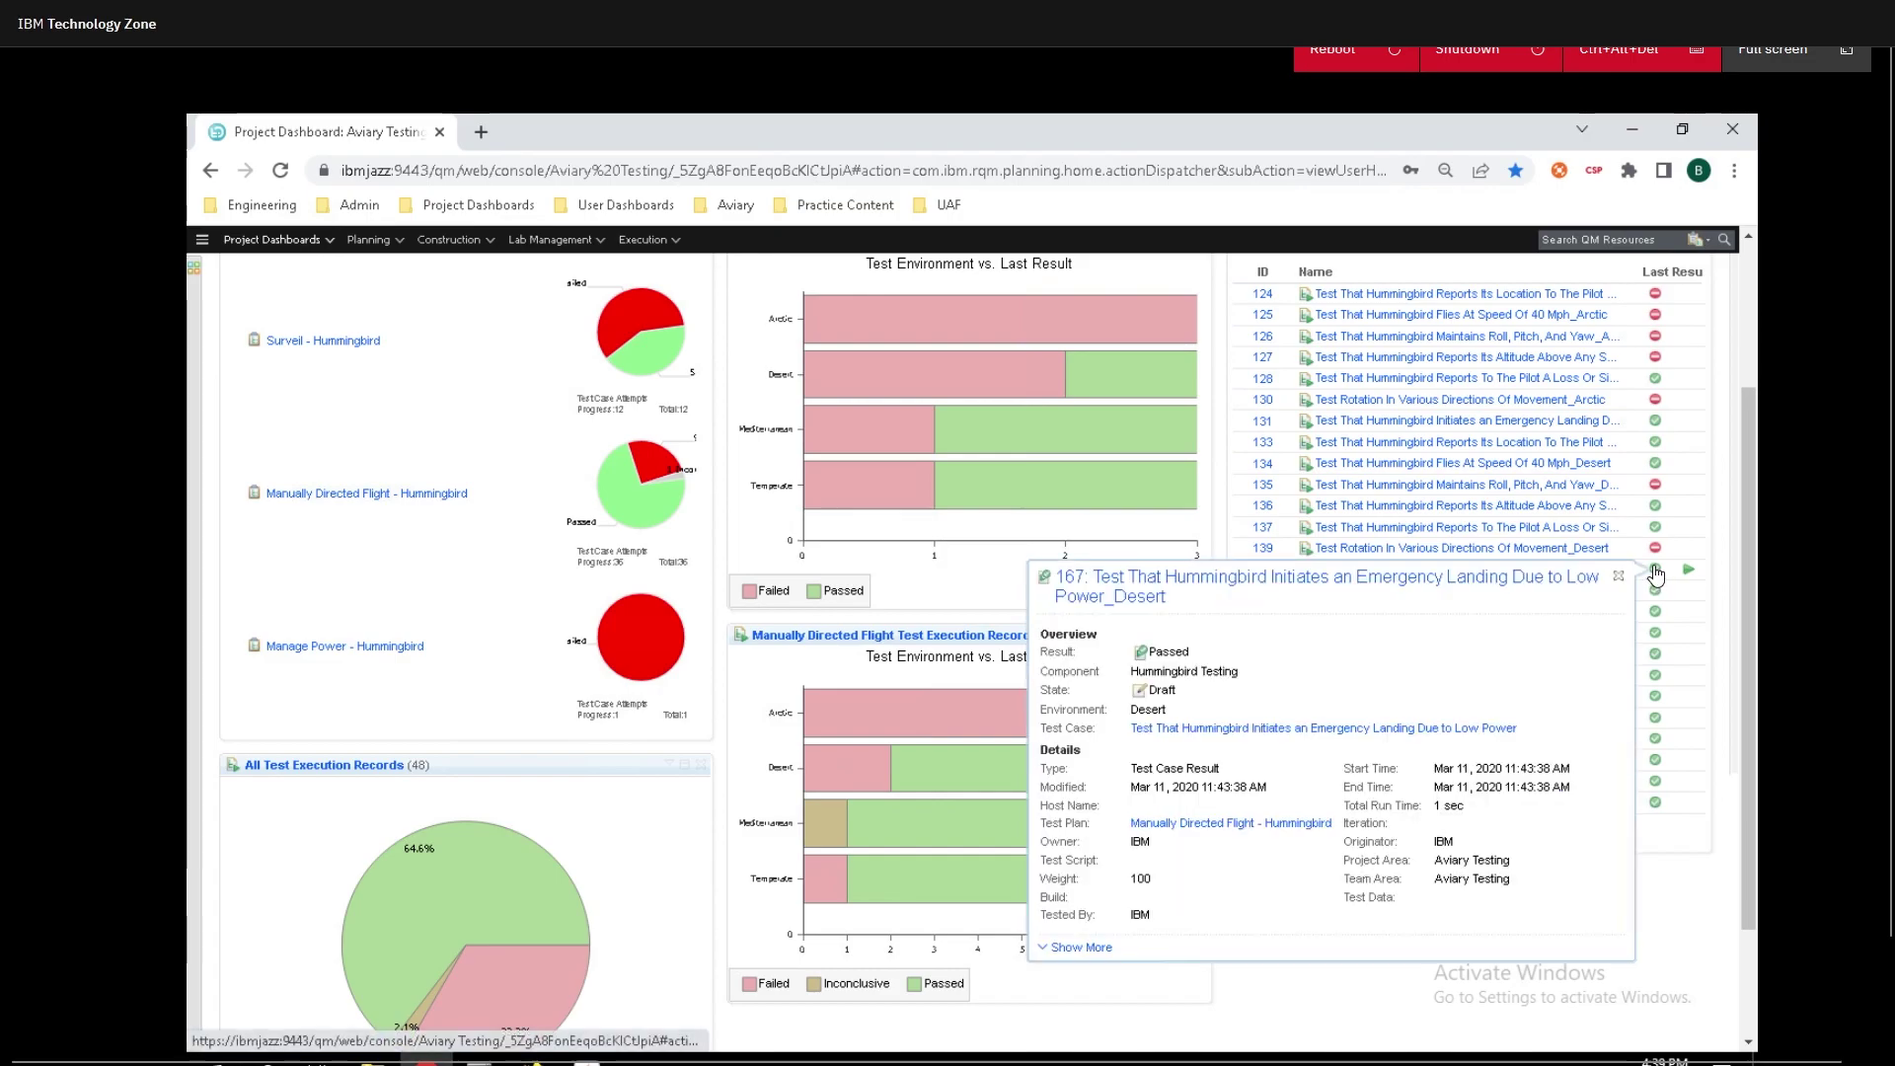
{"action": "scroll", "coordinate": [1429, 463], "scroll_direction": "up", "scroll_amount": 1}
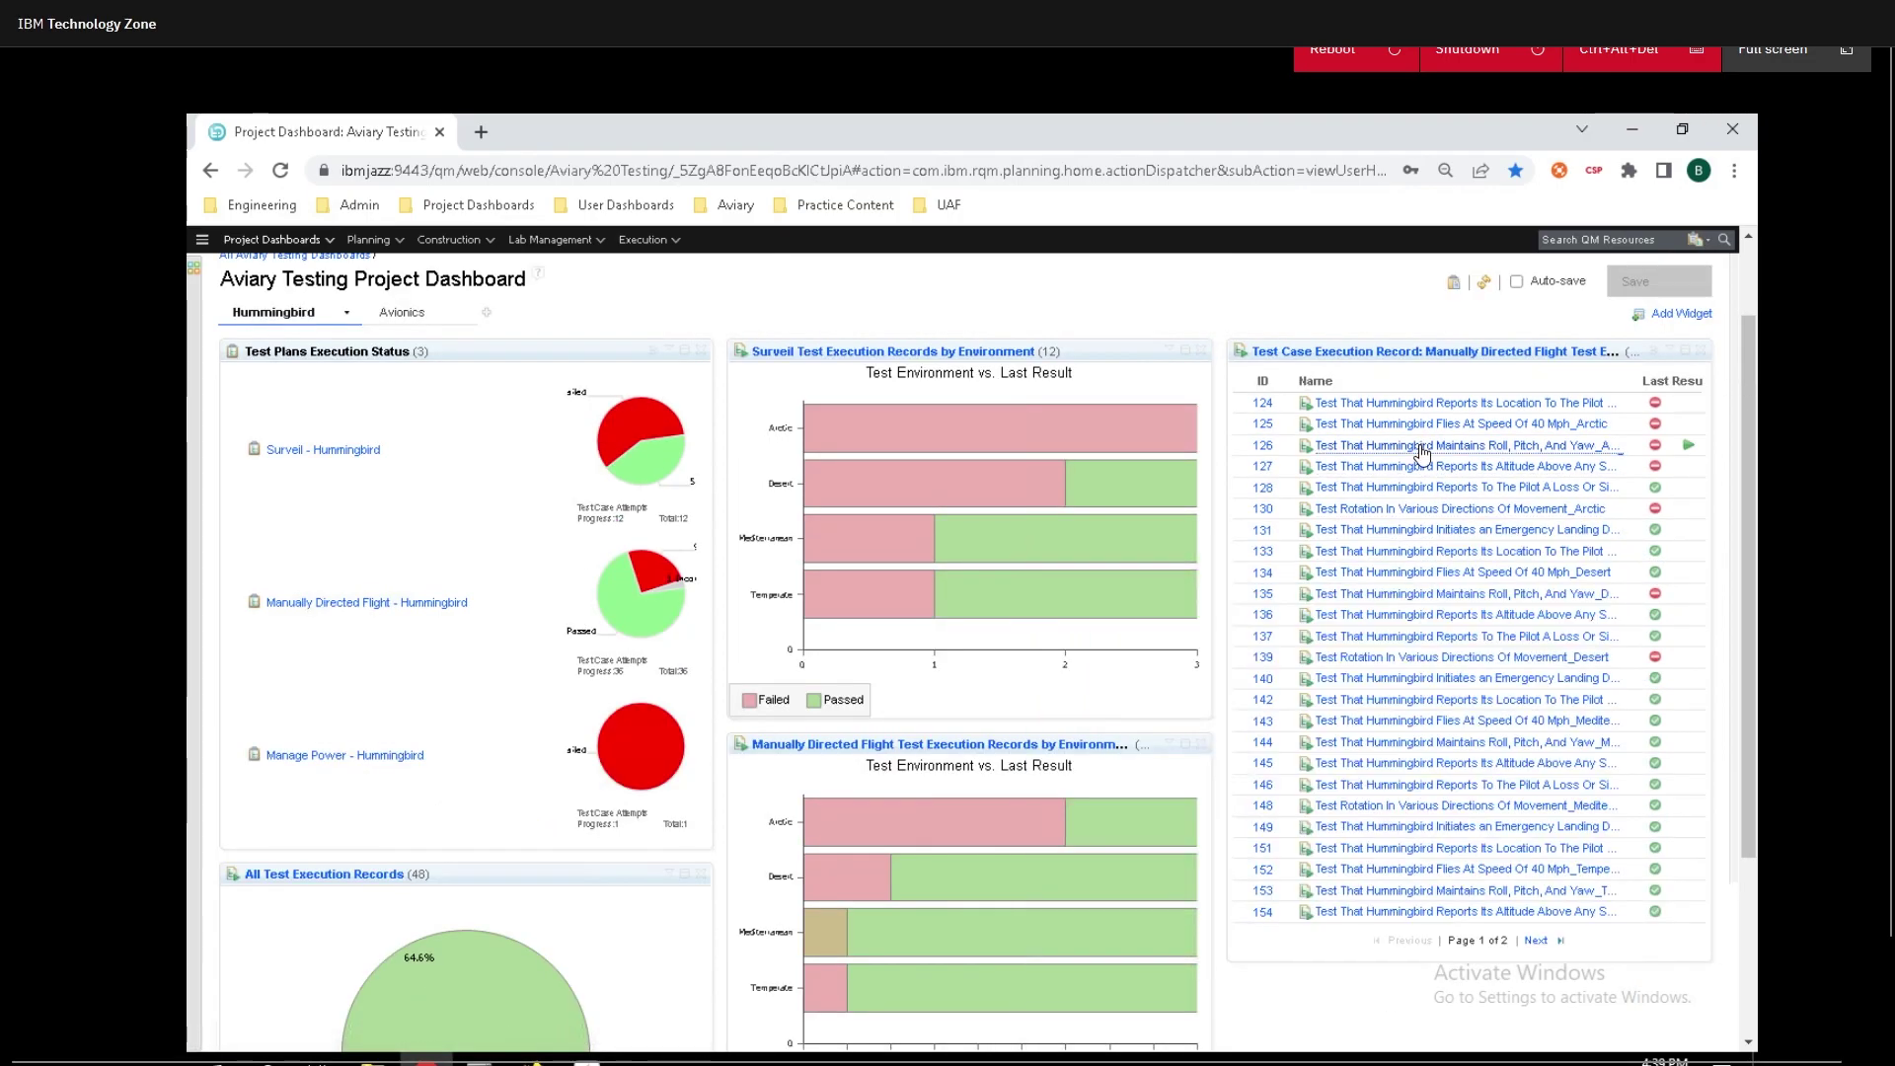
{"action": "mouse_move", "coordinate": [1422, 454]}
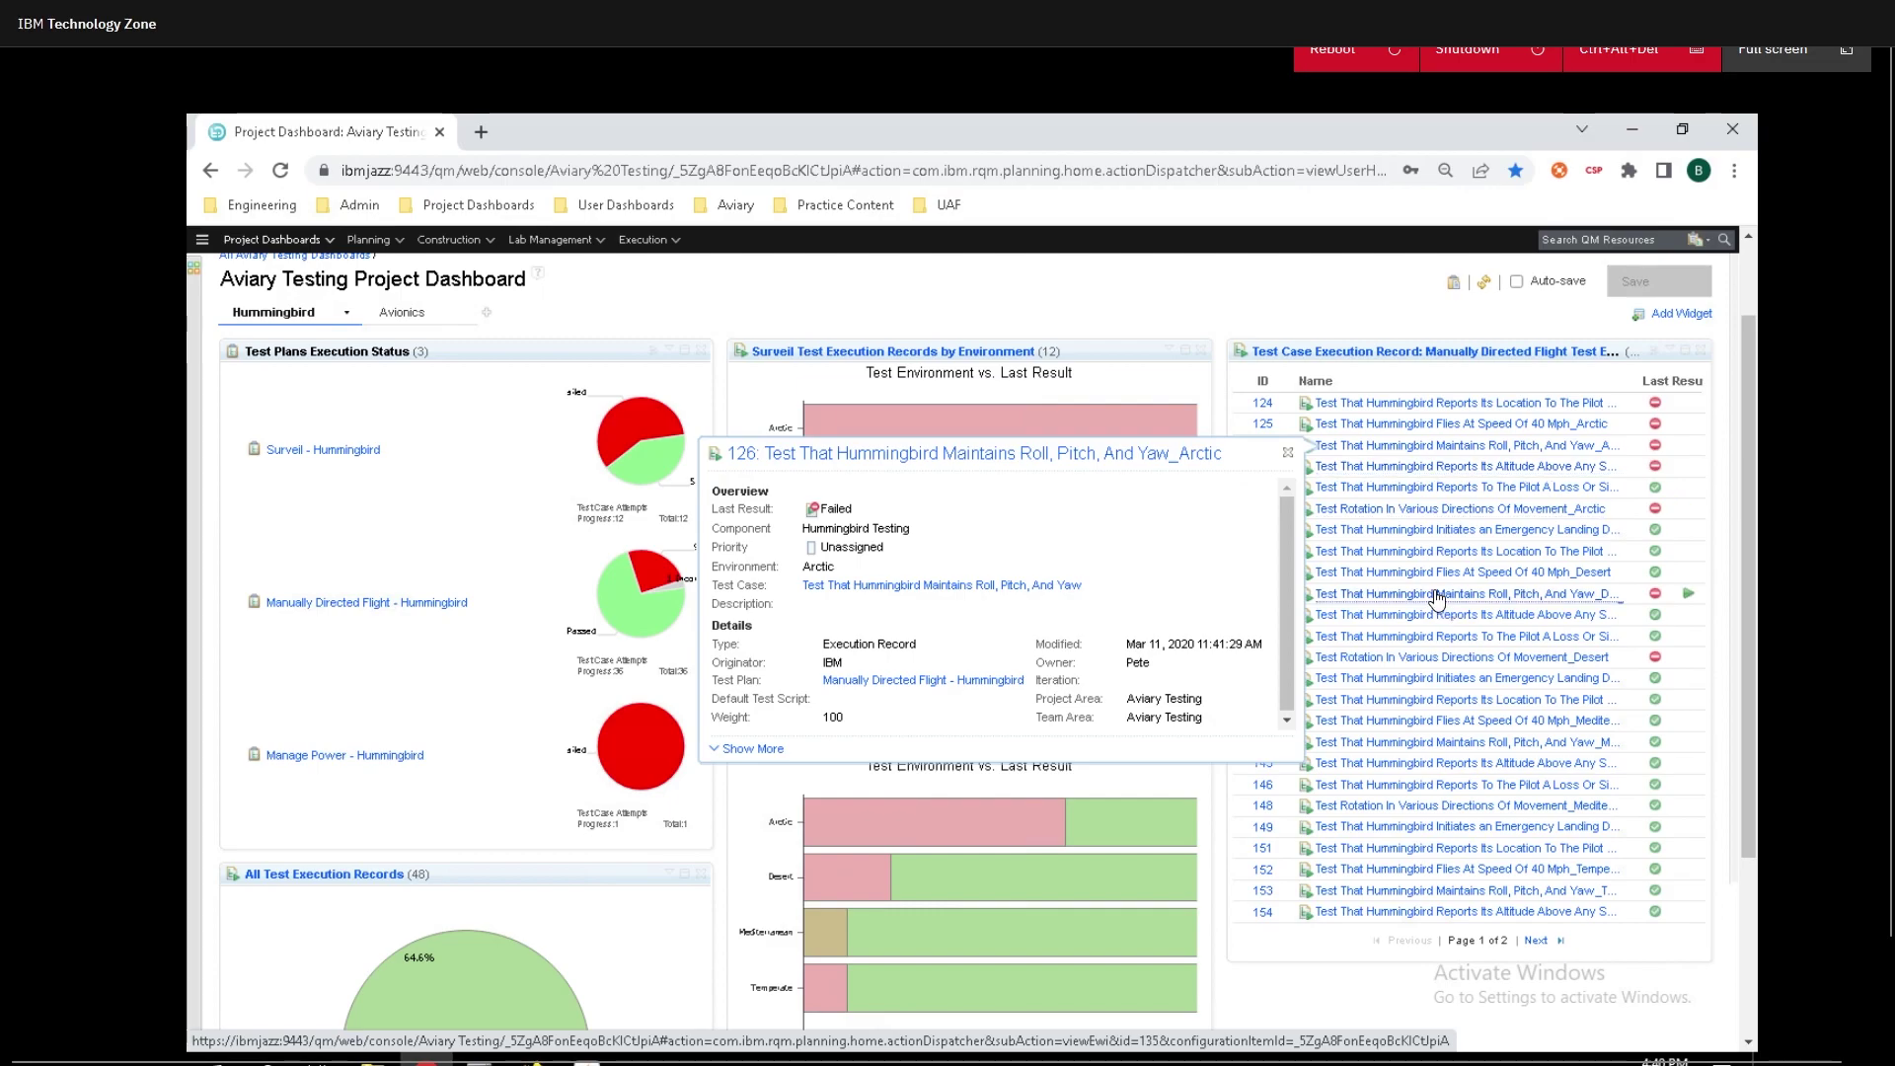
{"action": "mouse_move", "coordinate": [1436, 596]}
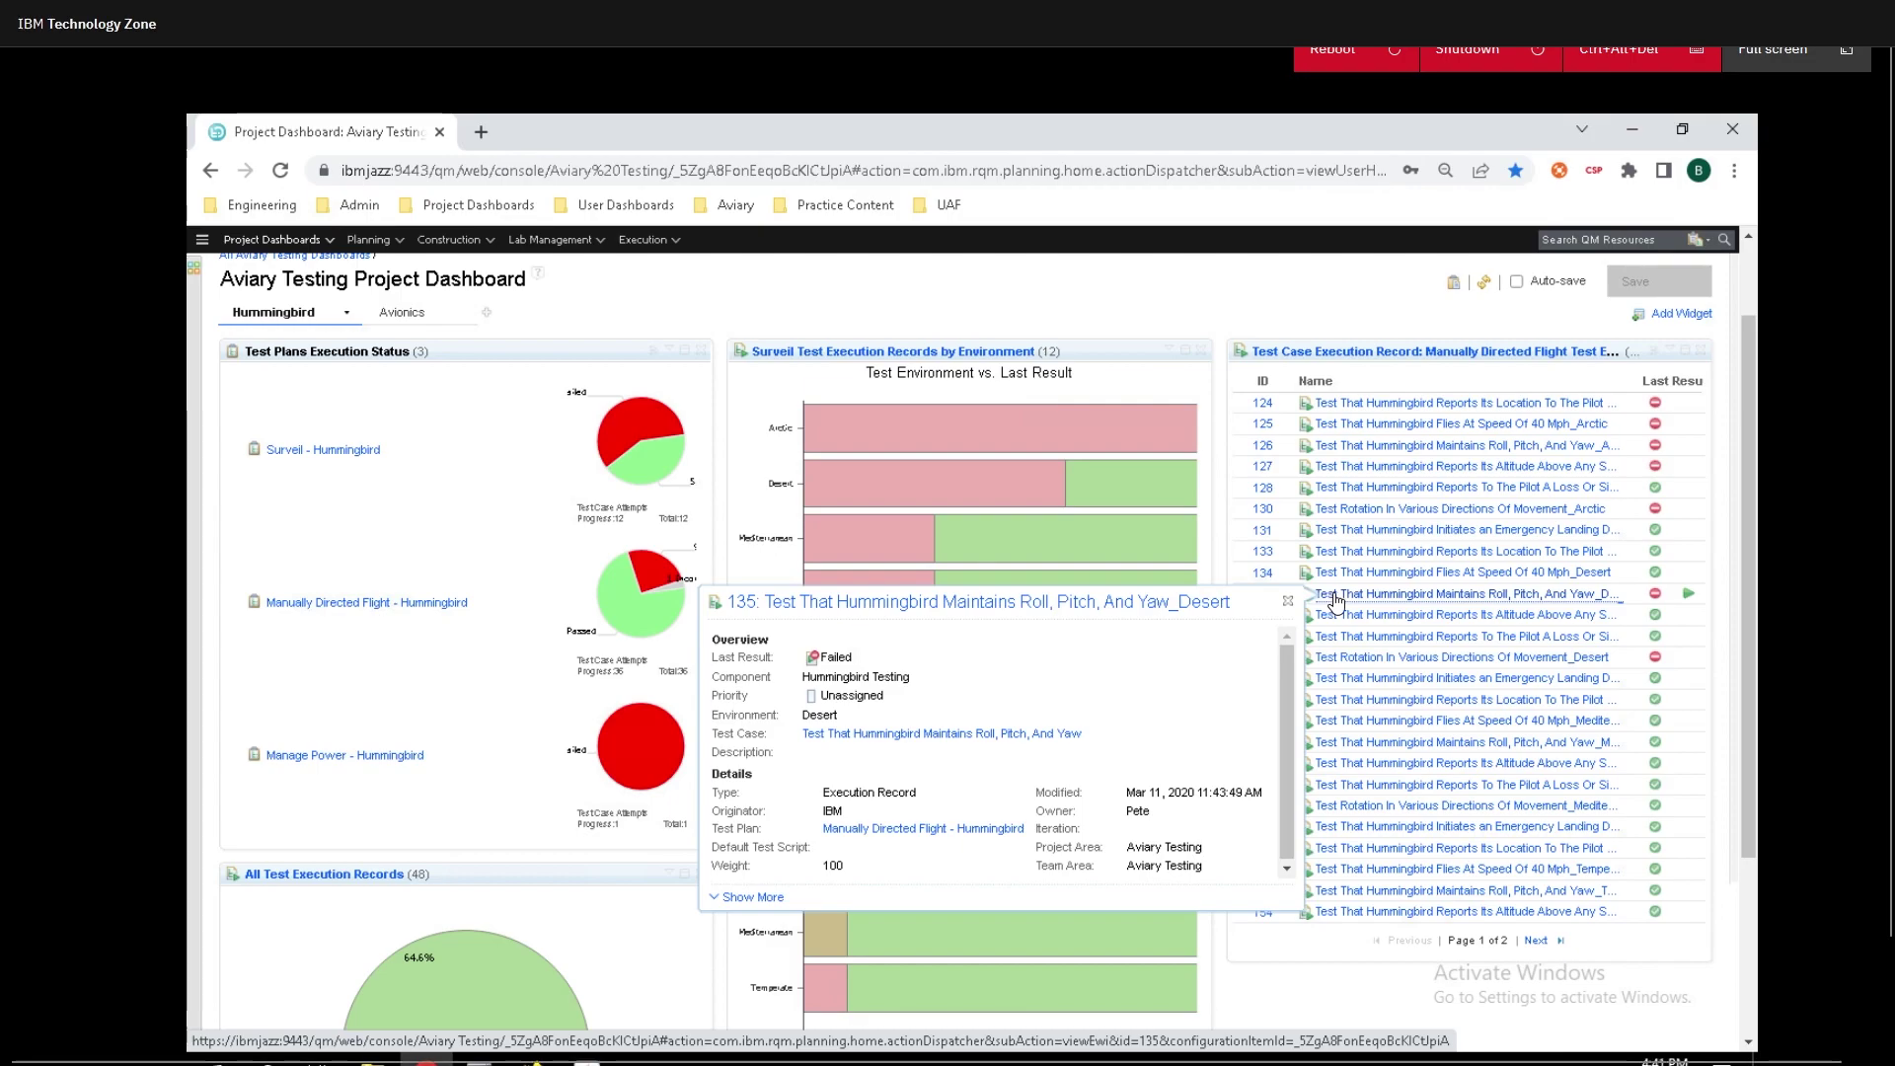
{"action": "mouse_move", "coordinate": [638, 411]}
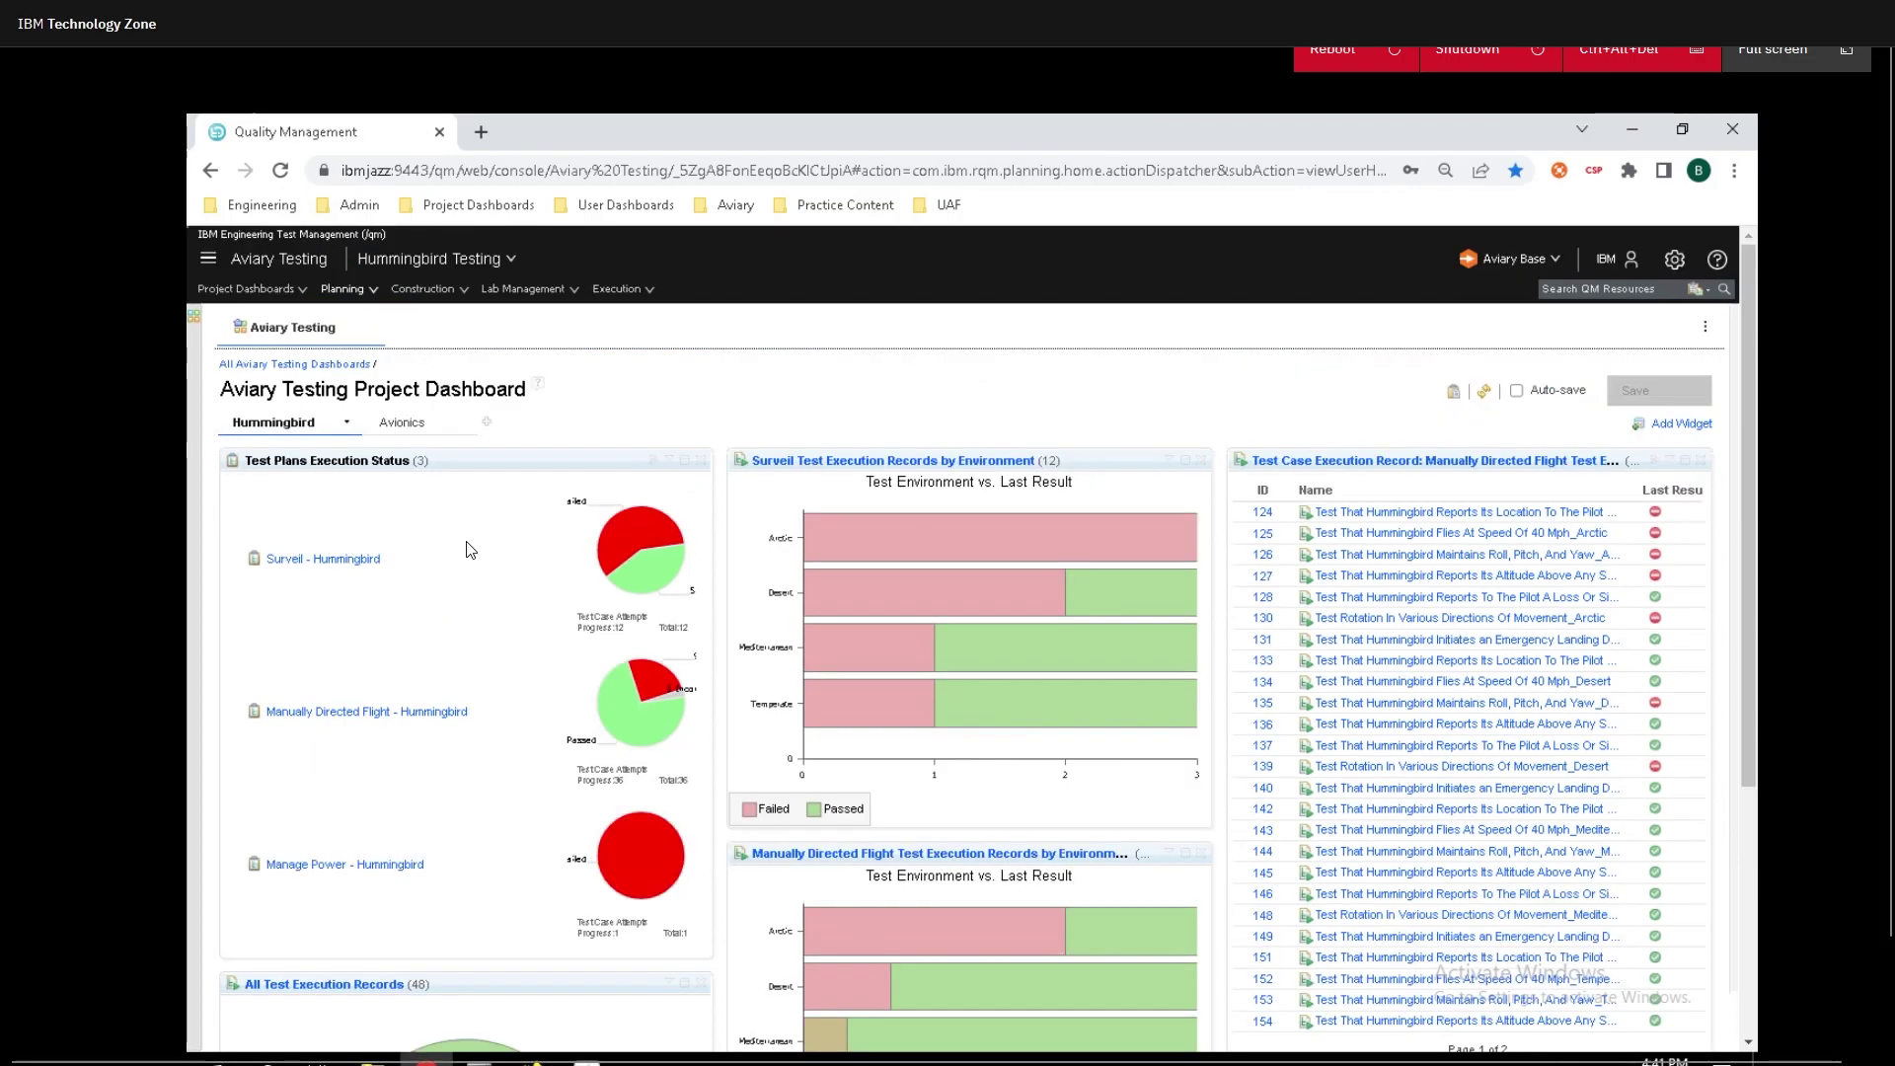
Open test plan 21 'Surveil - Hummingbird' and view its empty Development Plan Links section.
{"action": "left_click", "coordinate": [347, 559]}
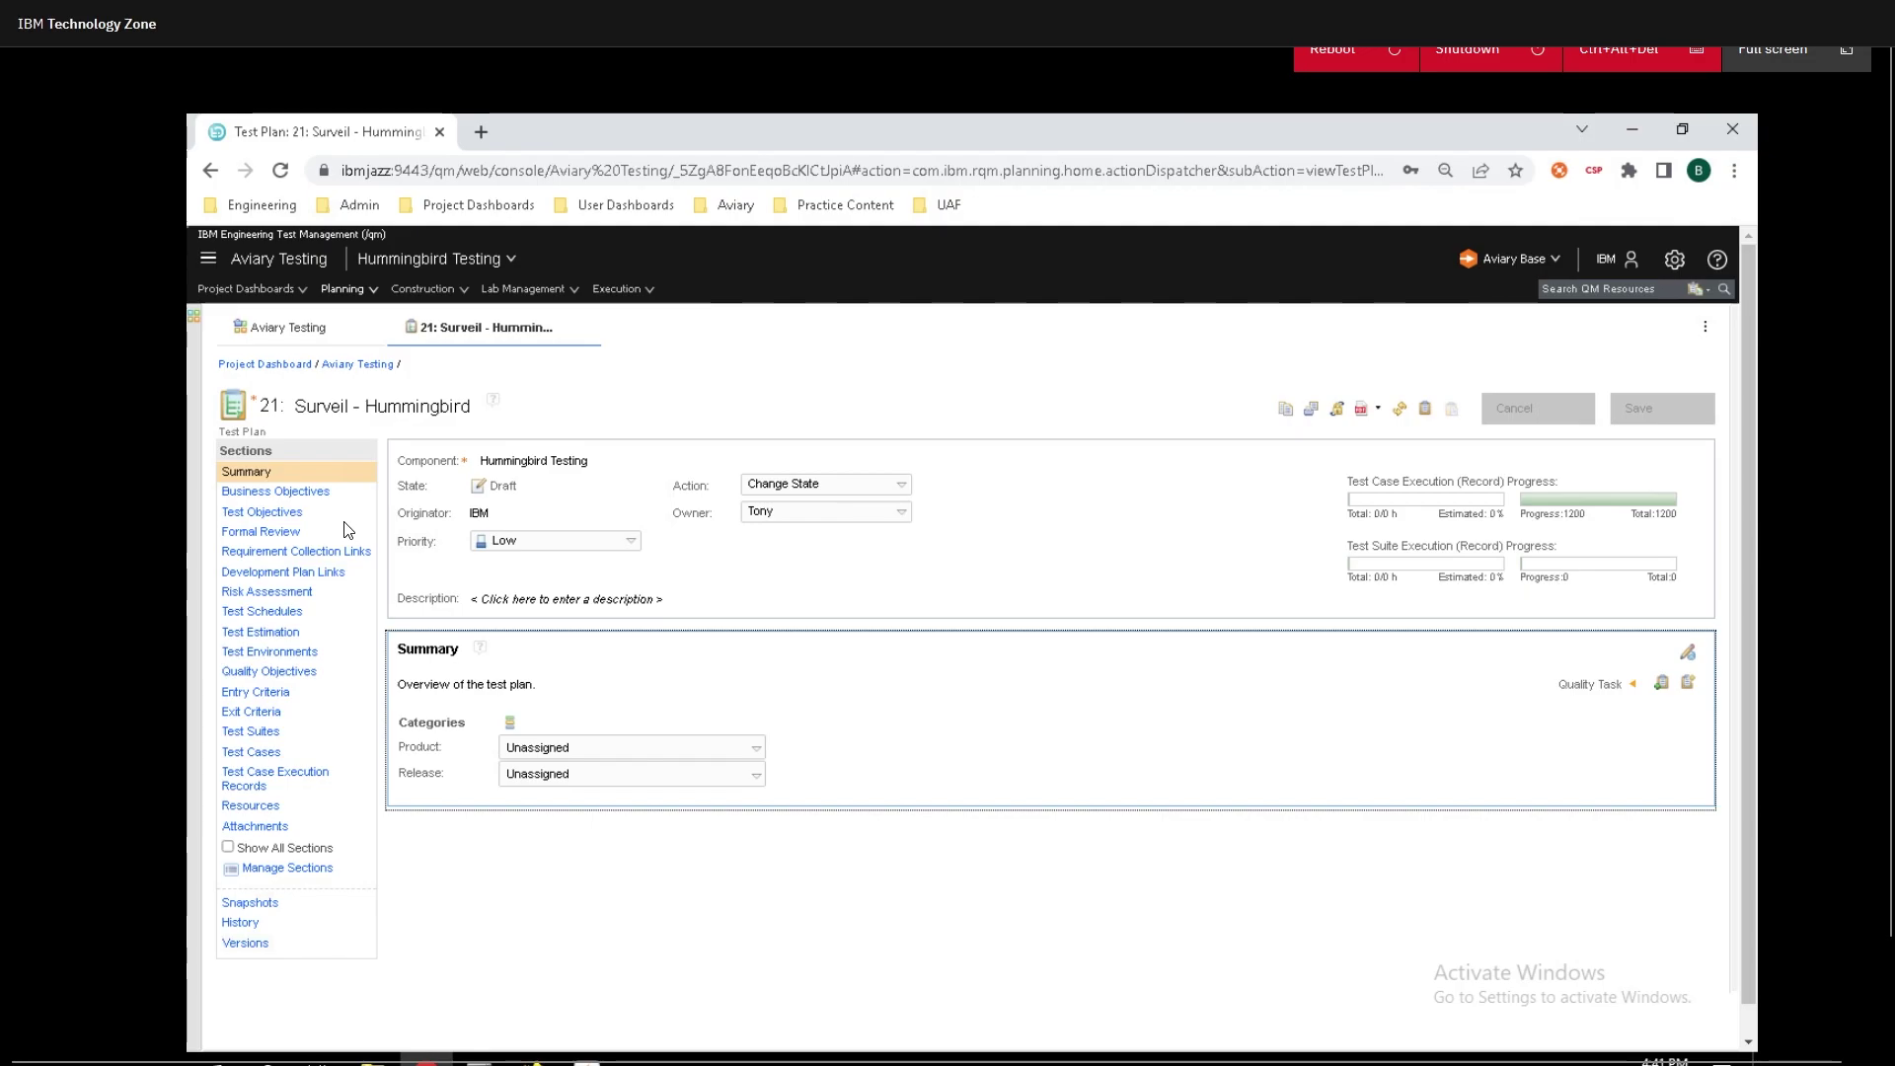
{"action": "left_click", "coordinate": [262, 512]}
{"action": "left_click", "coordinate": [283, 571]}
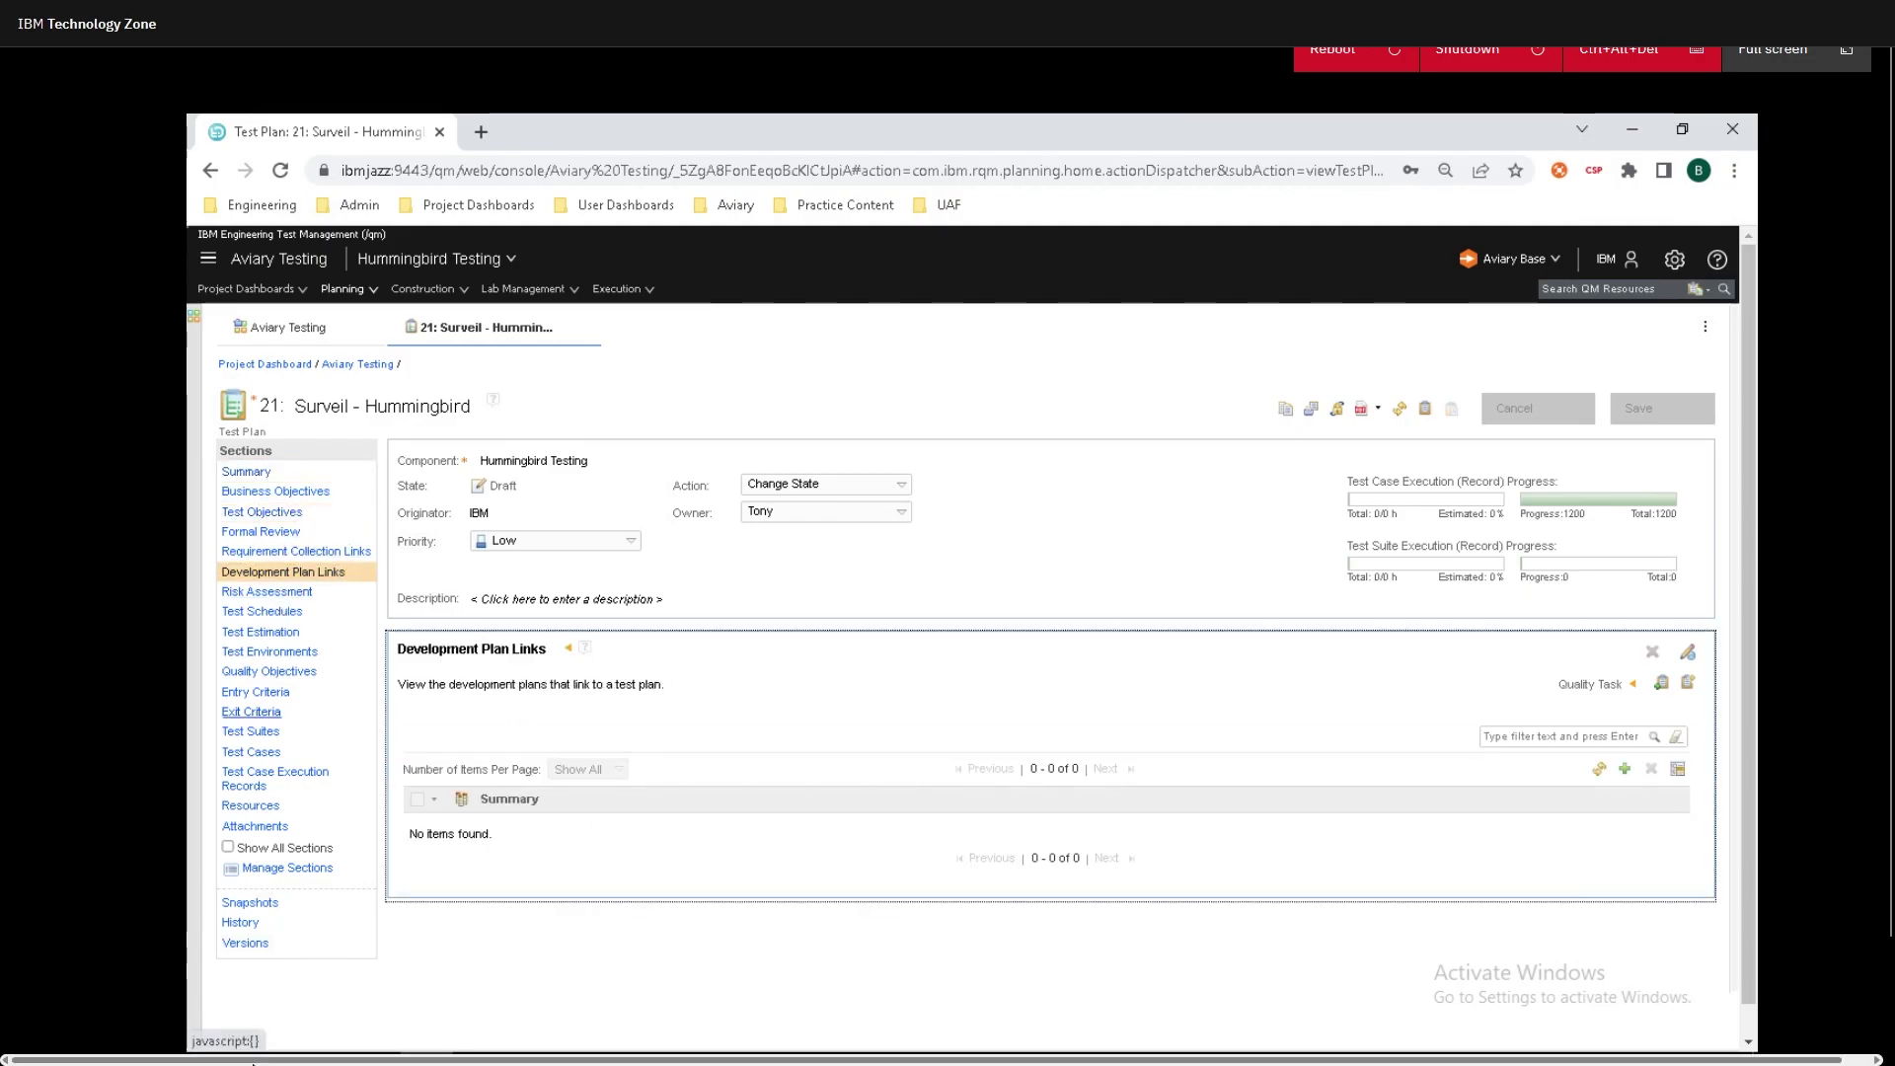
{"action": "left_click", "coordinate": [308, 869]}
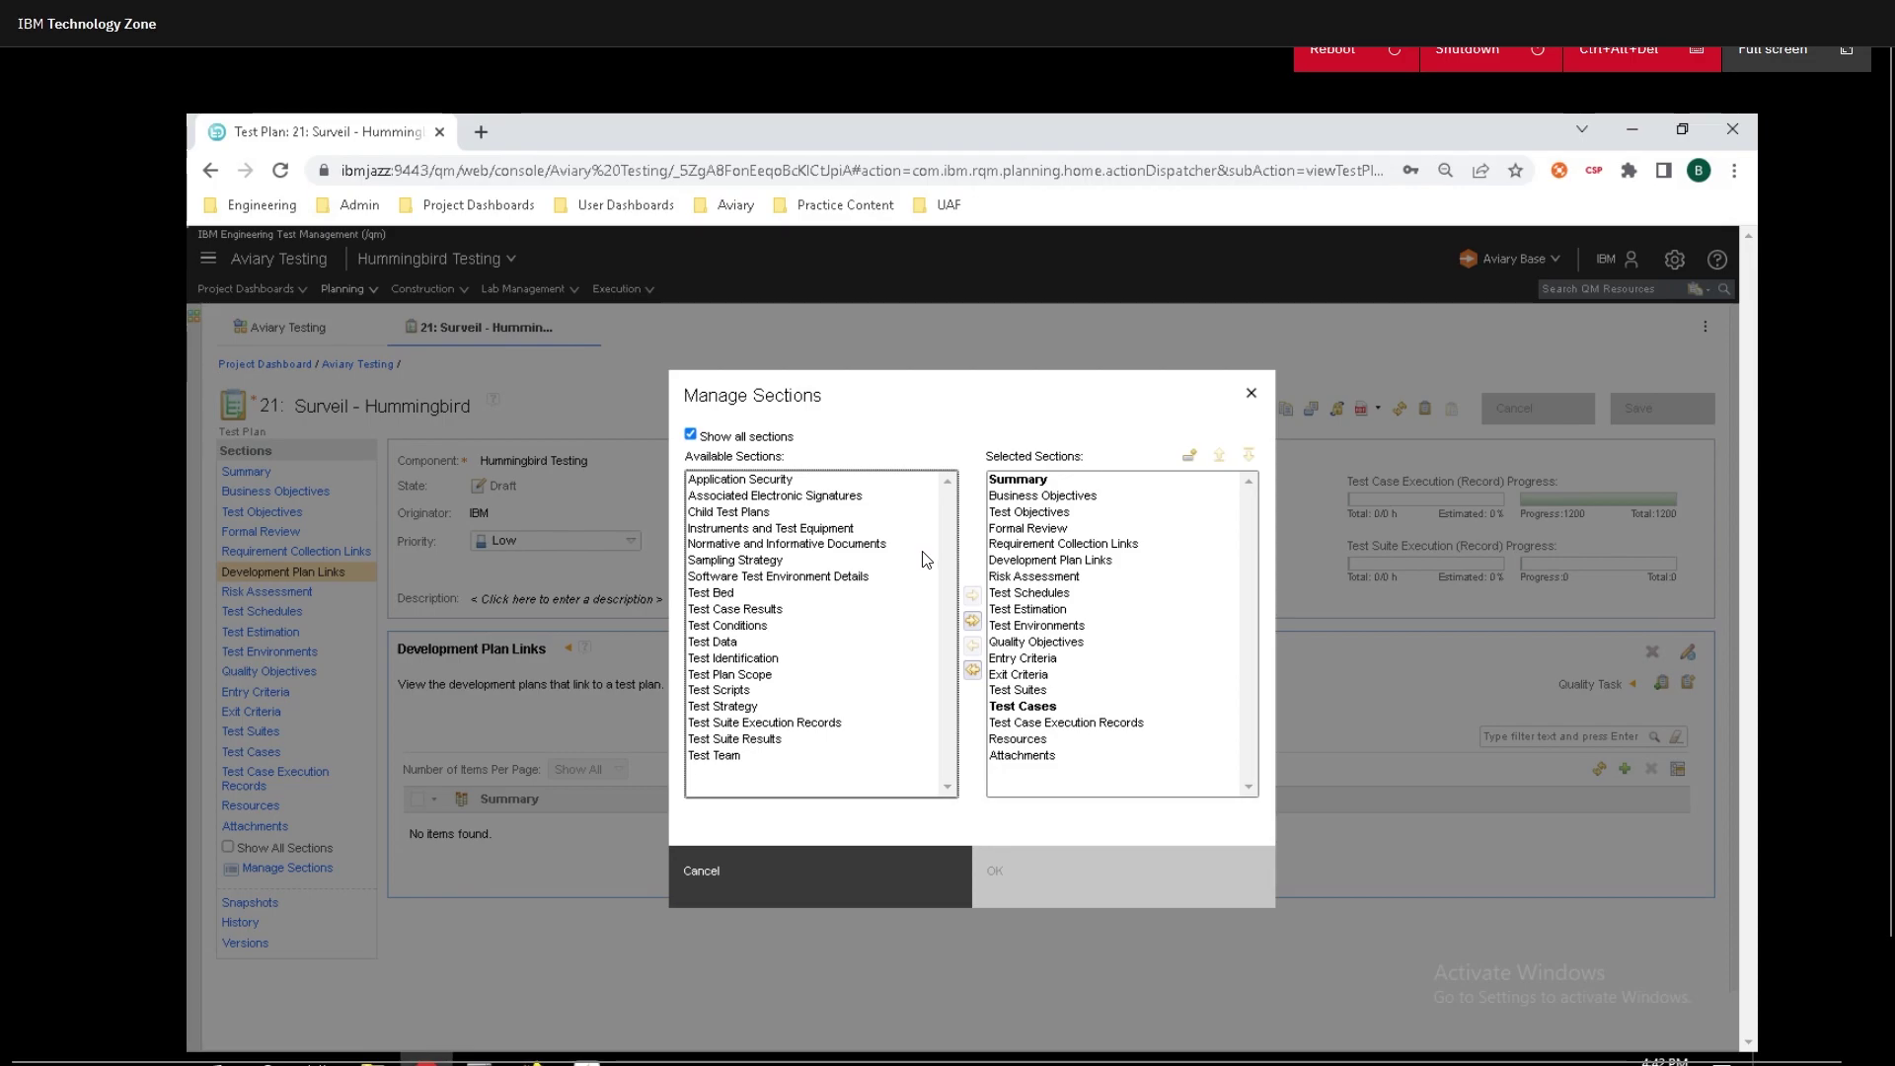
{"action": "left_click", "coordinate": [858, 888]}
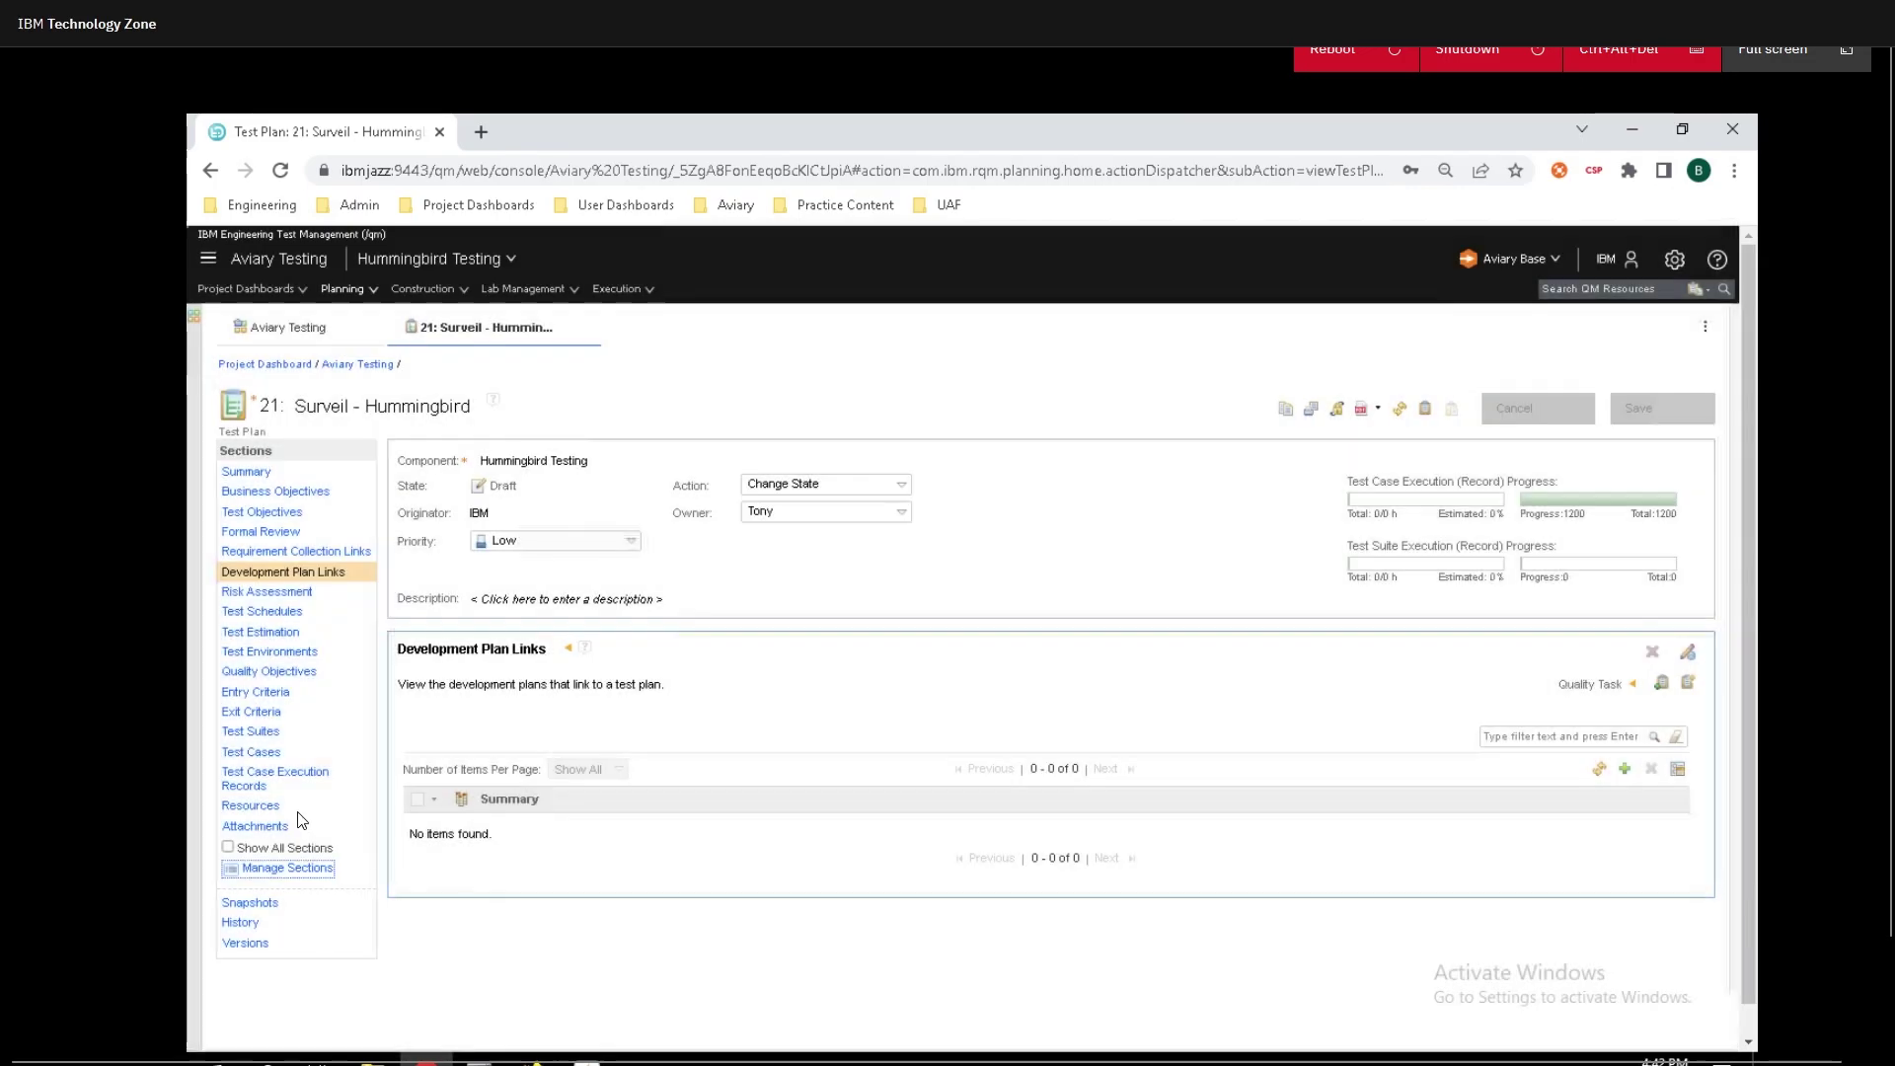
Show the plan's four test cases, open requirement 4184 in a new tab, then return to the plan.
{"action": "left_click", "coordinate": [258, 753]}
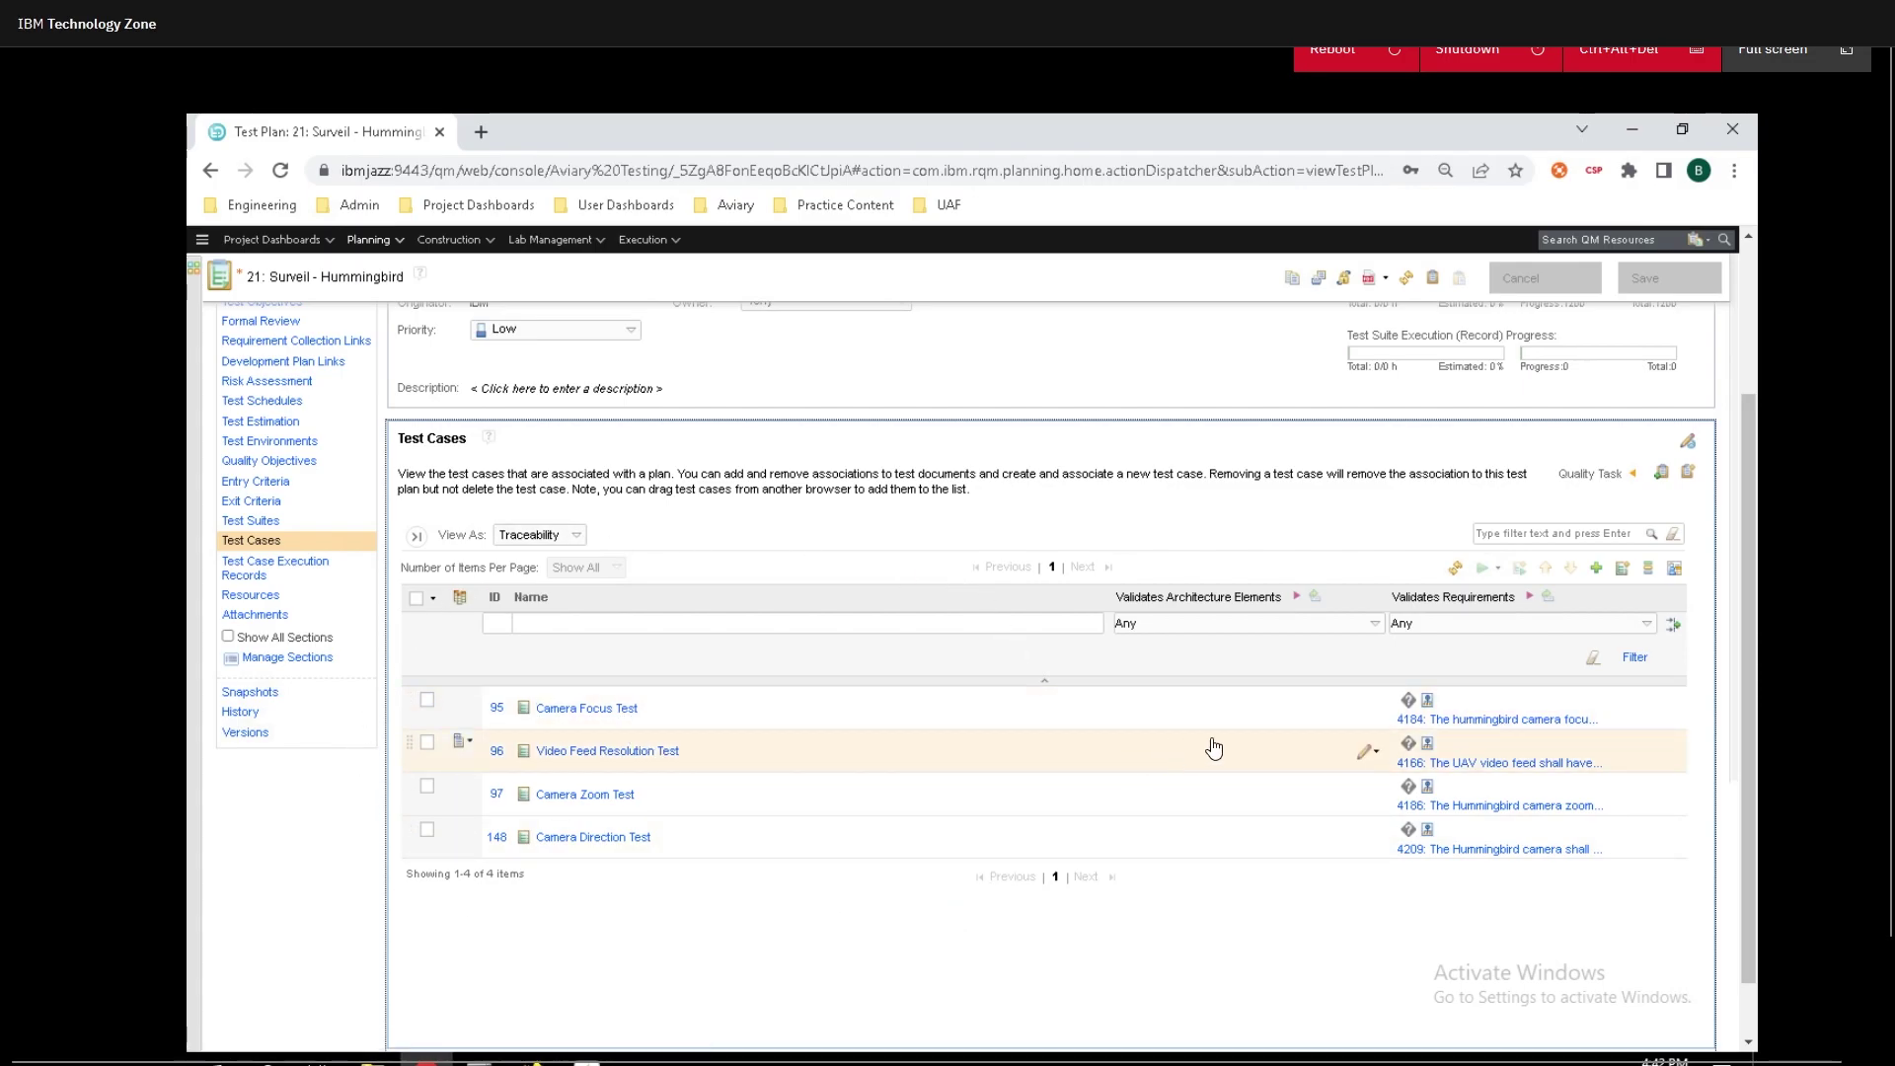
{"action": "mouse_move", "coordinate": [1454, 727]}
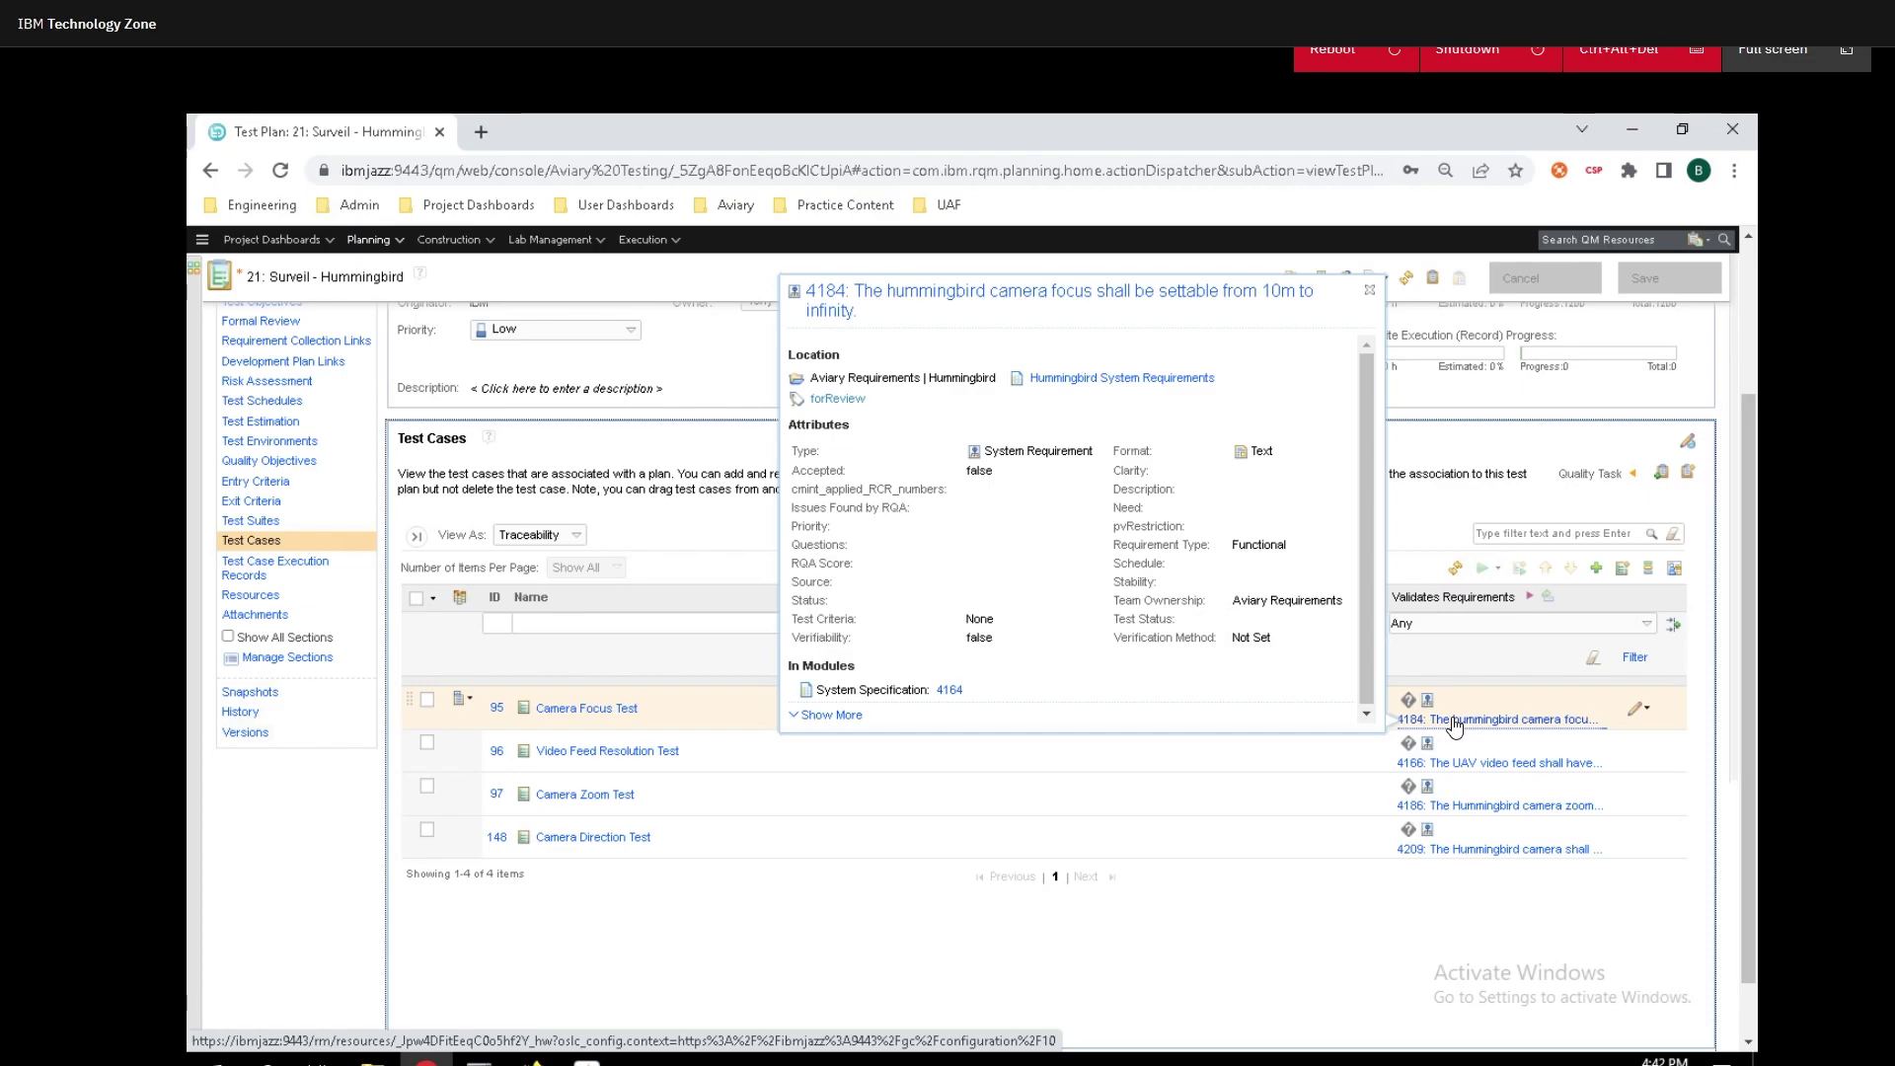
{"action": "right_click", "coordinate": [1579, 720]}
{"action": "left_click", "coordinate": [1628, 732]}
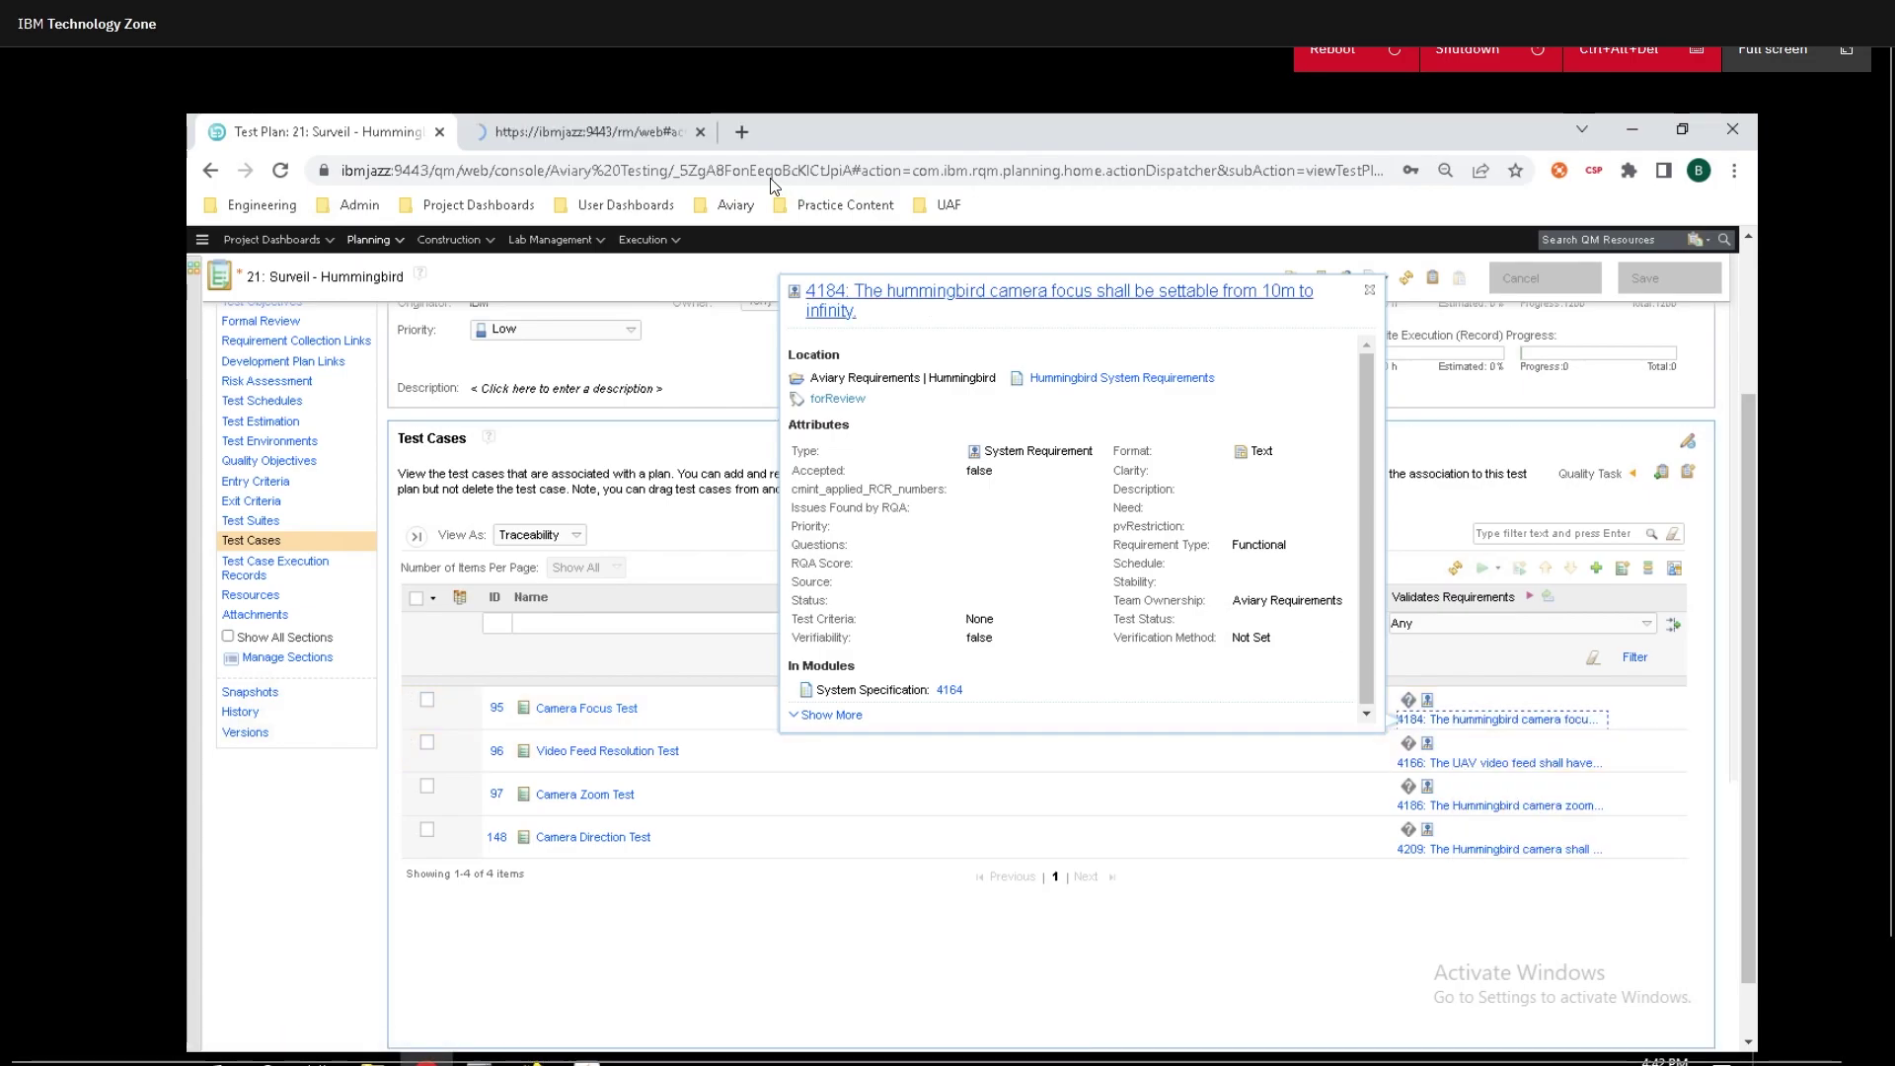
{"action": "left_click", "coordinate": [636, 131]}
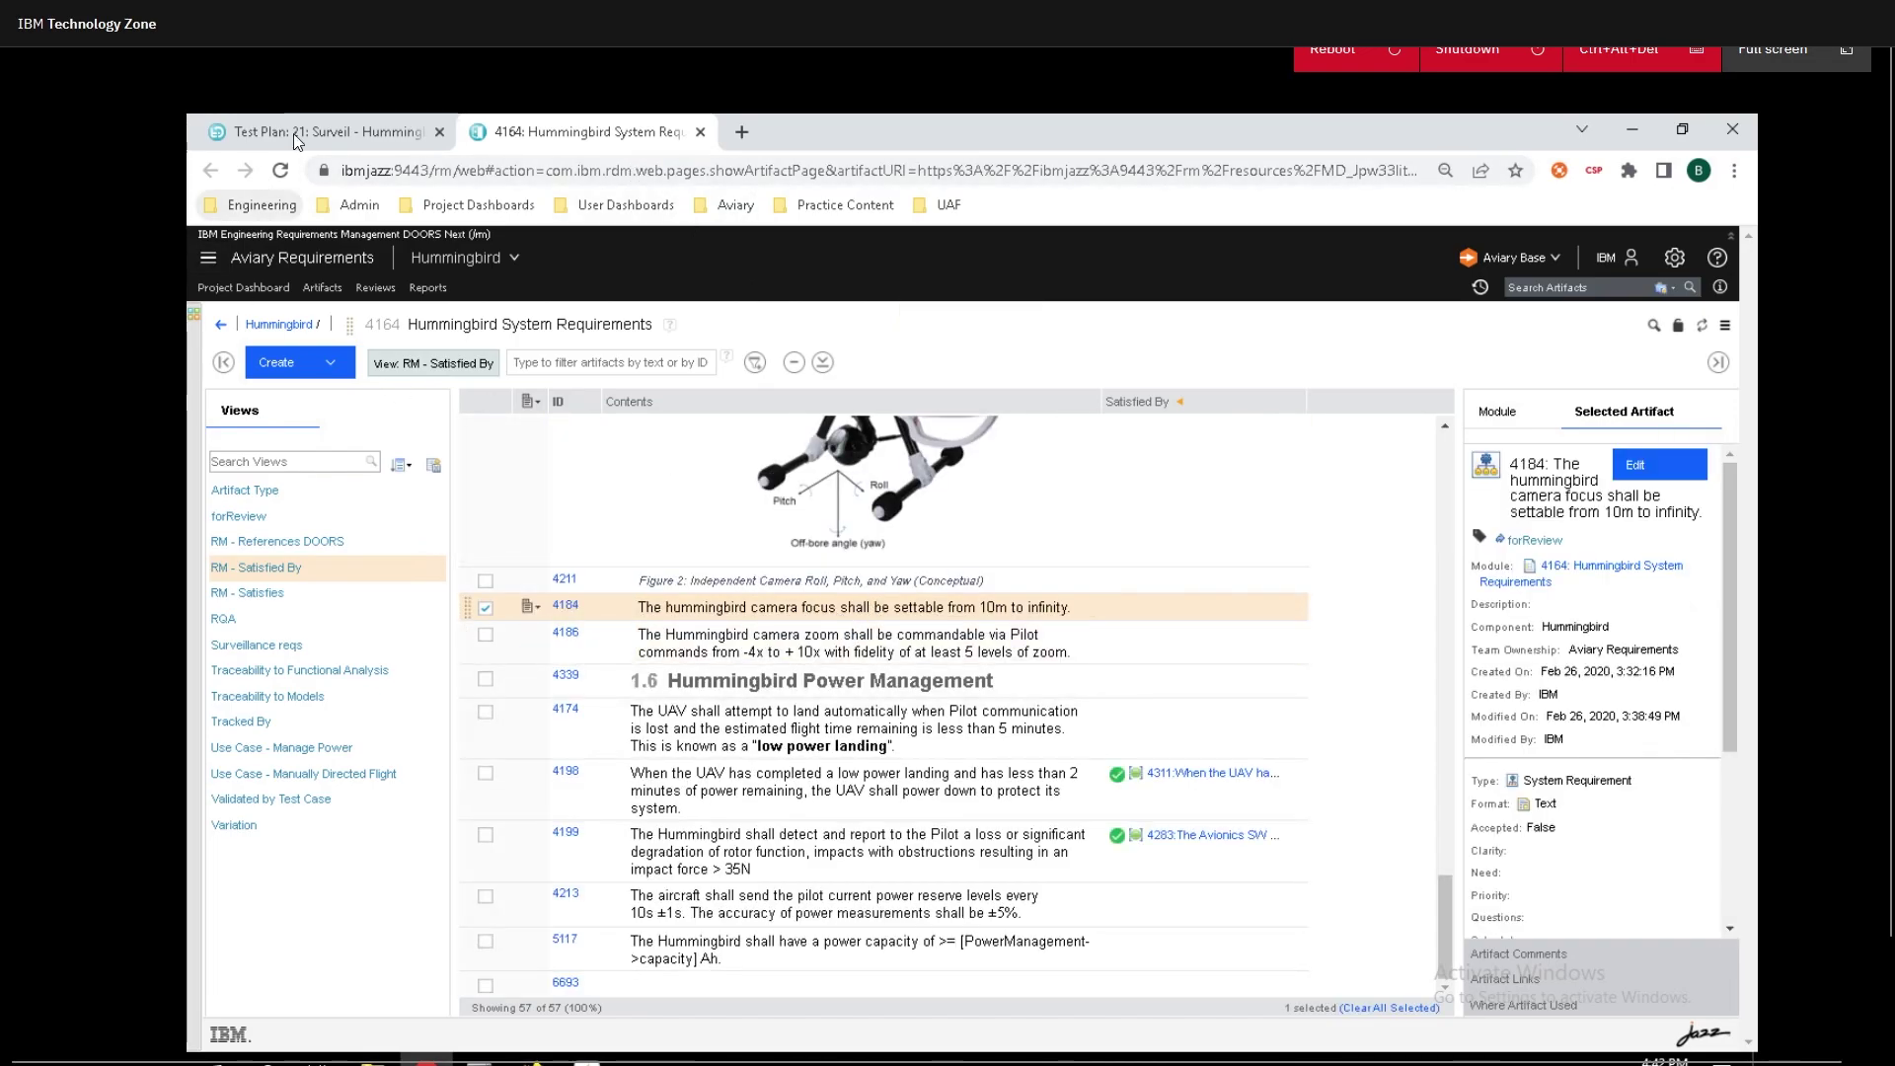
{"action": "left_click", "coordinate": [346, 138]}
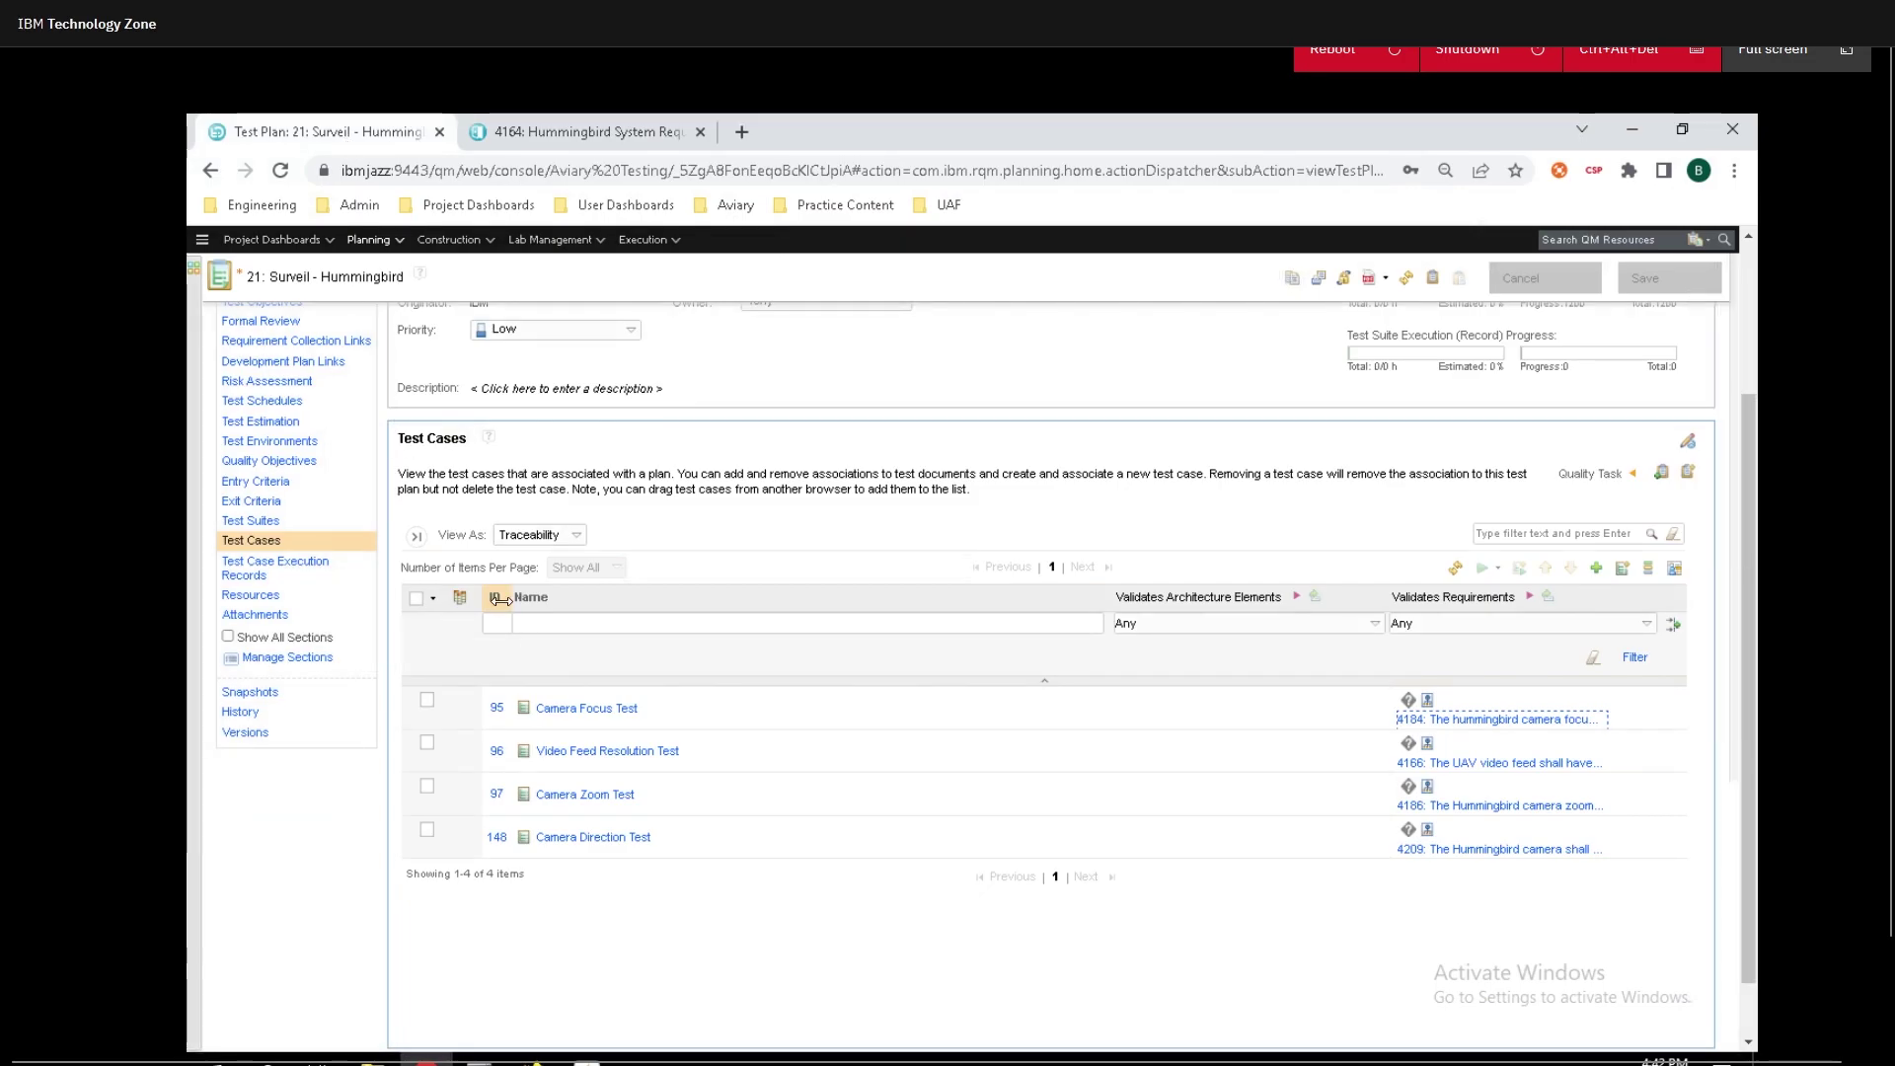
Show plan 21's 12 execution records with the Test Environment, Last Result and Priority filters at Any.
{"action": "left_click", "coordinate": [286, 567]}
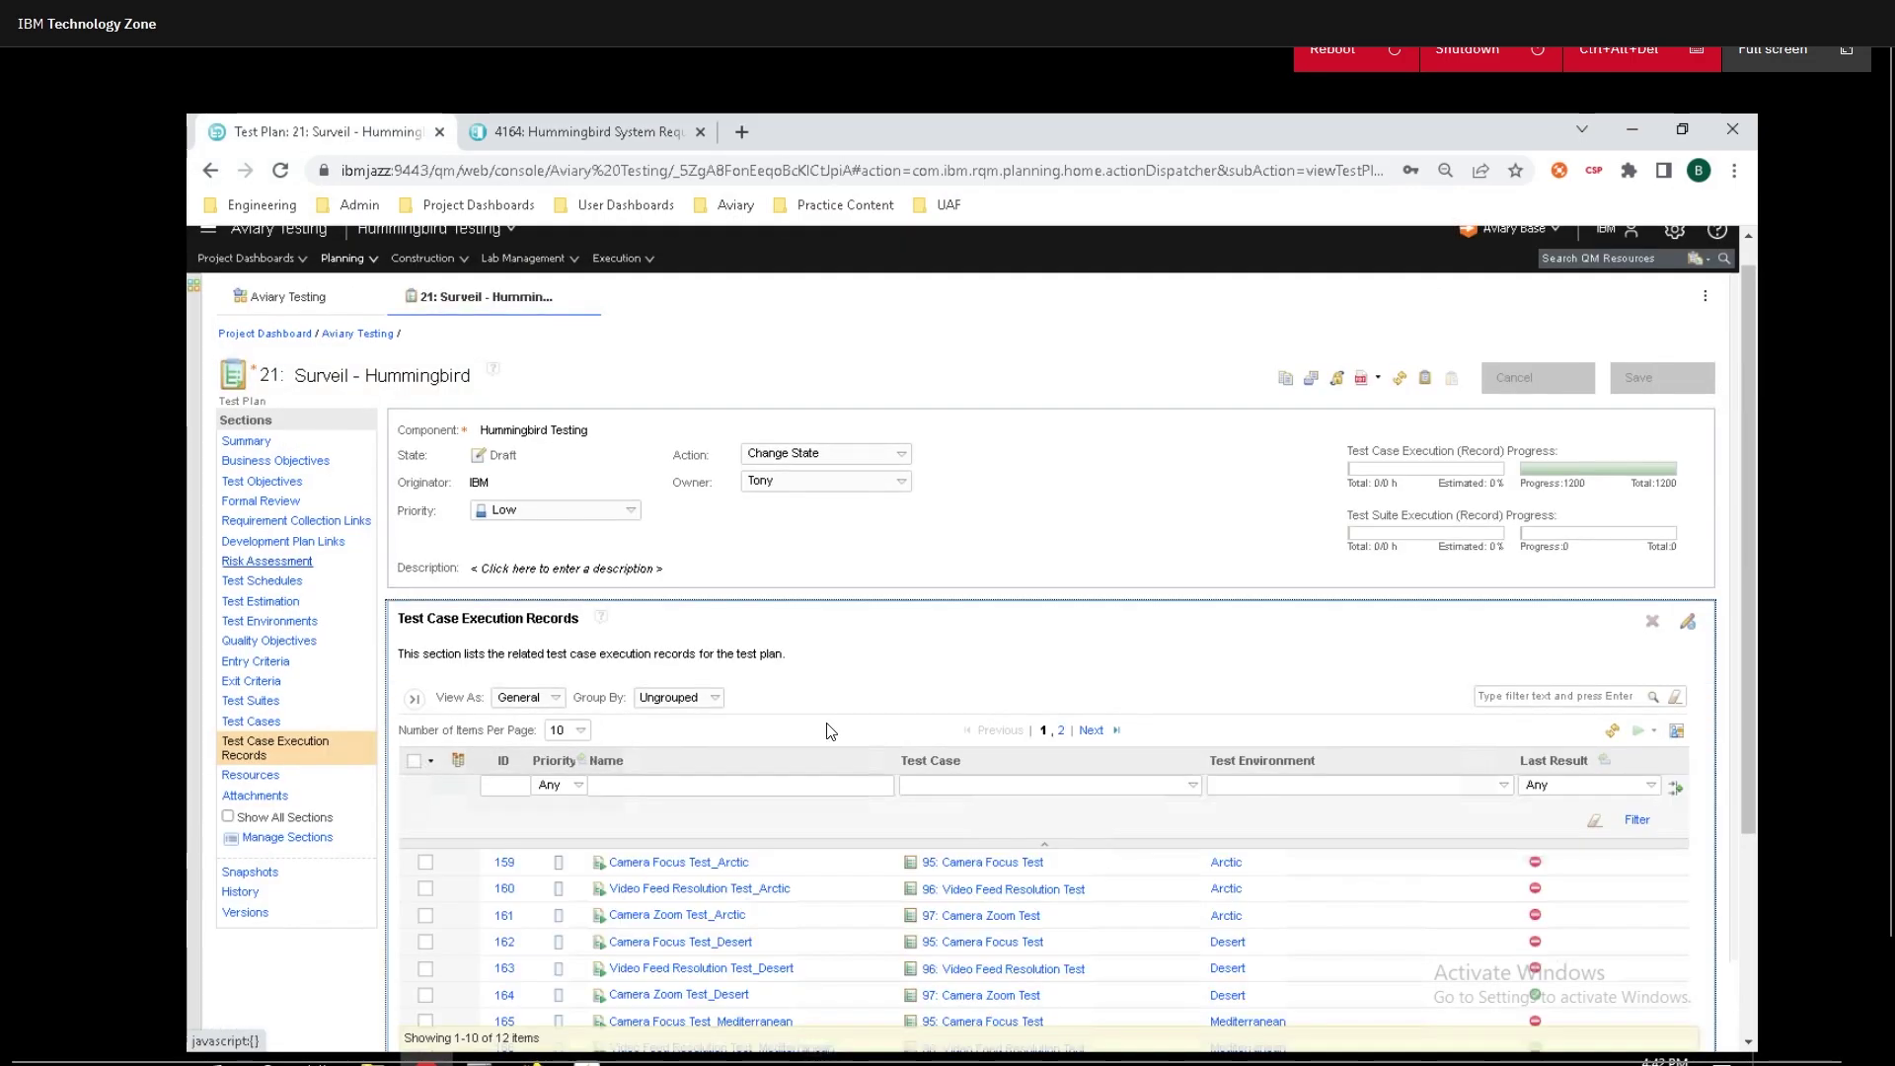
{"action": "scroll", "coordinate": [818, 742], "scroll_direction": "down", "scroll_amount": 2}
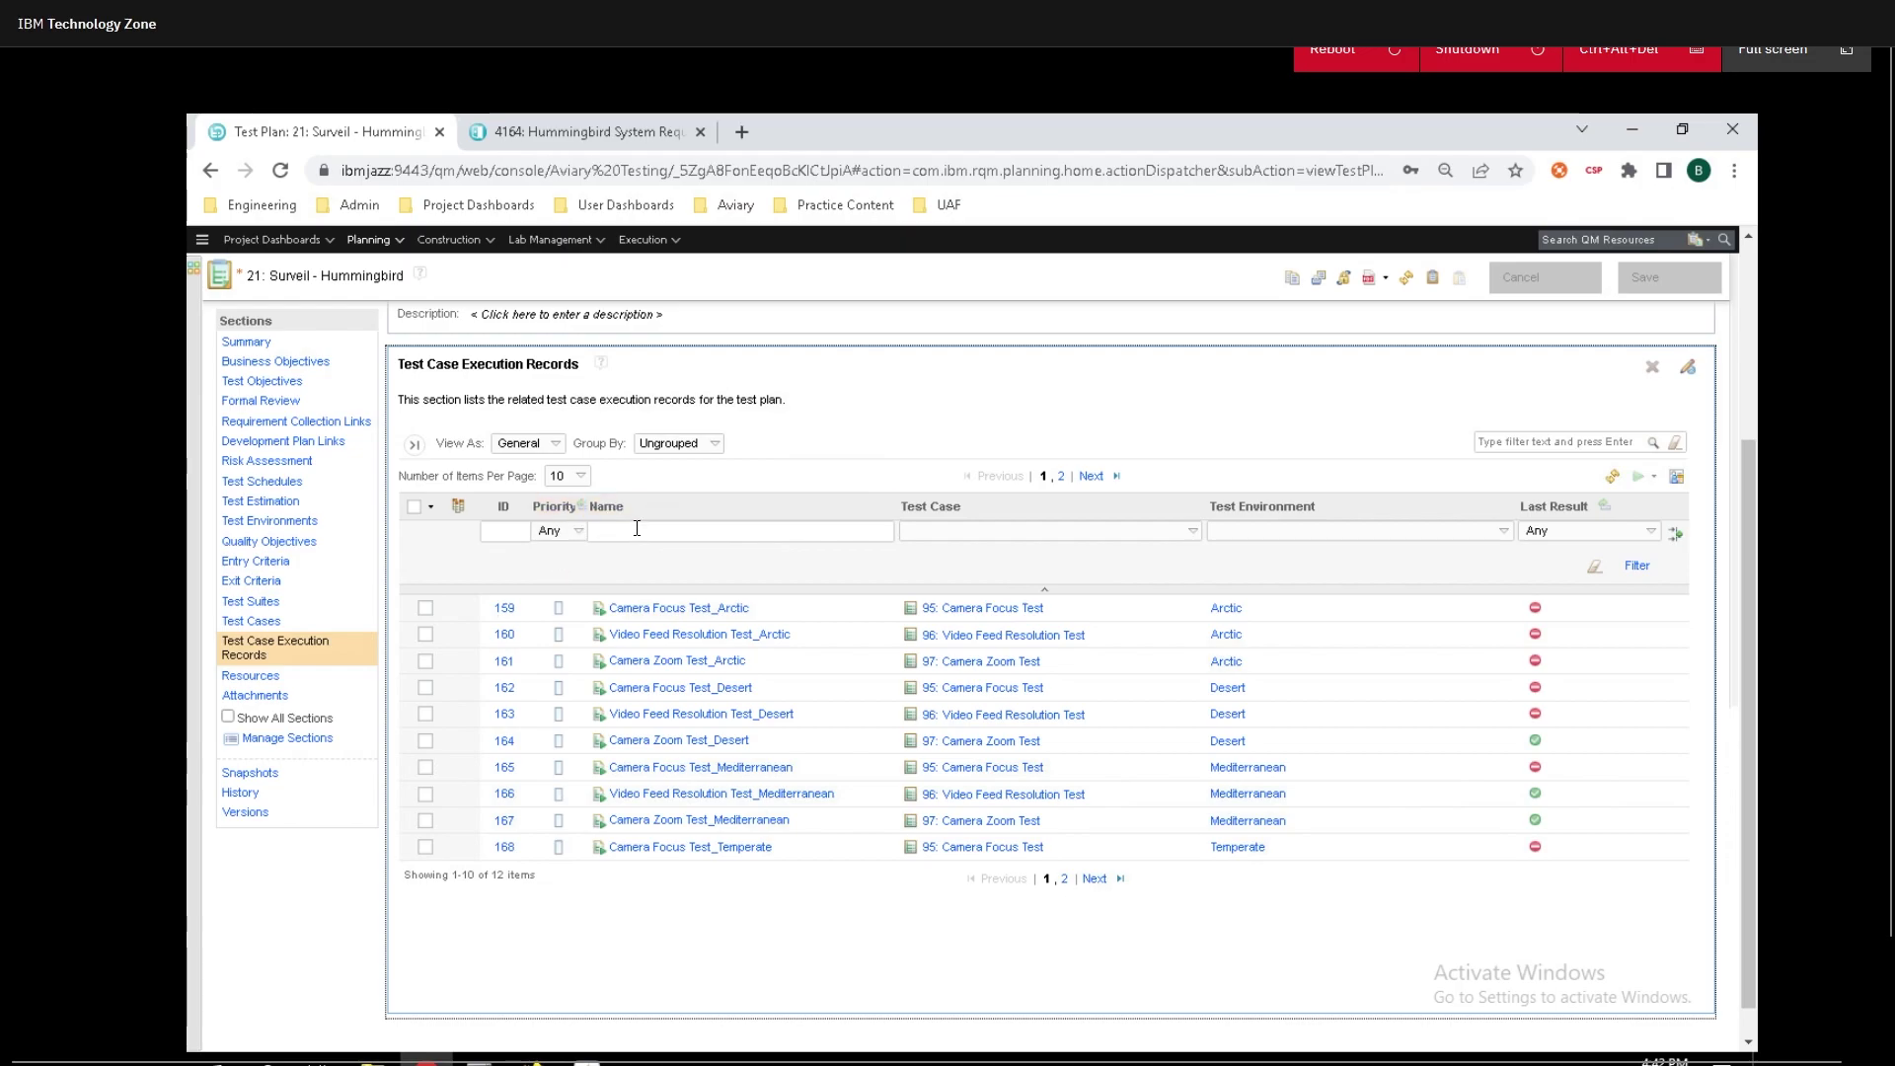
{"action": "left_click", "coordinate": [1185, 532]}
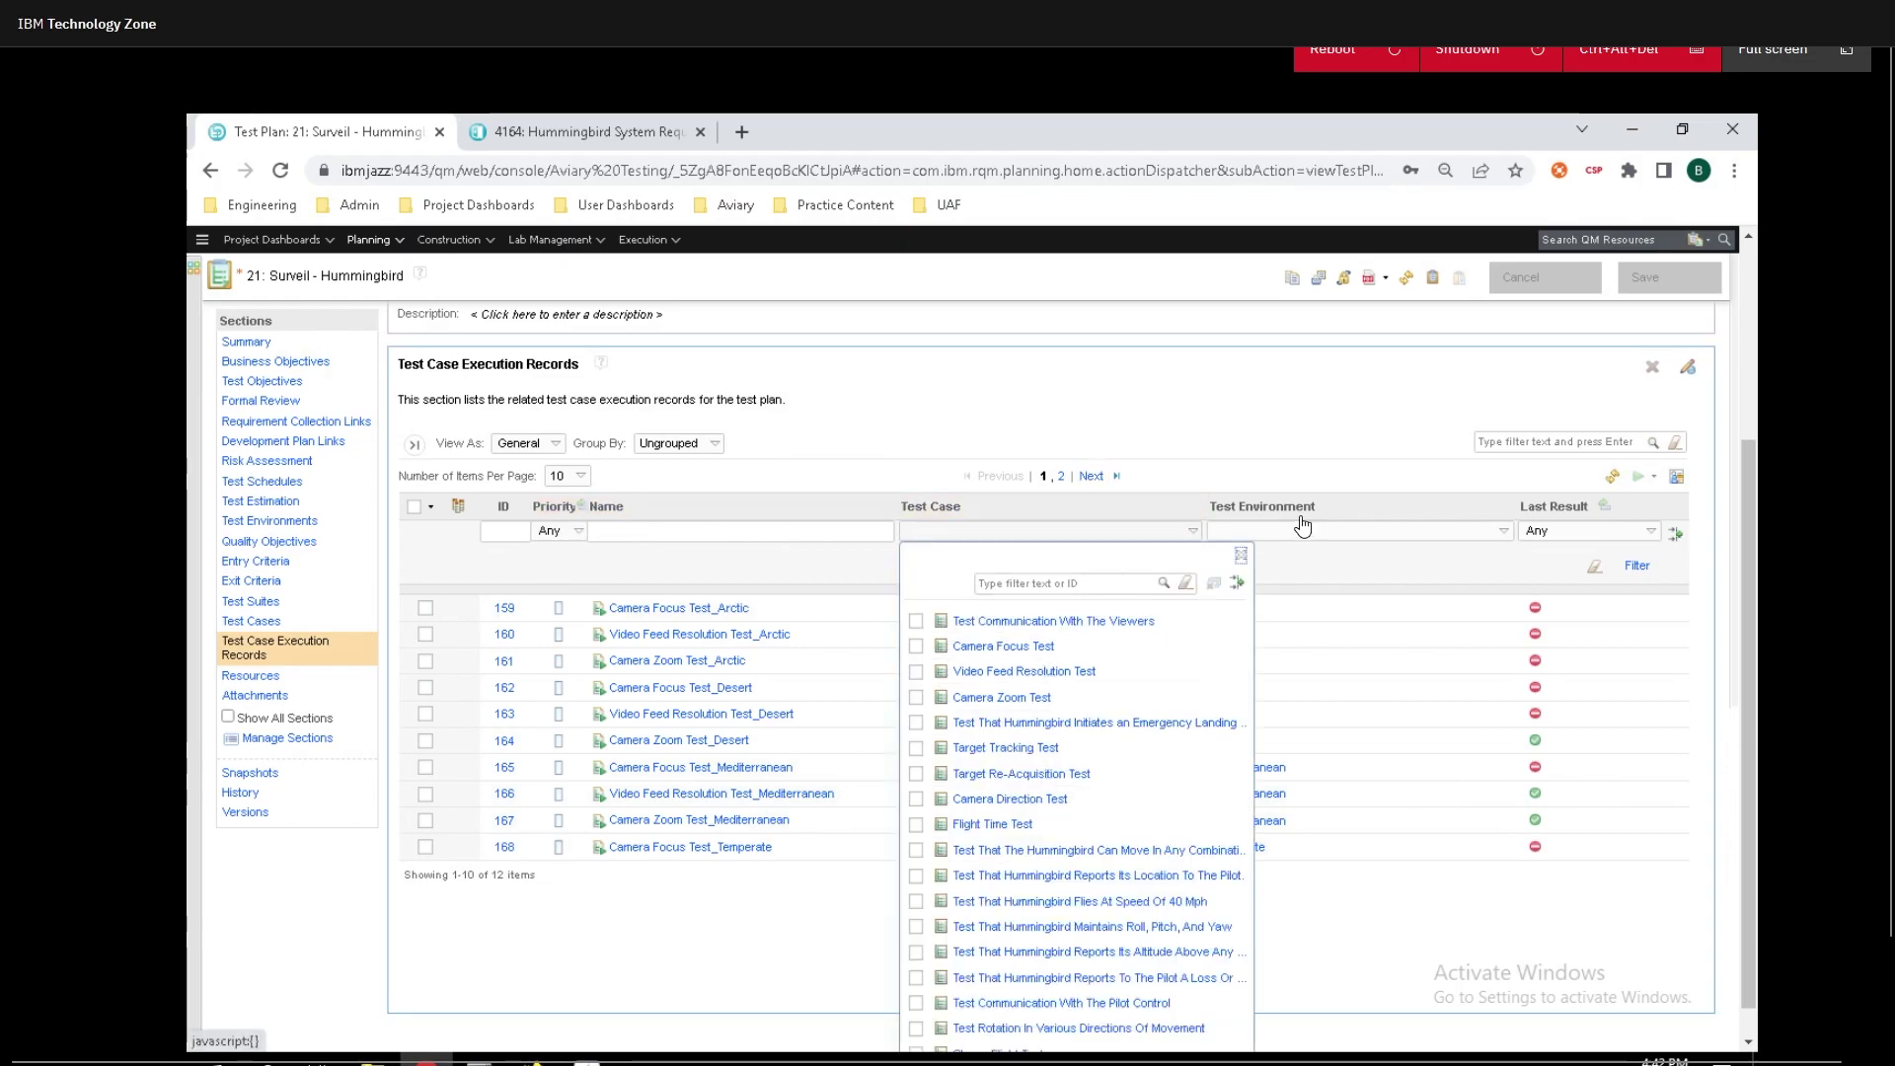
{"action": "left_click", "coordinate": [1315, 534]}
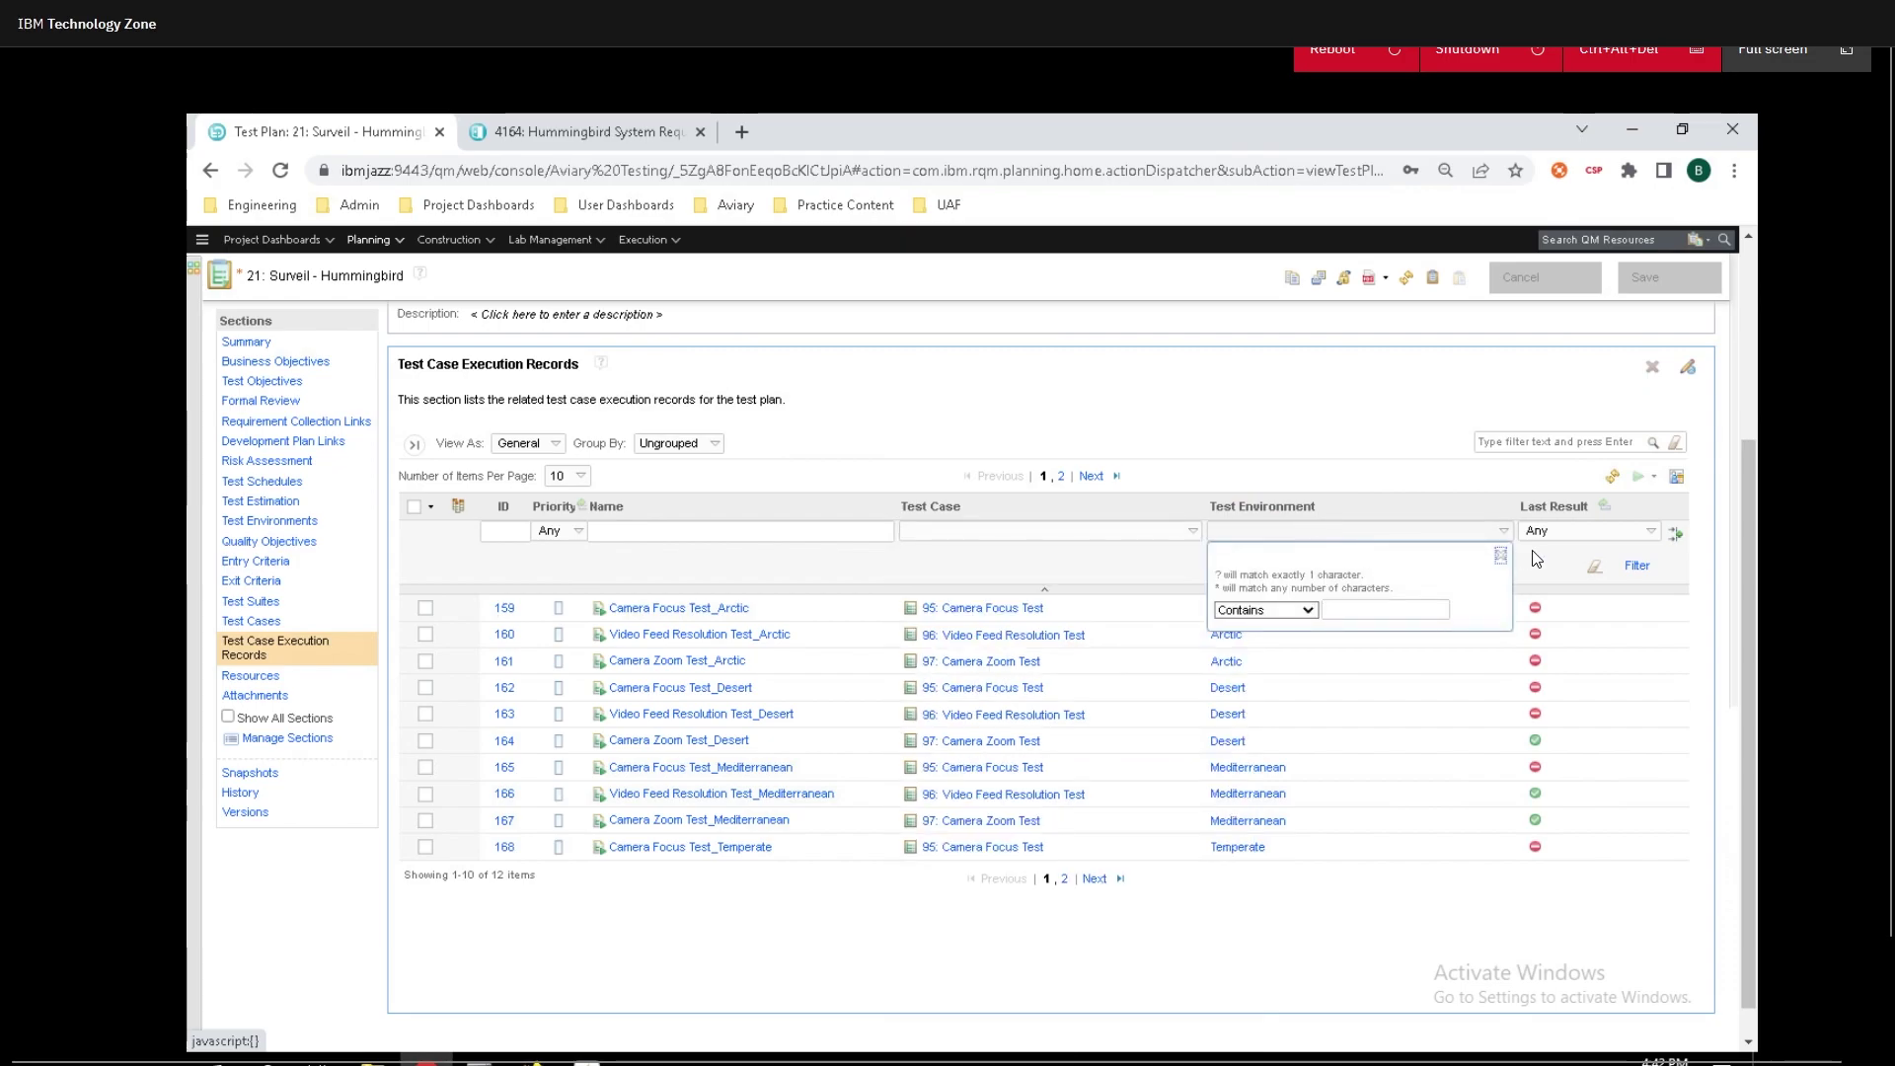
{"action": "left_click", "coordinate": [1565, 533]}
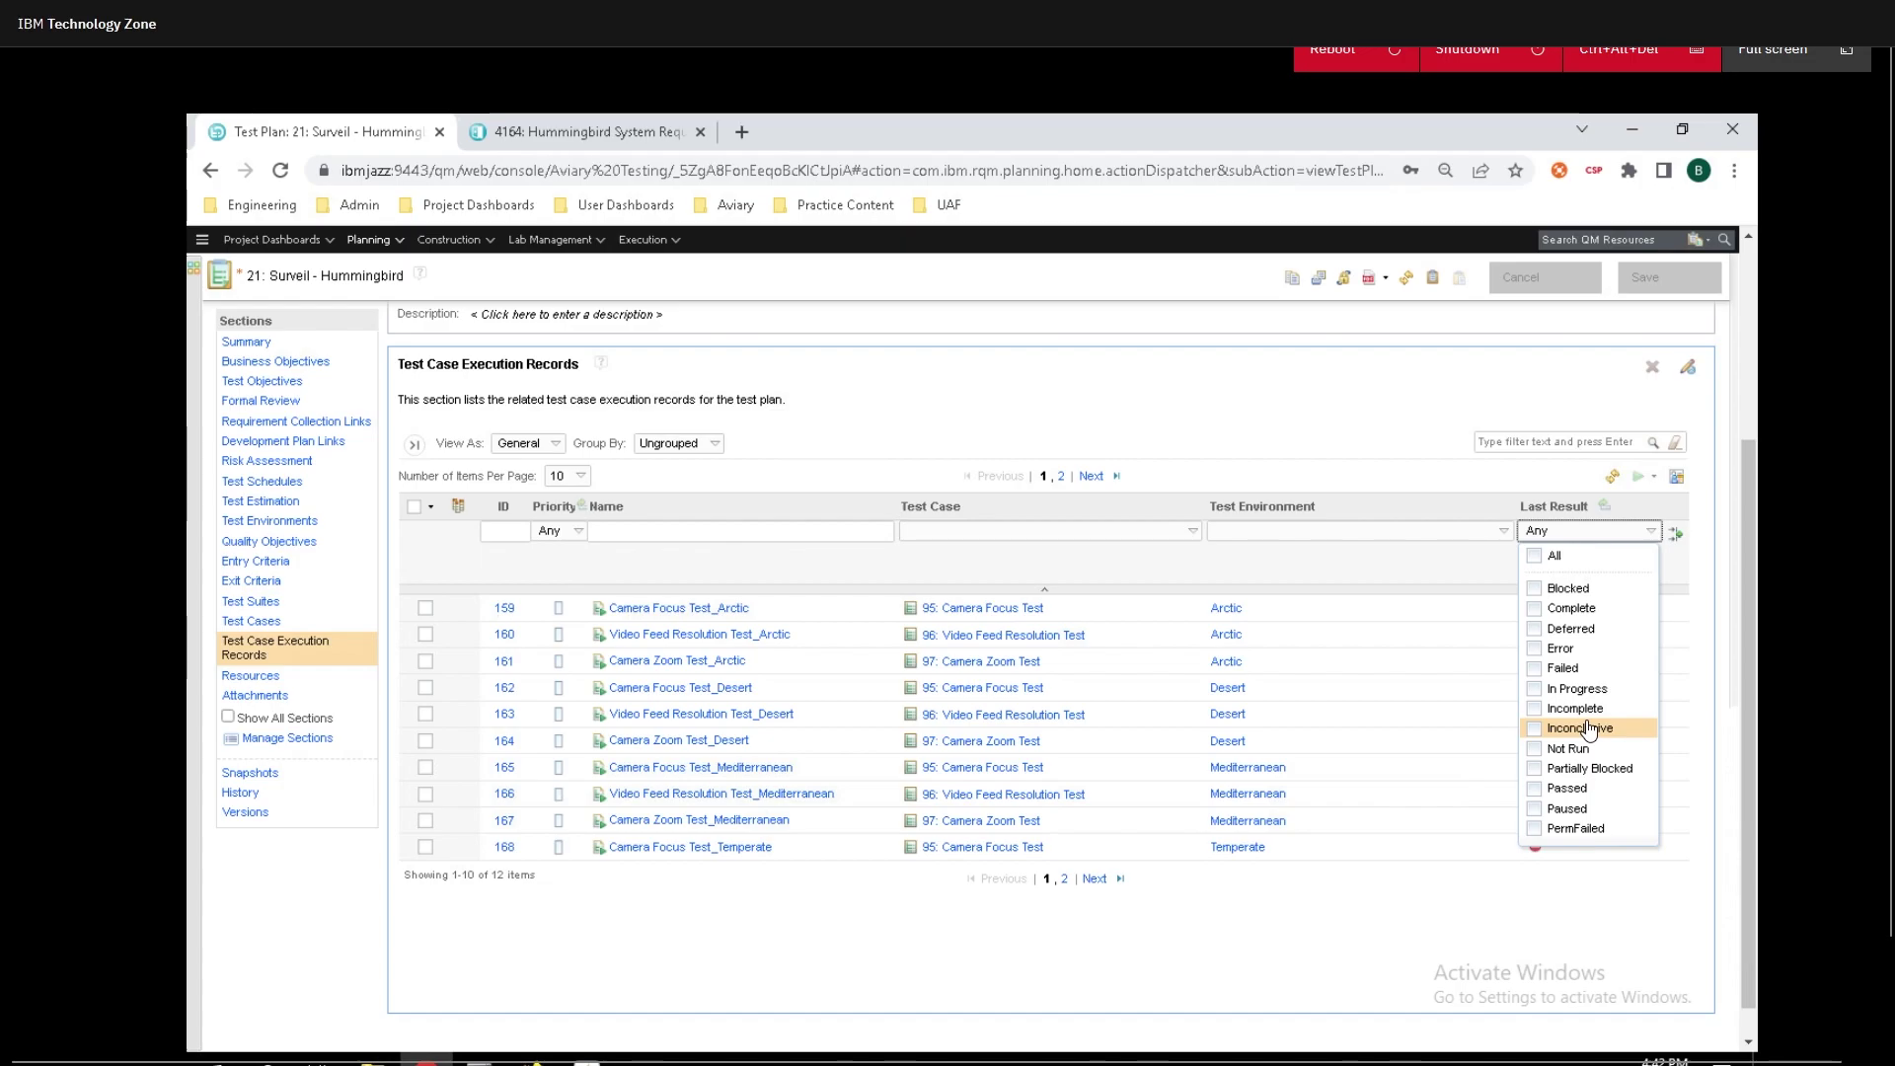
{"action": "left_click", "coordinate": [582, 555]}
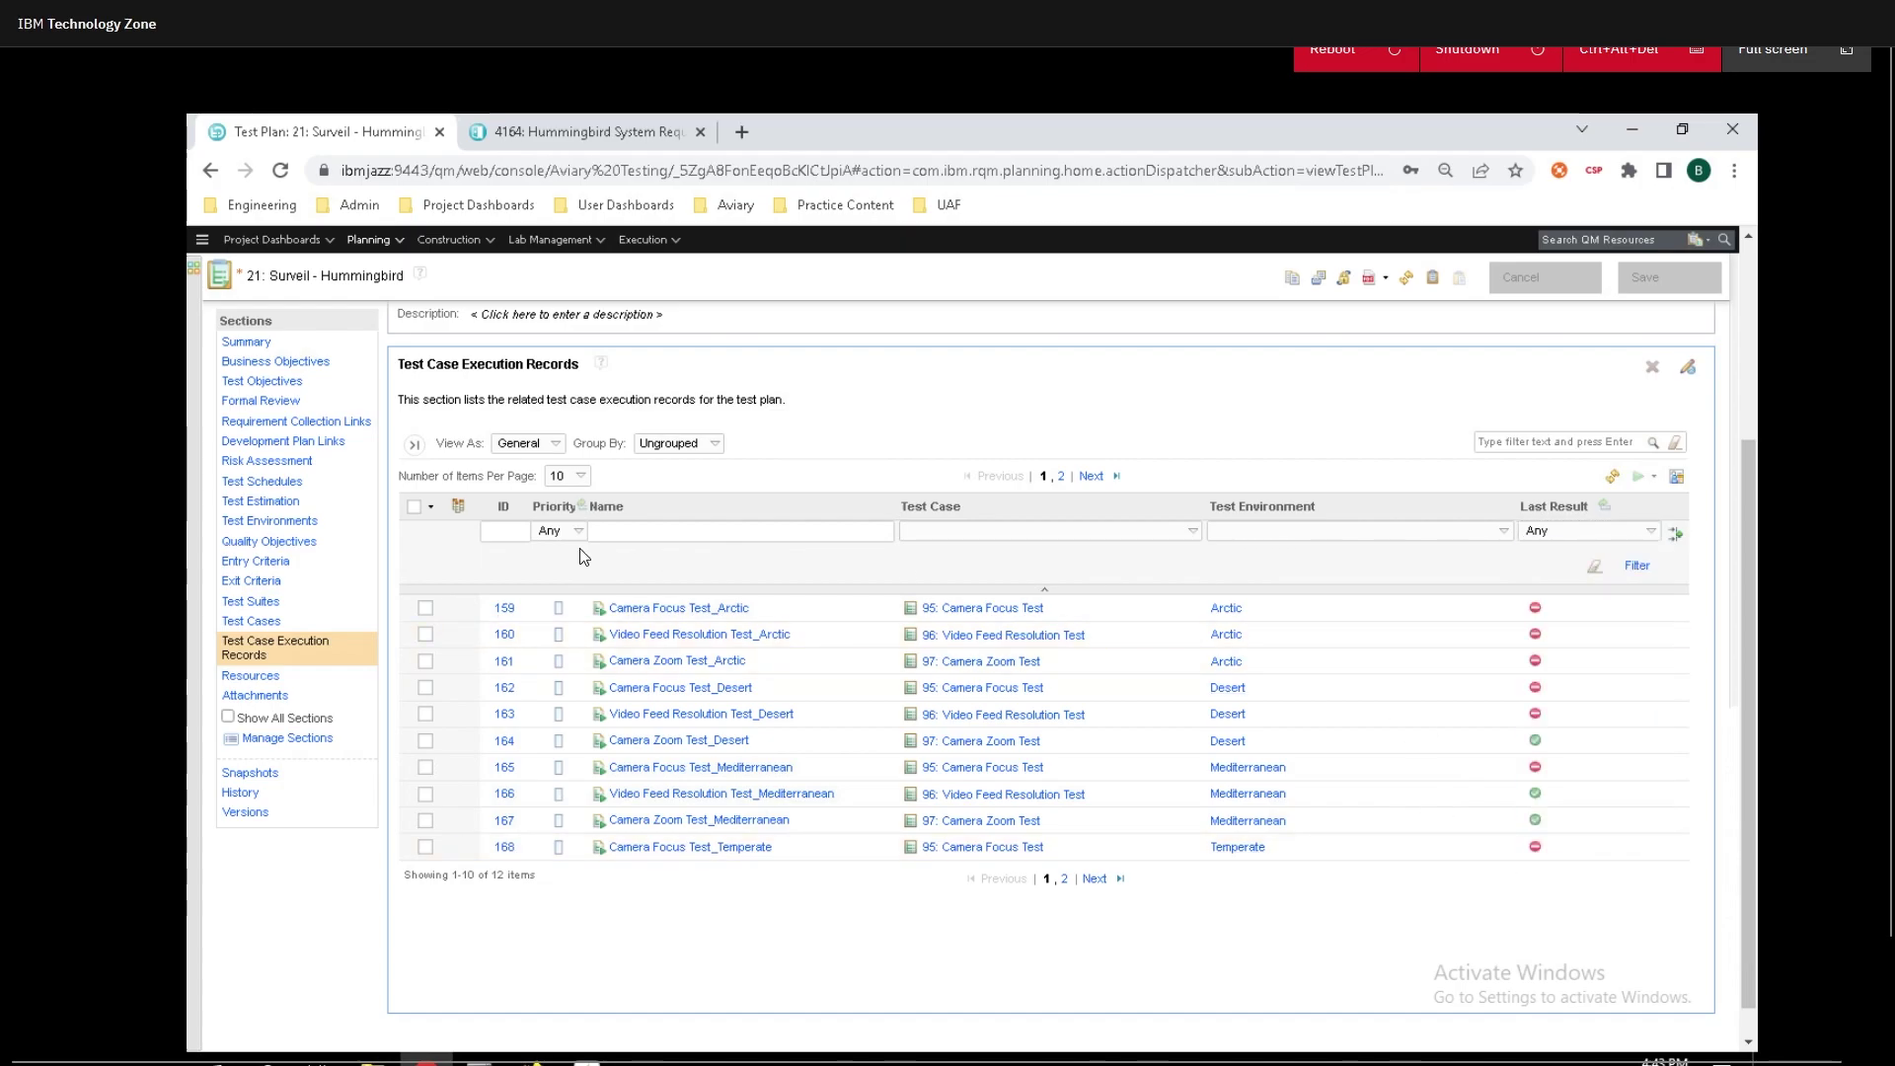
{"action": "left_click", "coordinate": [549, 531]}
{"action": "left_click", "coordinate": [484, 571]}
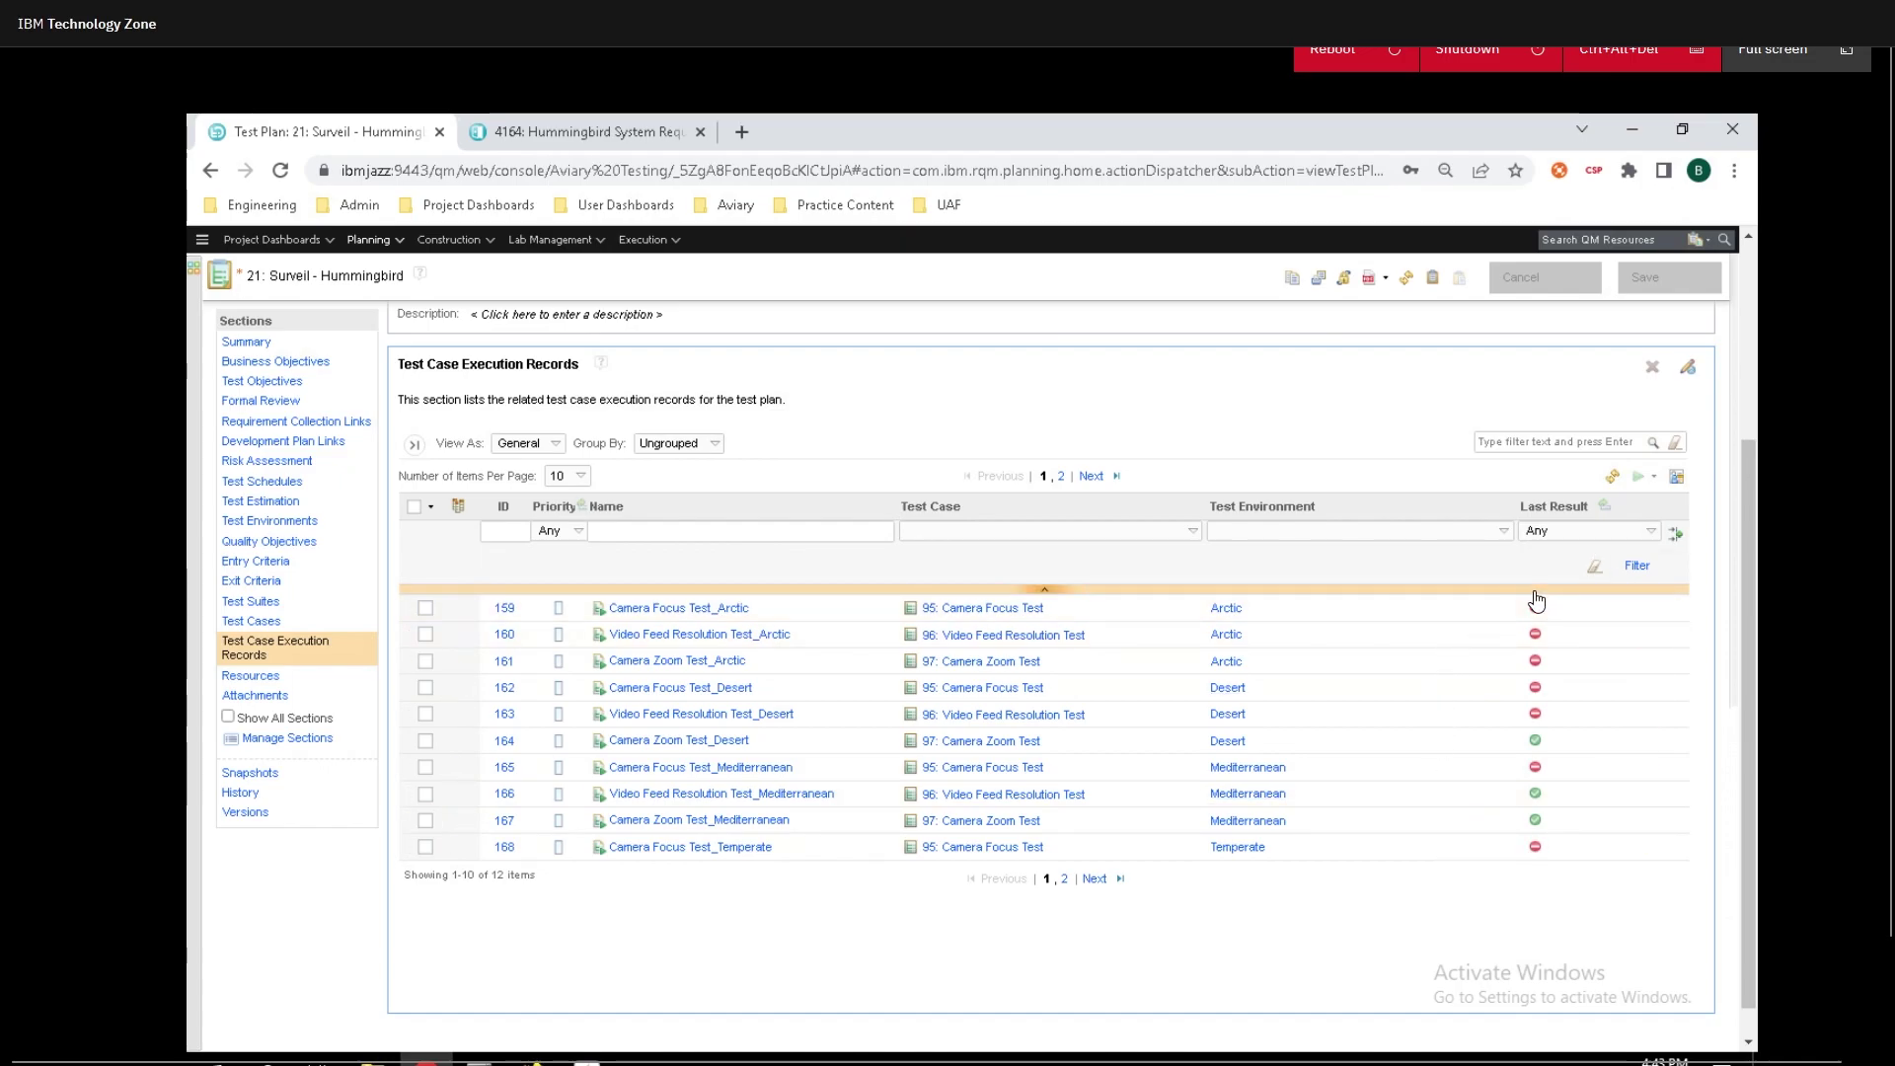
Filter execution records to Last Result Failed and open record 162, Camera Focus Test_Desert.
{"action": "left_click", "coordinate": [1640, 570]}
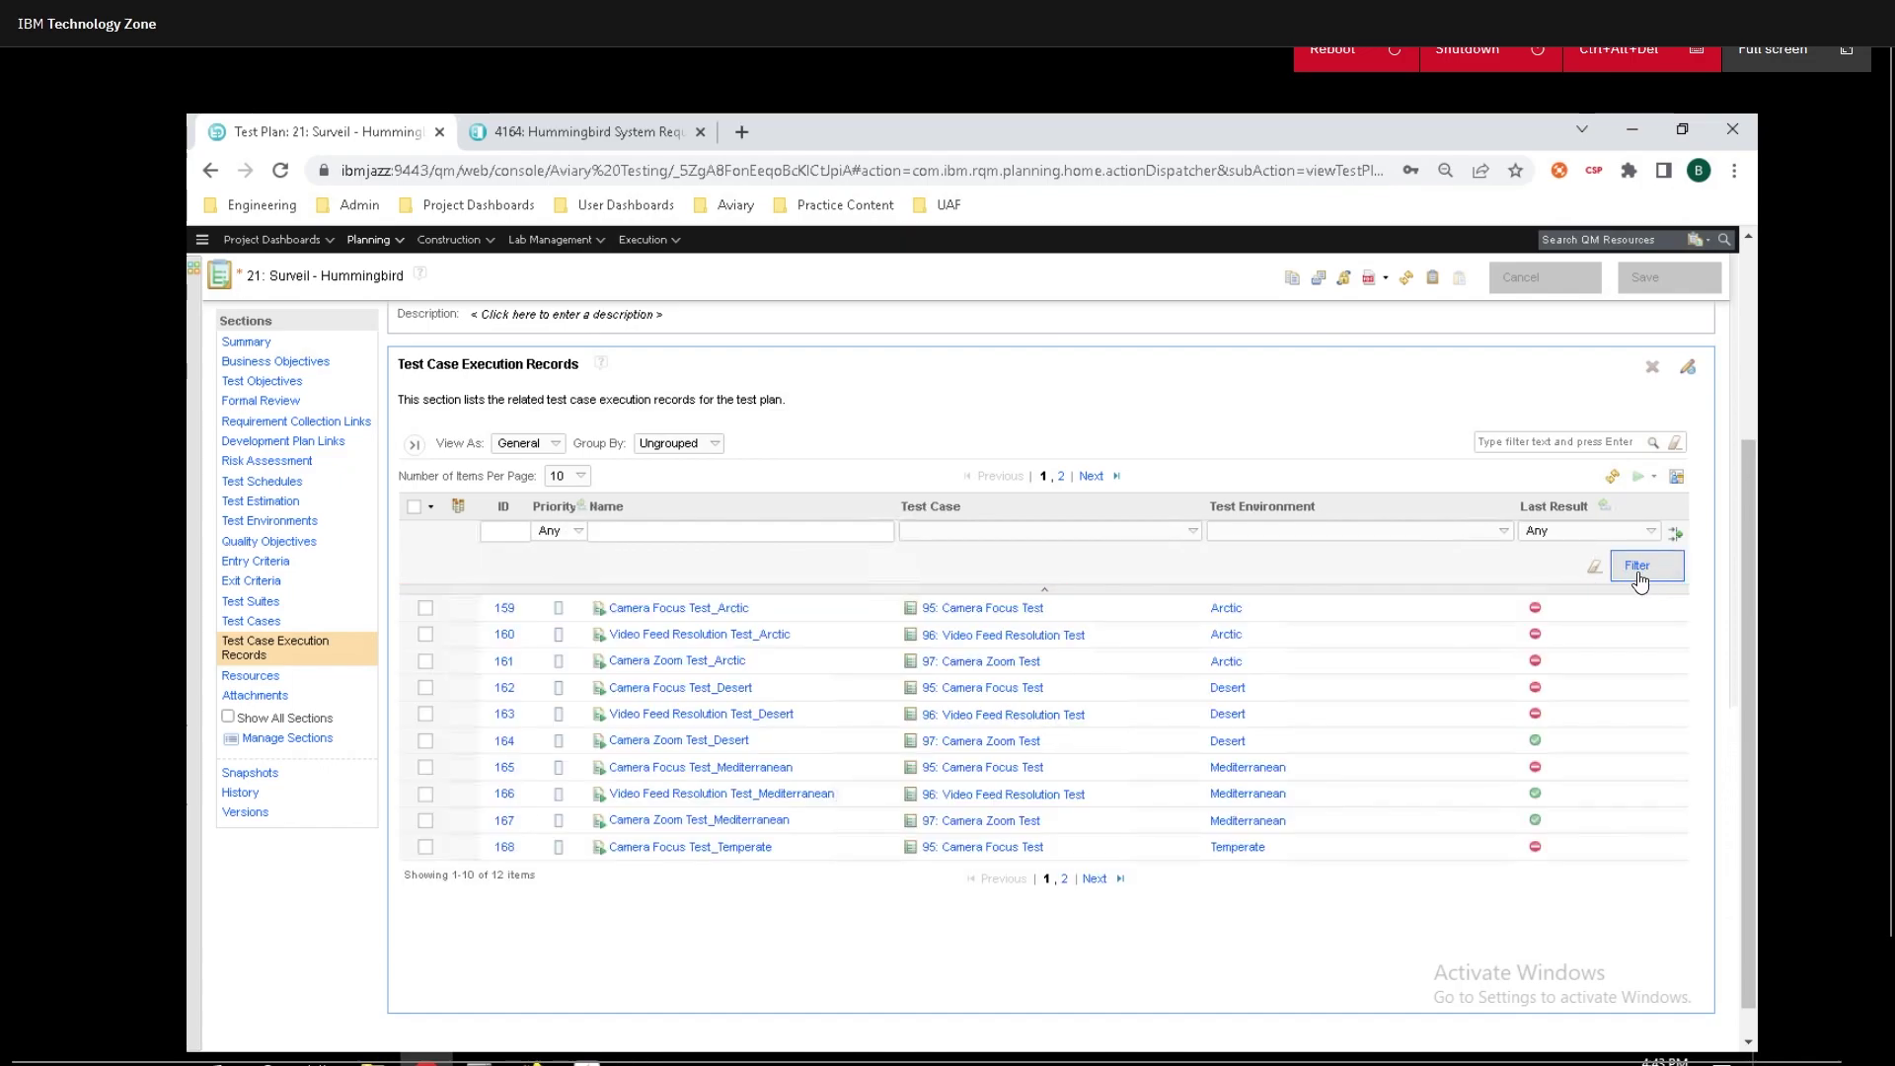
{"action": "left_click", "coordinate": [1600, 531]}
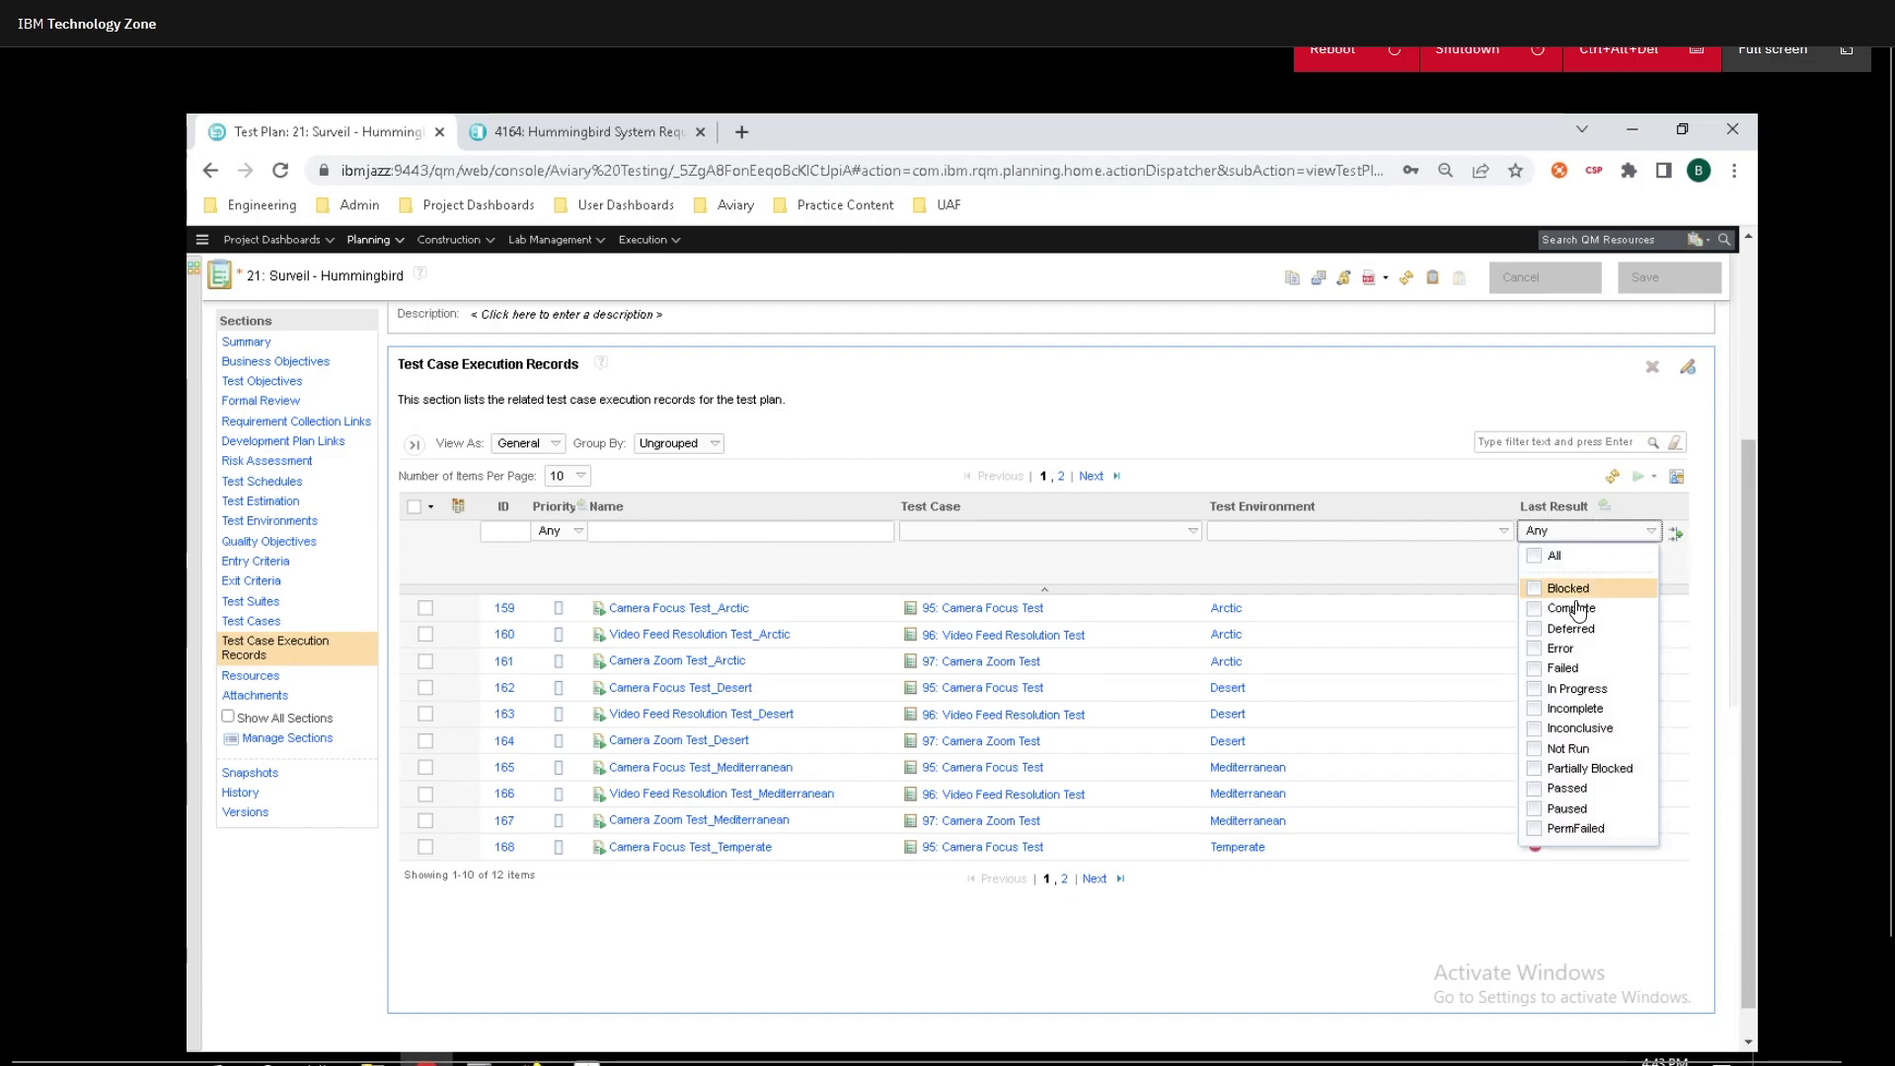
{"action": "left_click", "coordinate": [1565, 669]}
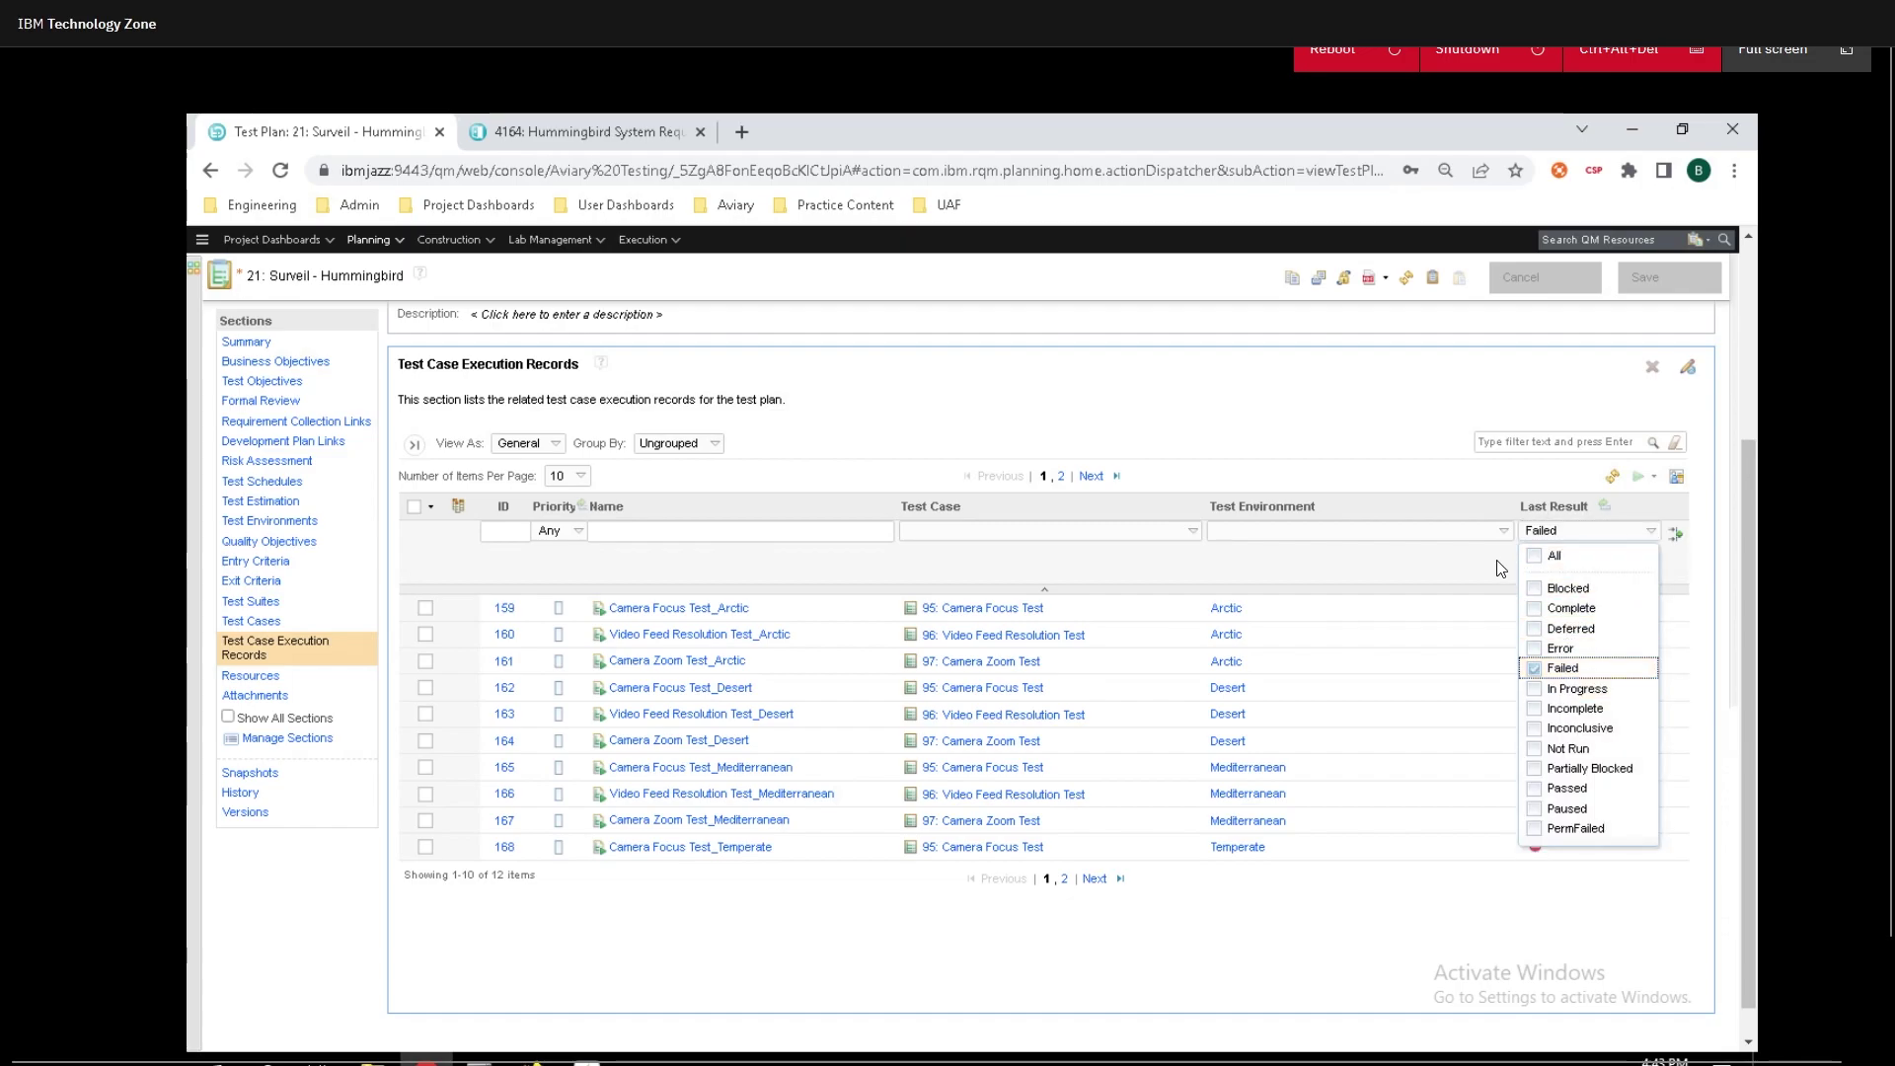
{"action": "left_click", "coordinate": [1636, 567]}
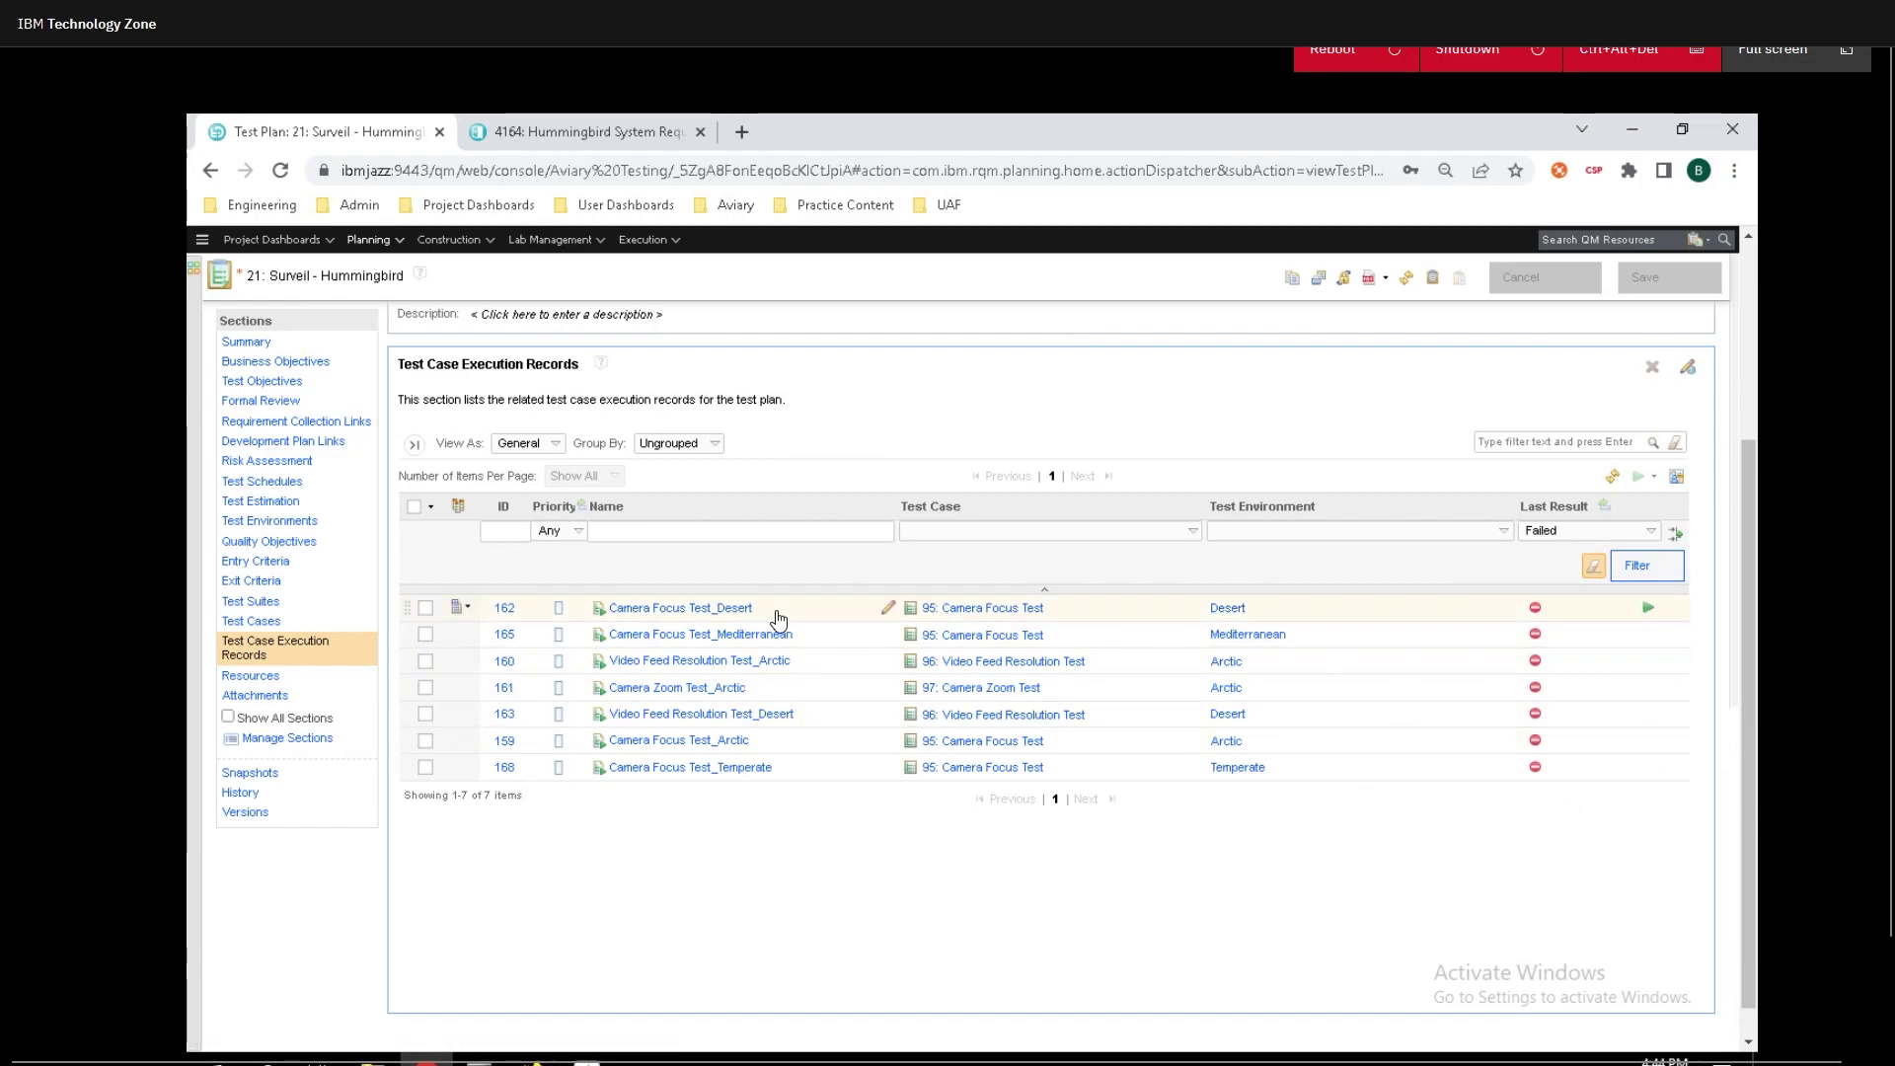
{"action": "left_click", "coordinate": [719, 609]}
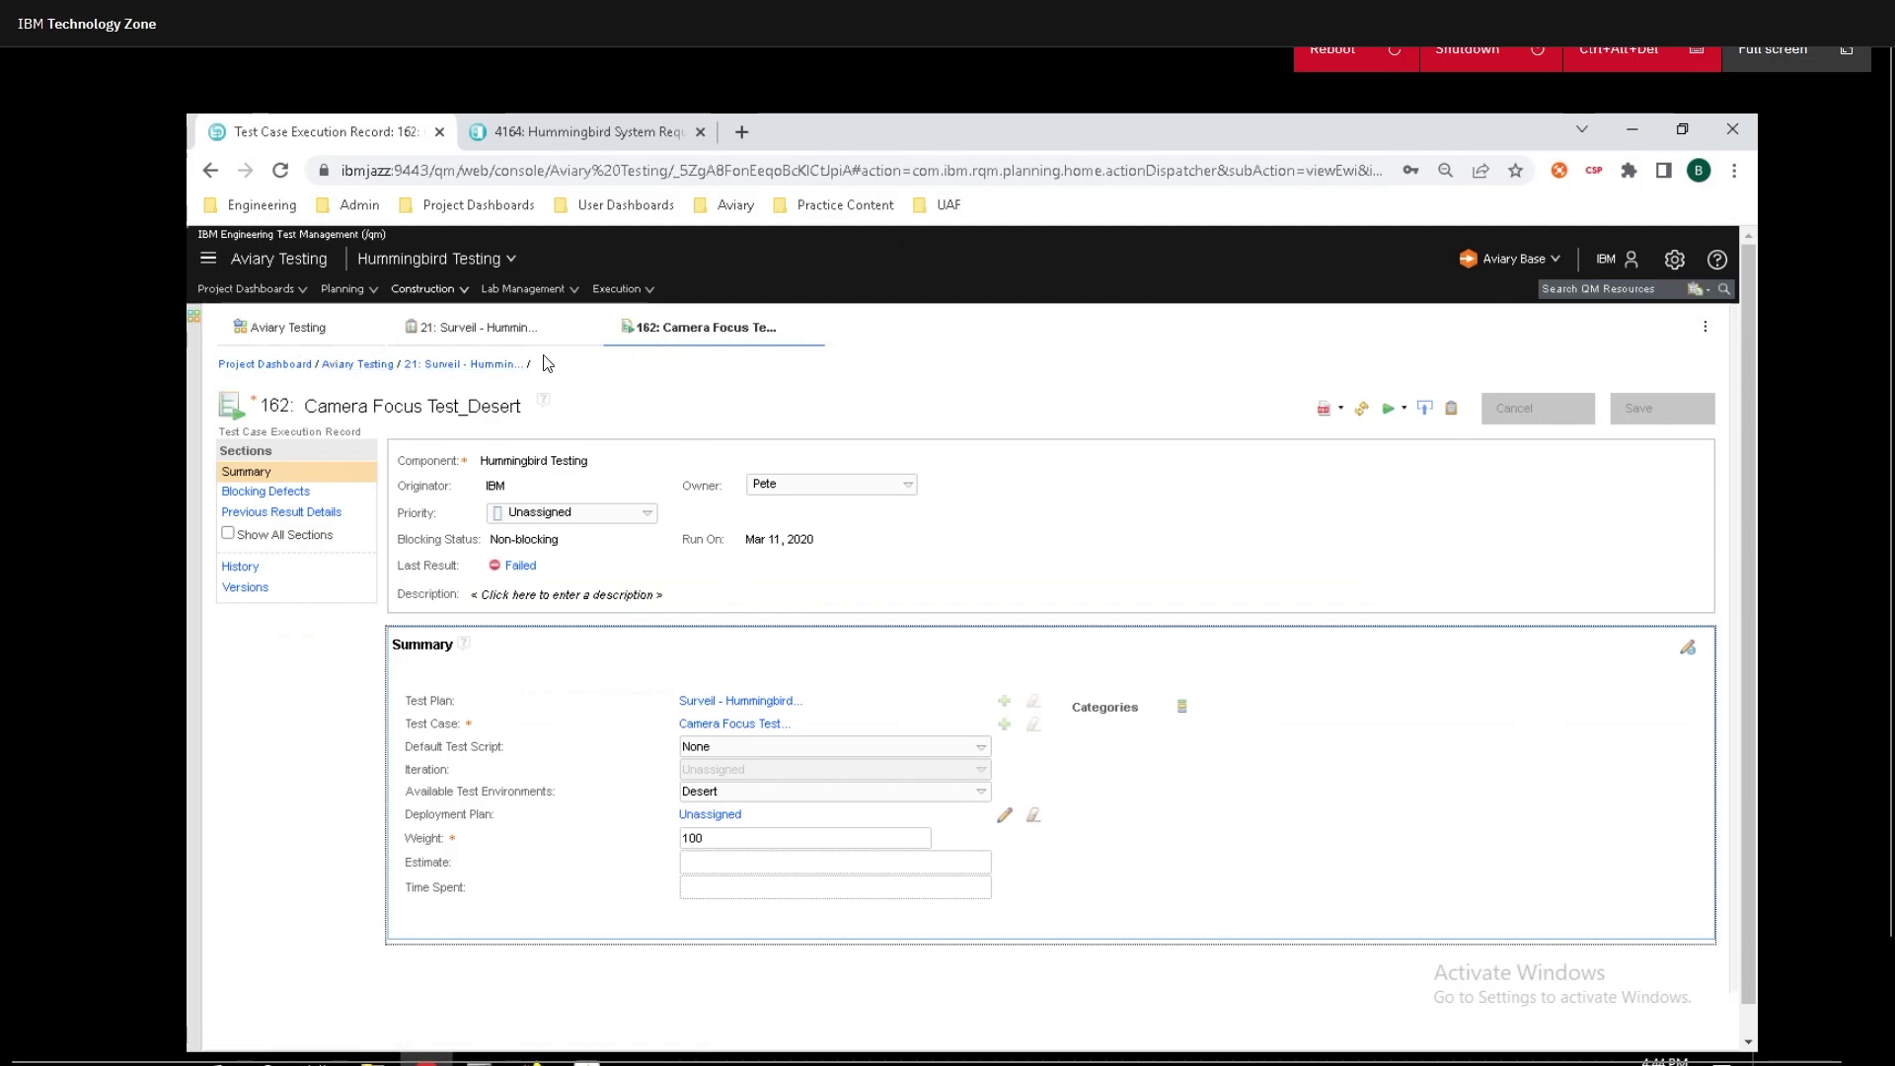
From record 162, open its latest Failed test result, result 175.
{"action": "left_click", "coordinate": [507, 329]}
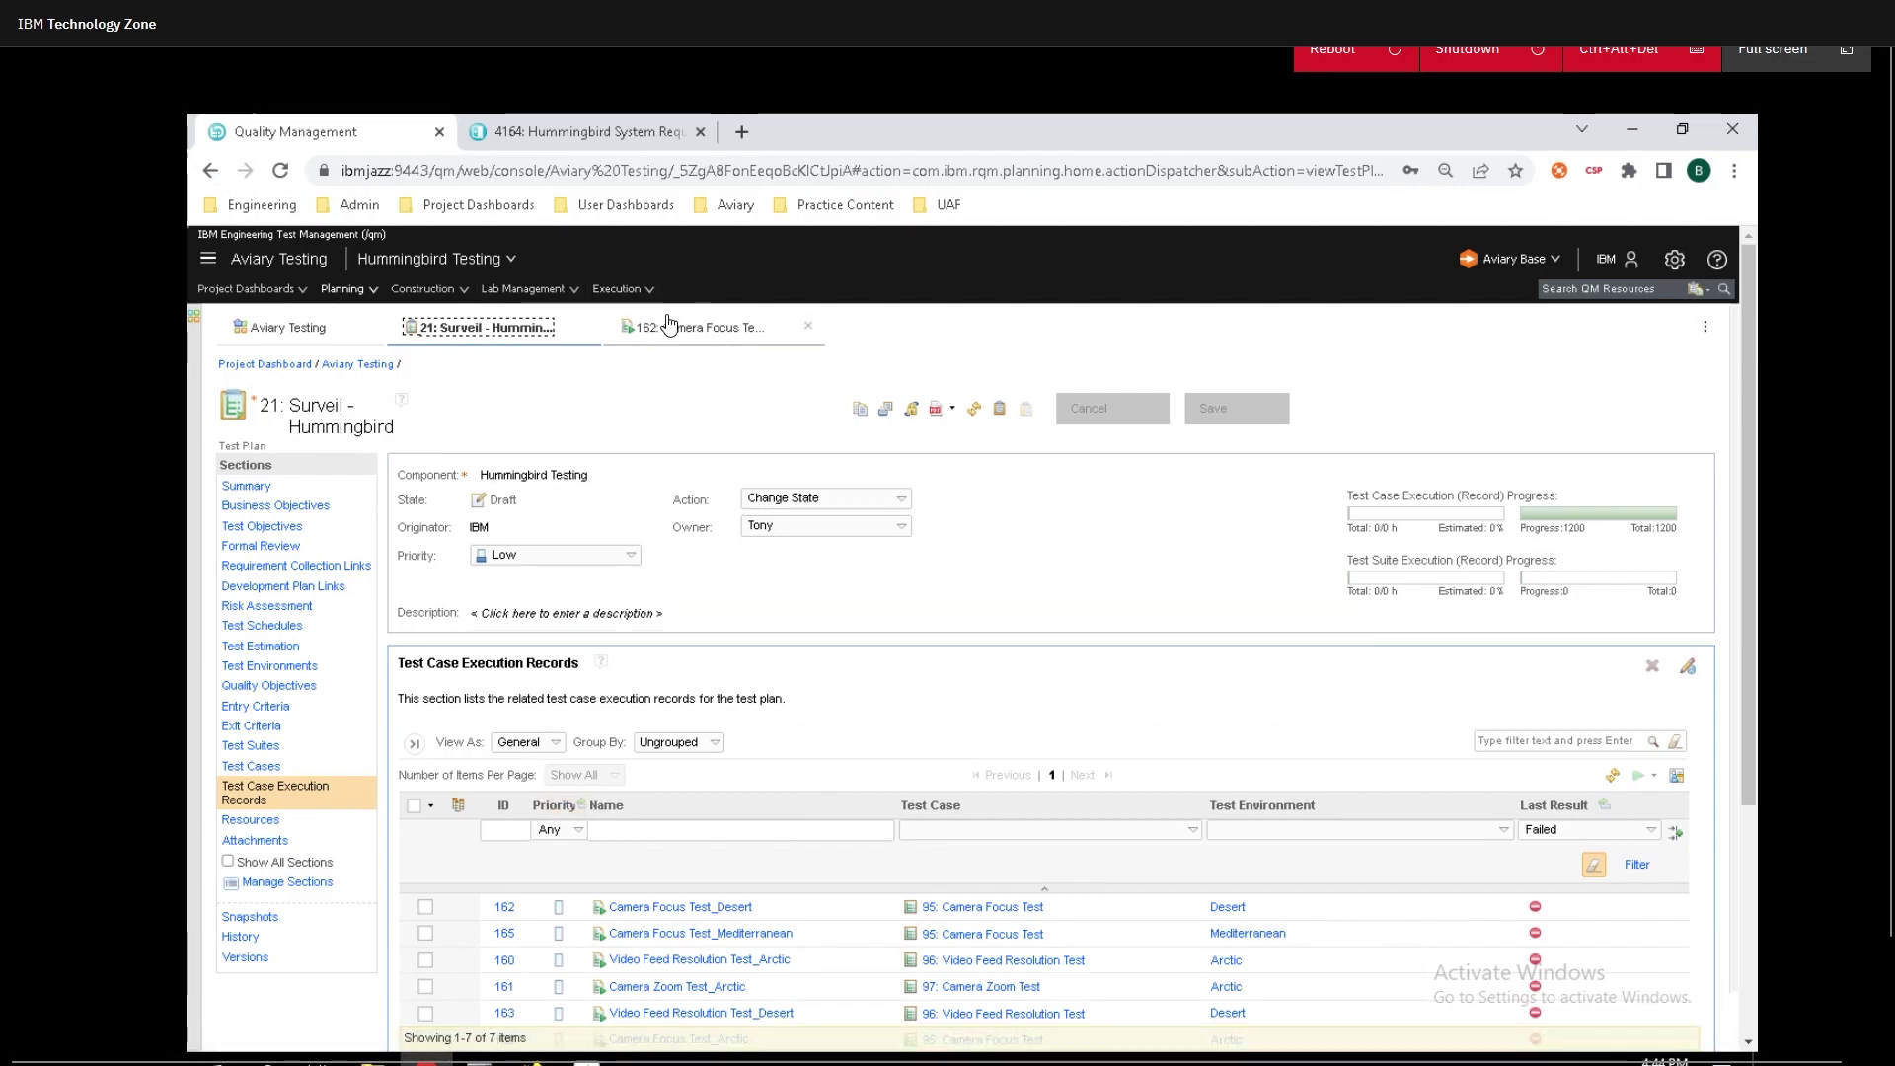
{"action": "left_click", "coordinate": [668, 326]}
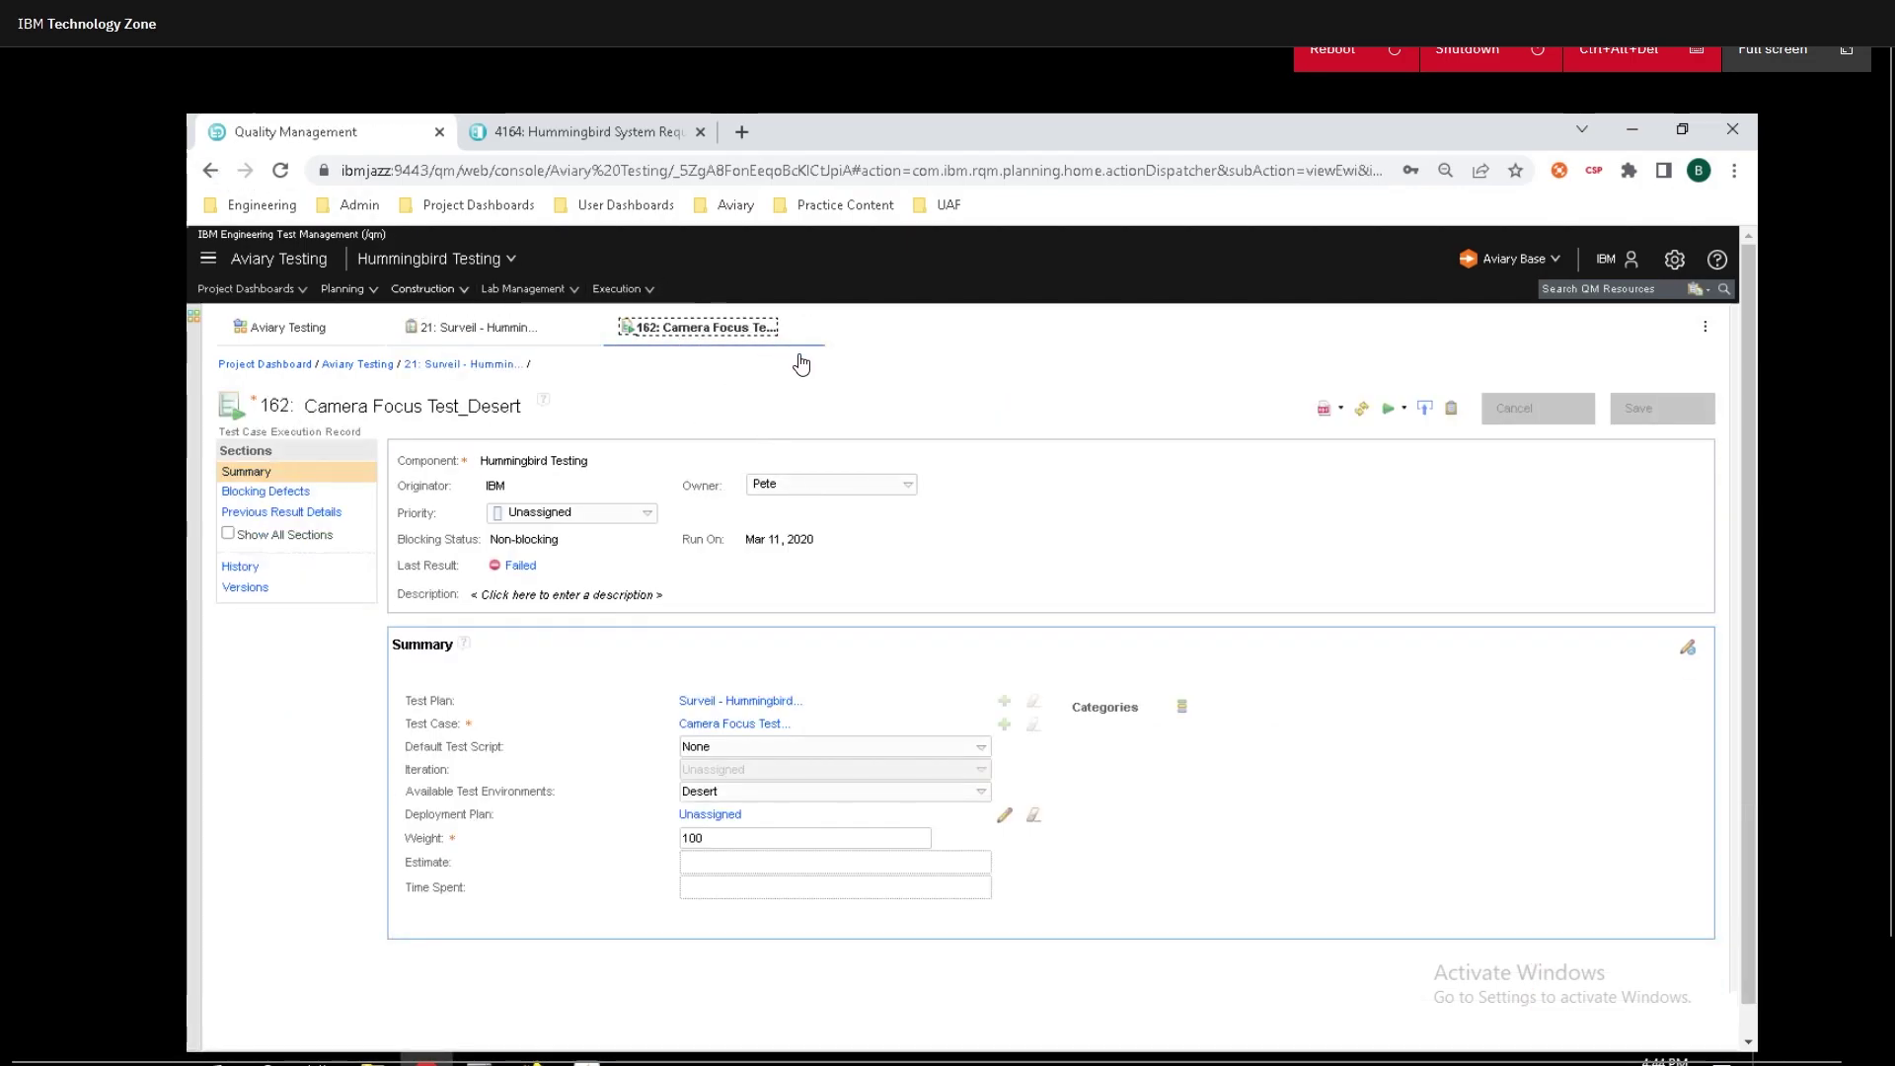
{"action": "left_click", "coordinate": [519, 567]}
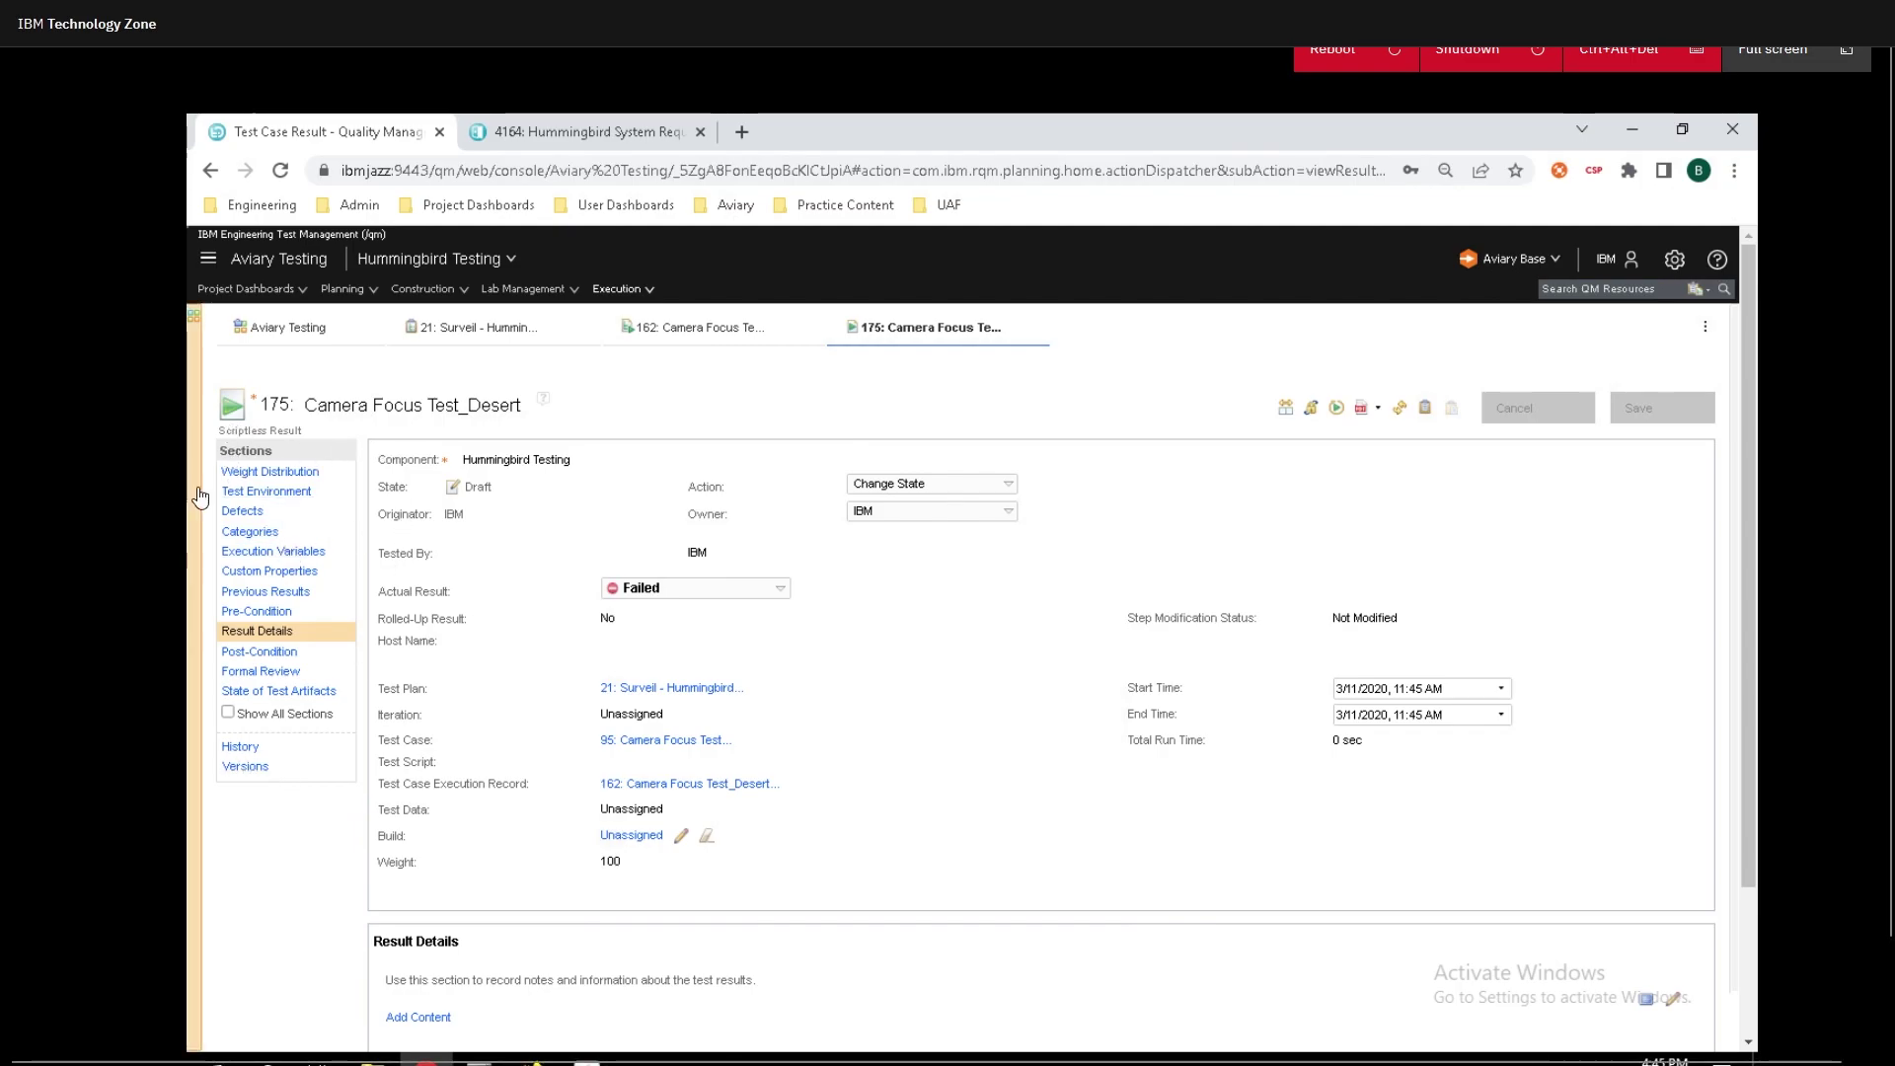
{"action": "scroll", "coordinate": [553, 617], "scroll_direction": "down", "scroll_amount": 1}
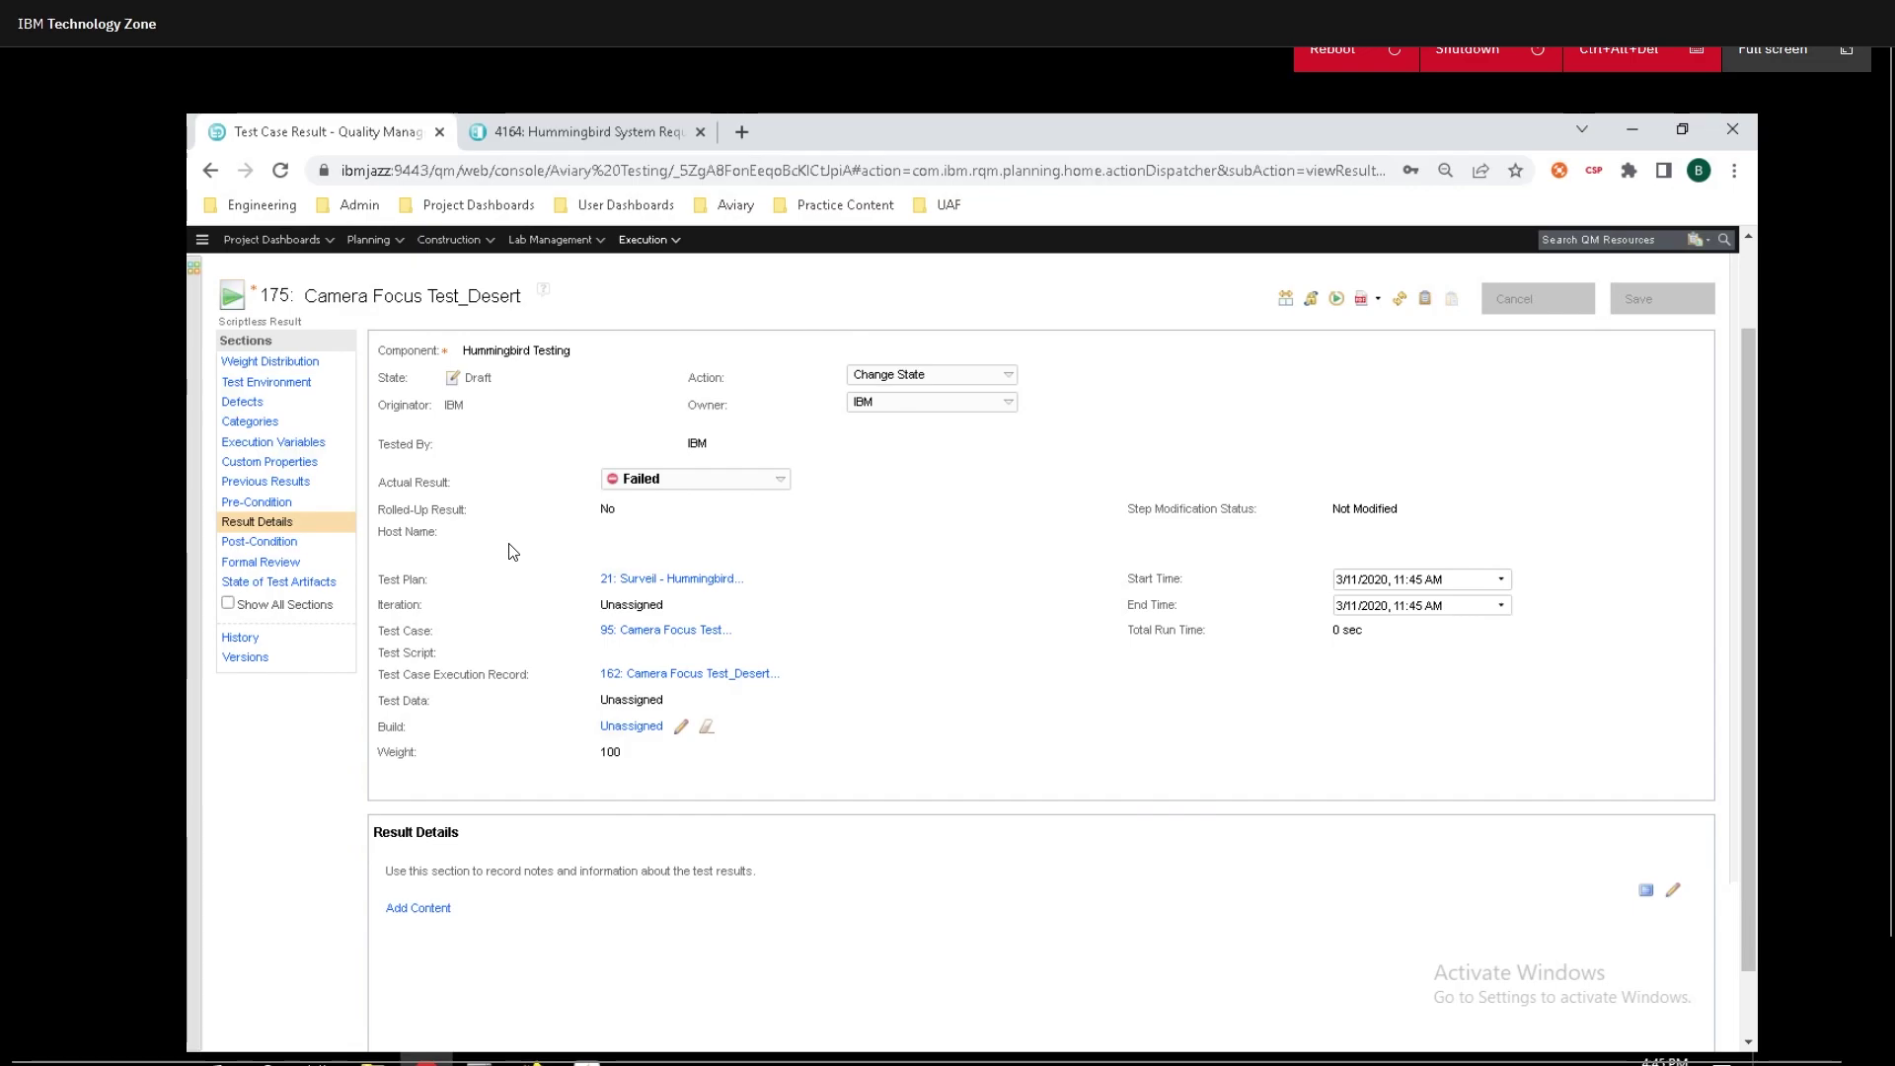
{"action": "mouse_move", "coordinate": [675, 588]}
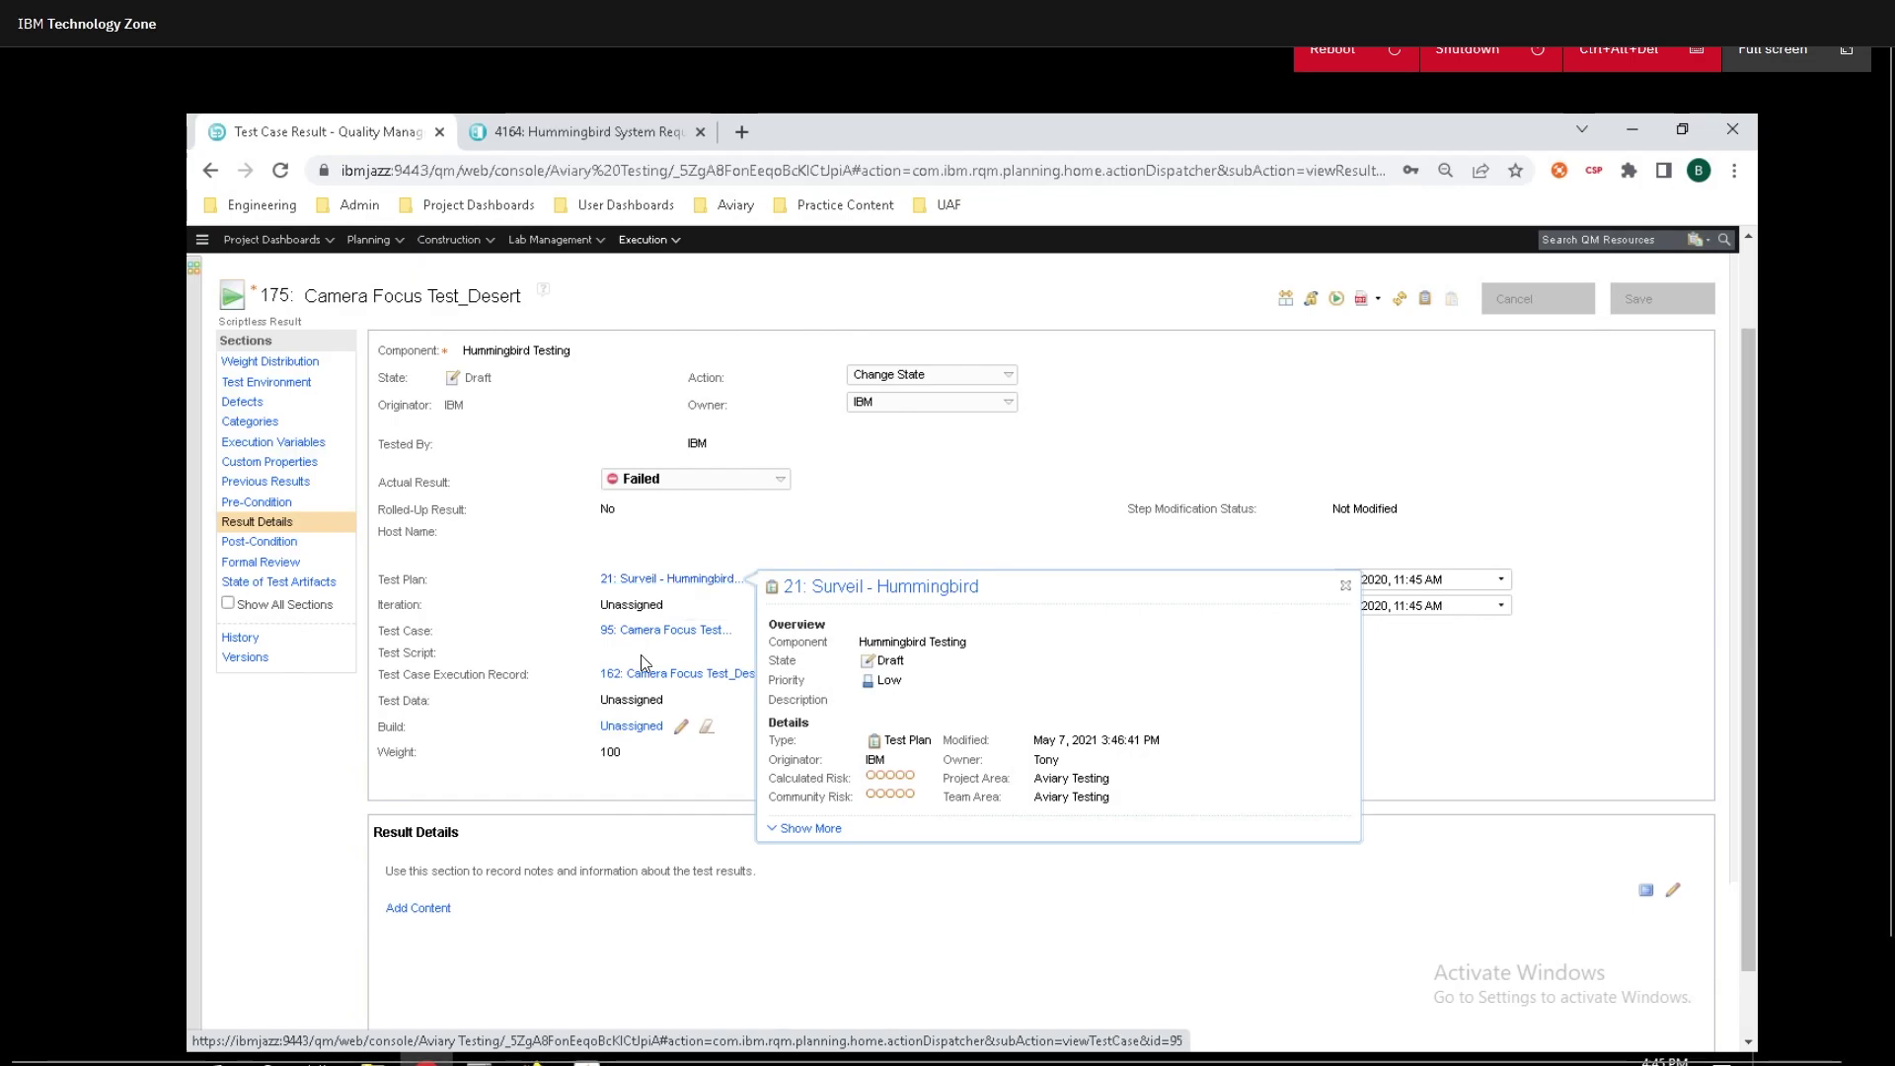
{"action": "mouse_move", "coordinate": [642, 636]}
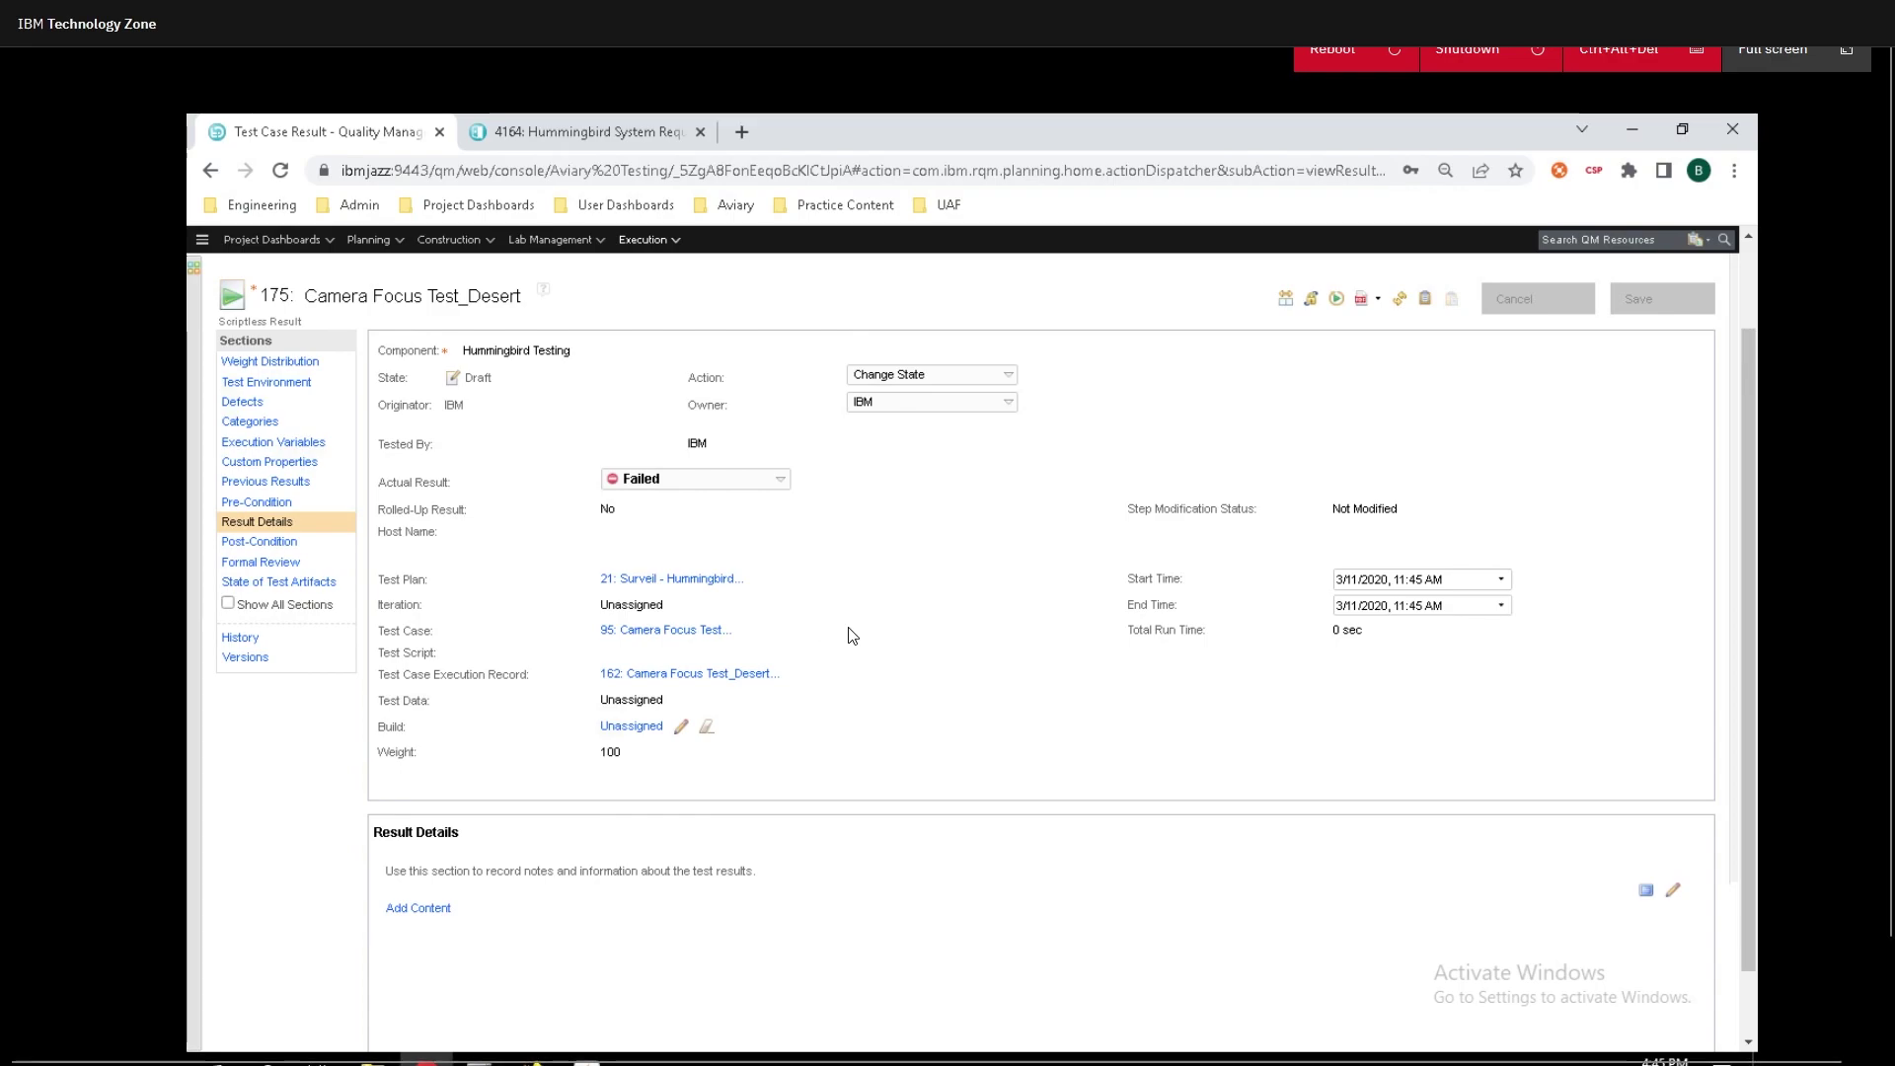
{"action": "left_click", "coordinate": [254, 403]}
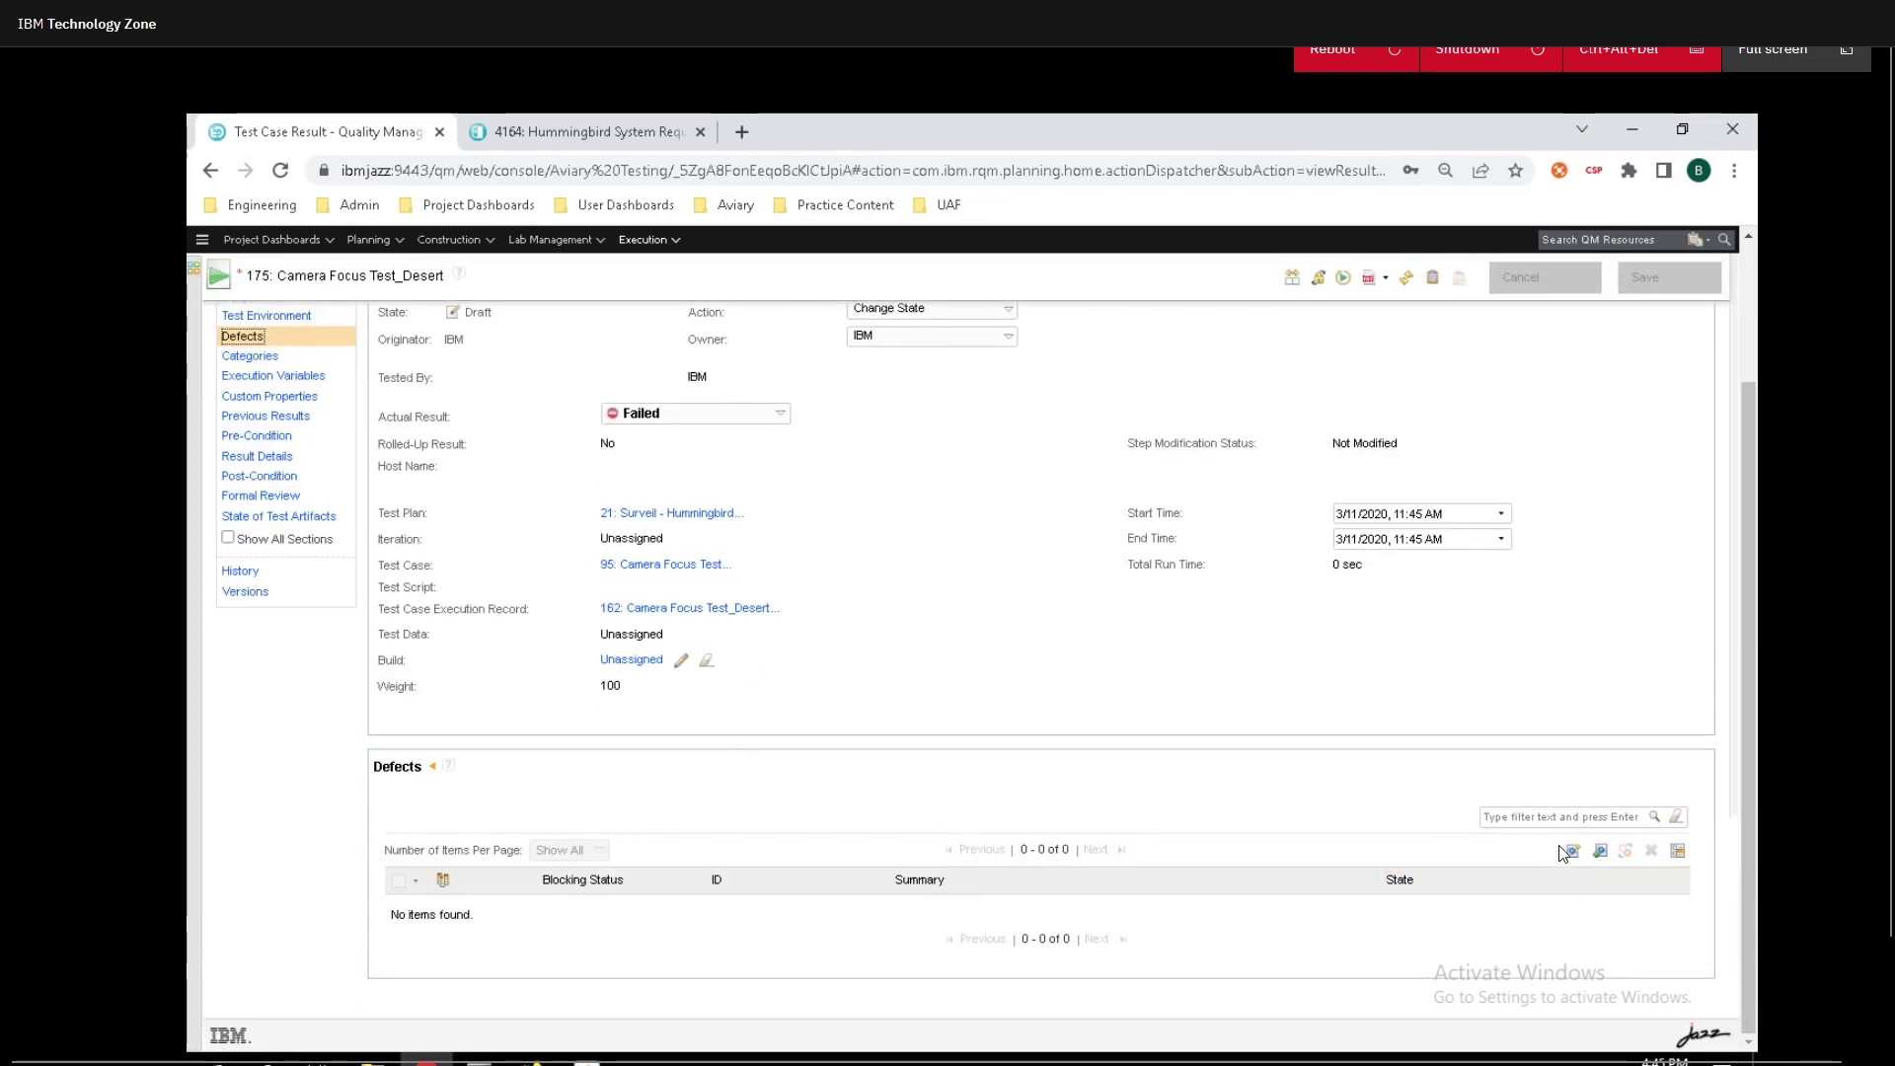
Start a new defect for result 175 in the Hummingbird SAFe - Program and Team Management container.
{"action": "left_click", "coordinate": [1573, 851]}
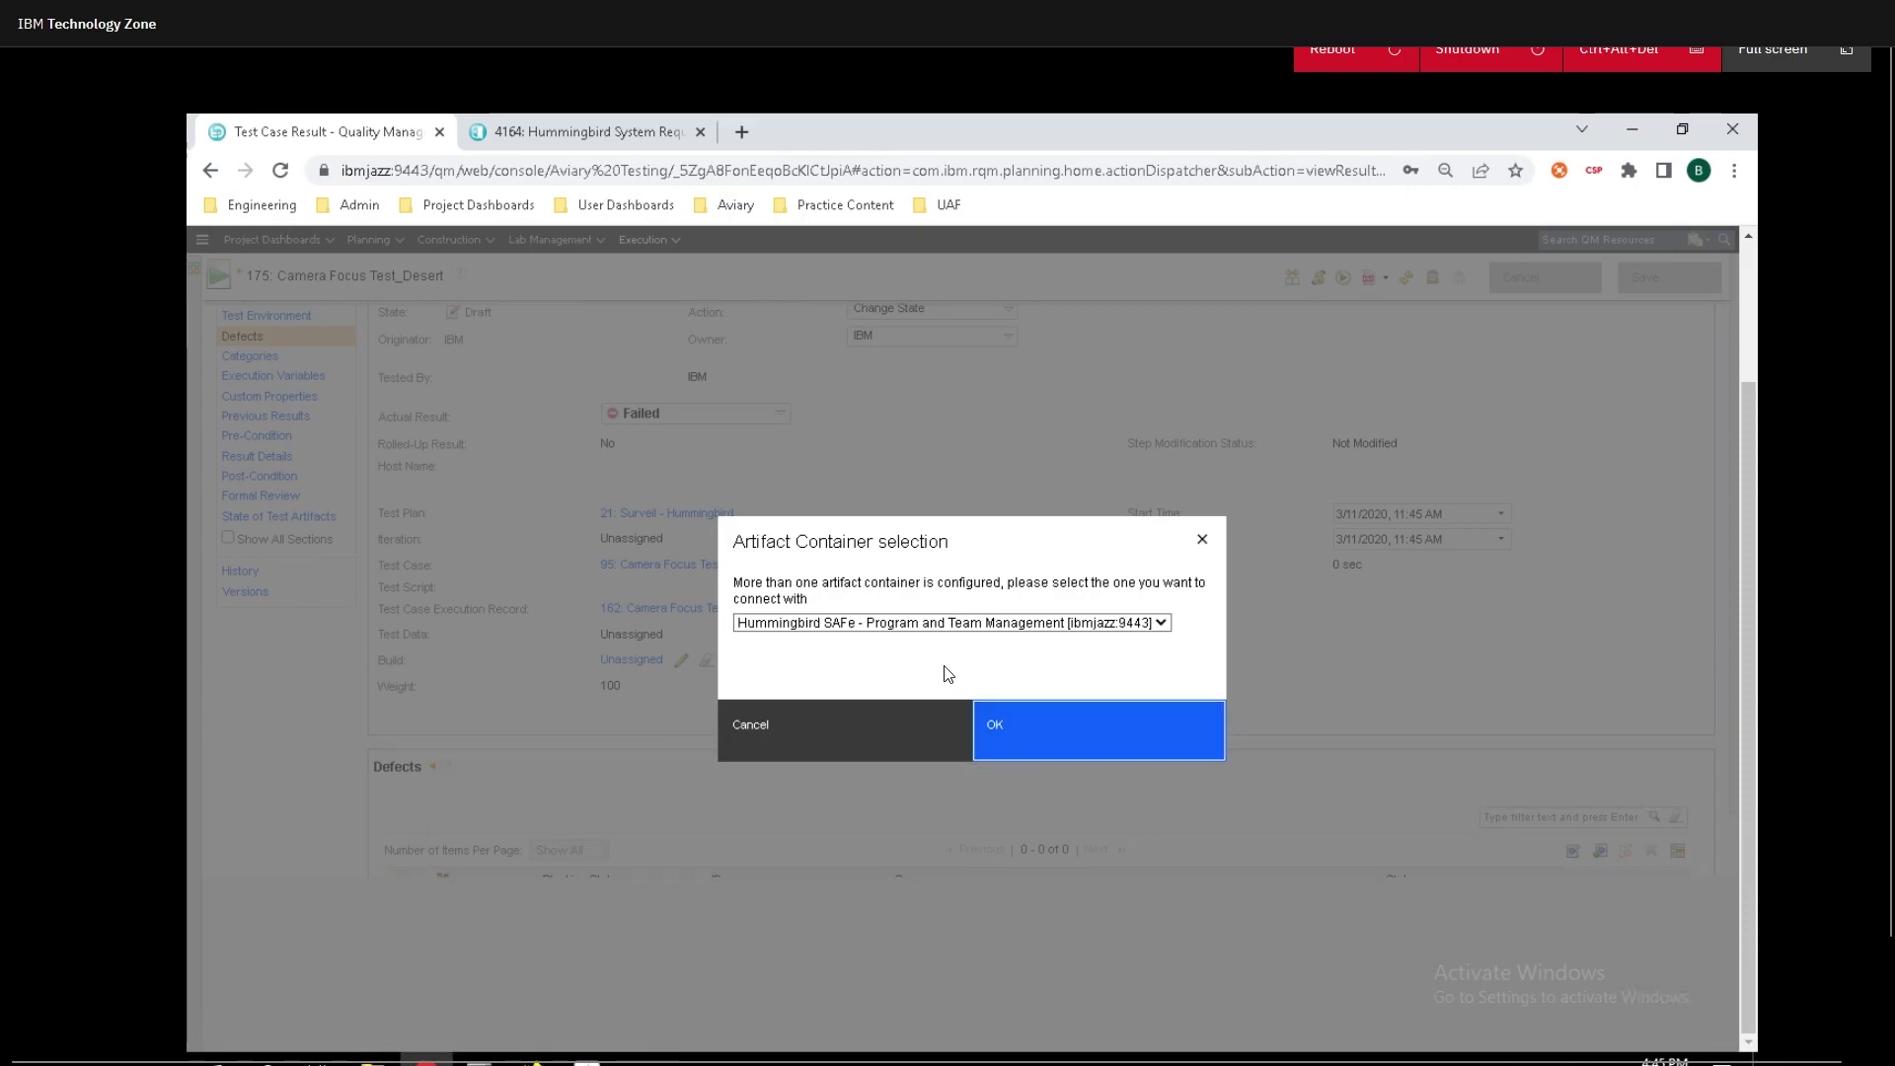
{"action": "left_click", "coordinate": [1013, 622]}
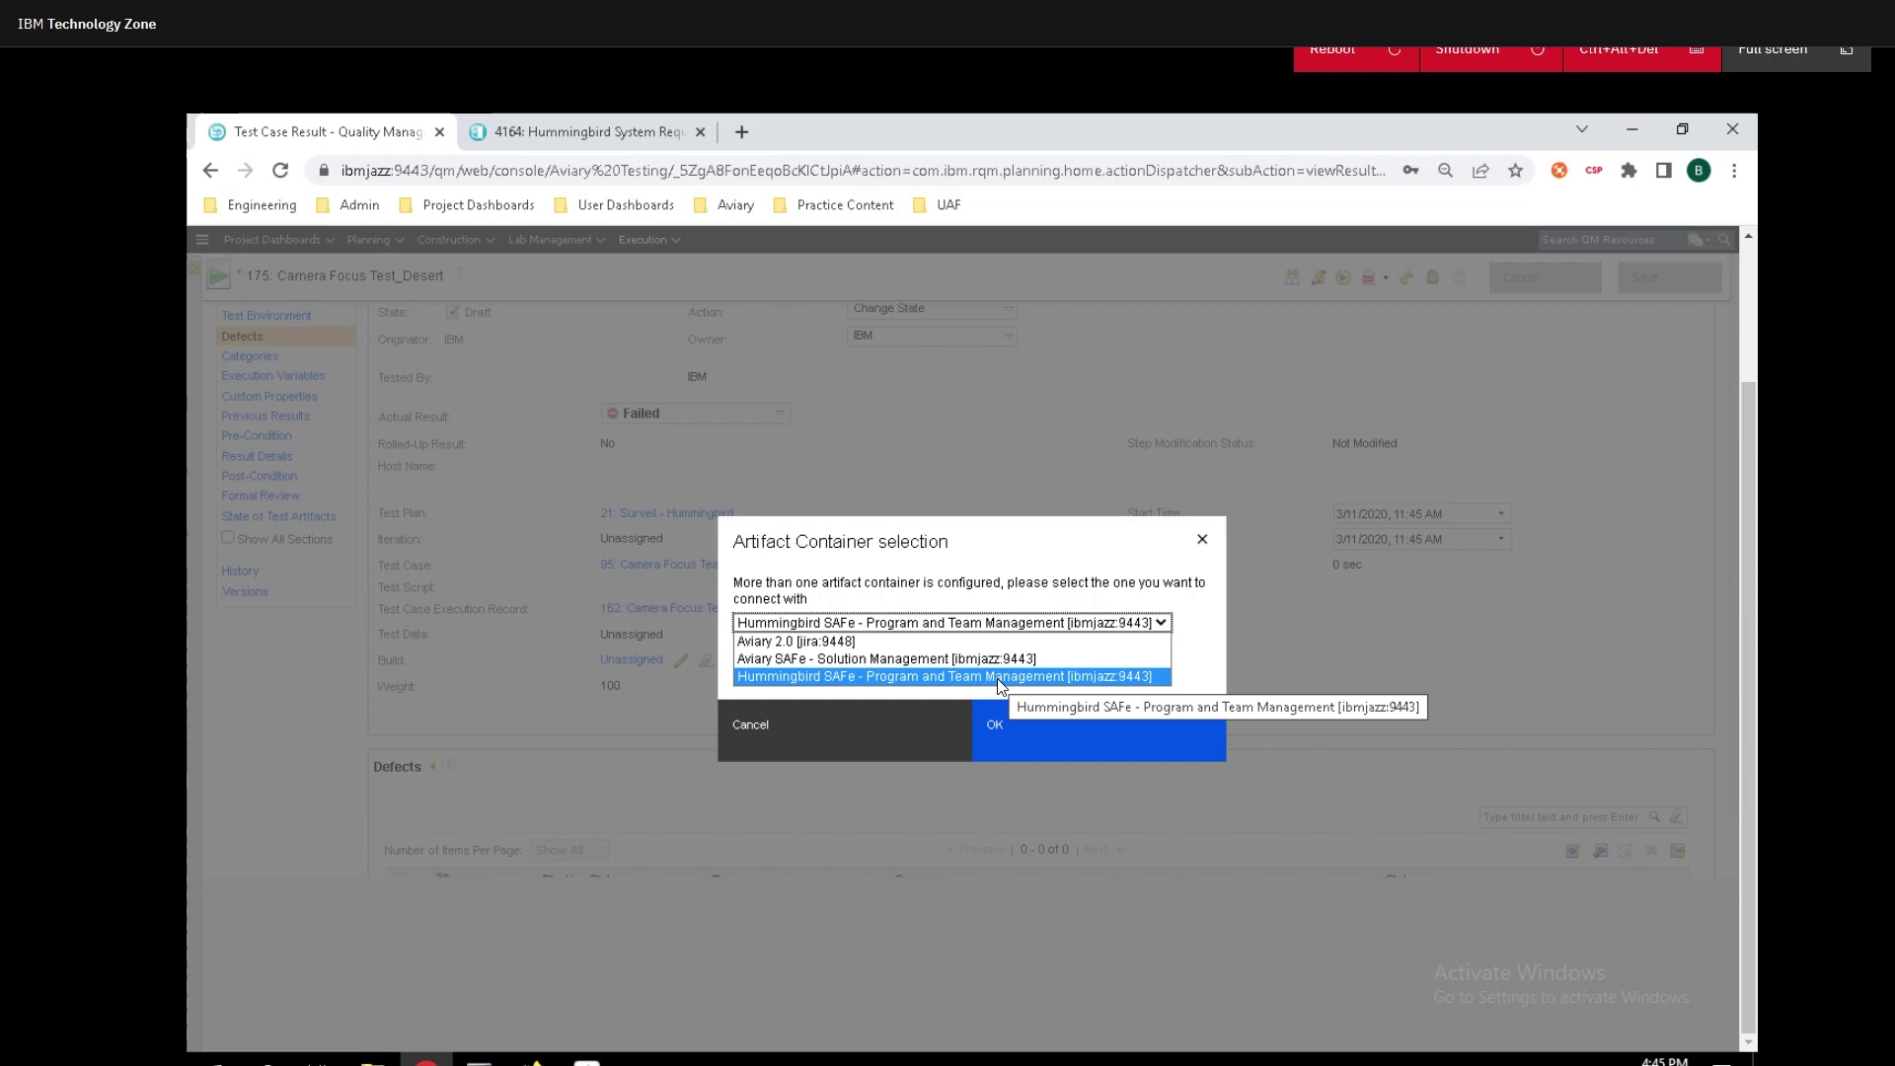
{"action": "left_click", "coordinate": [999, 678]}
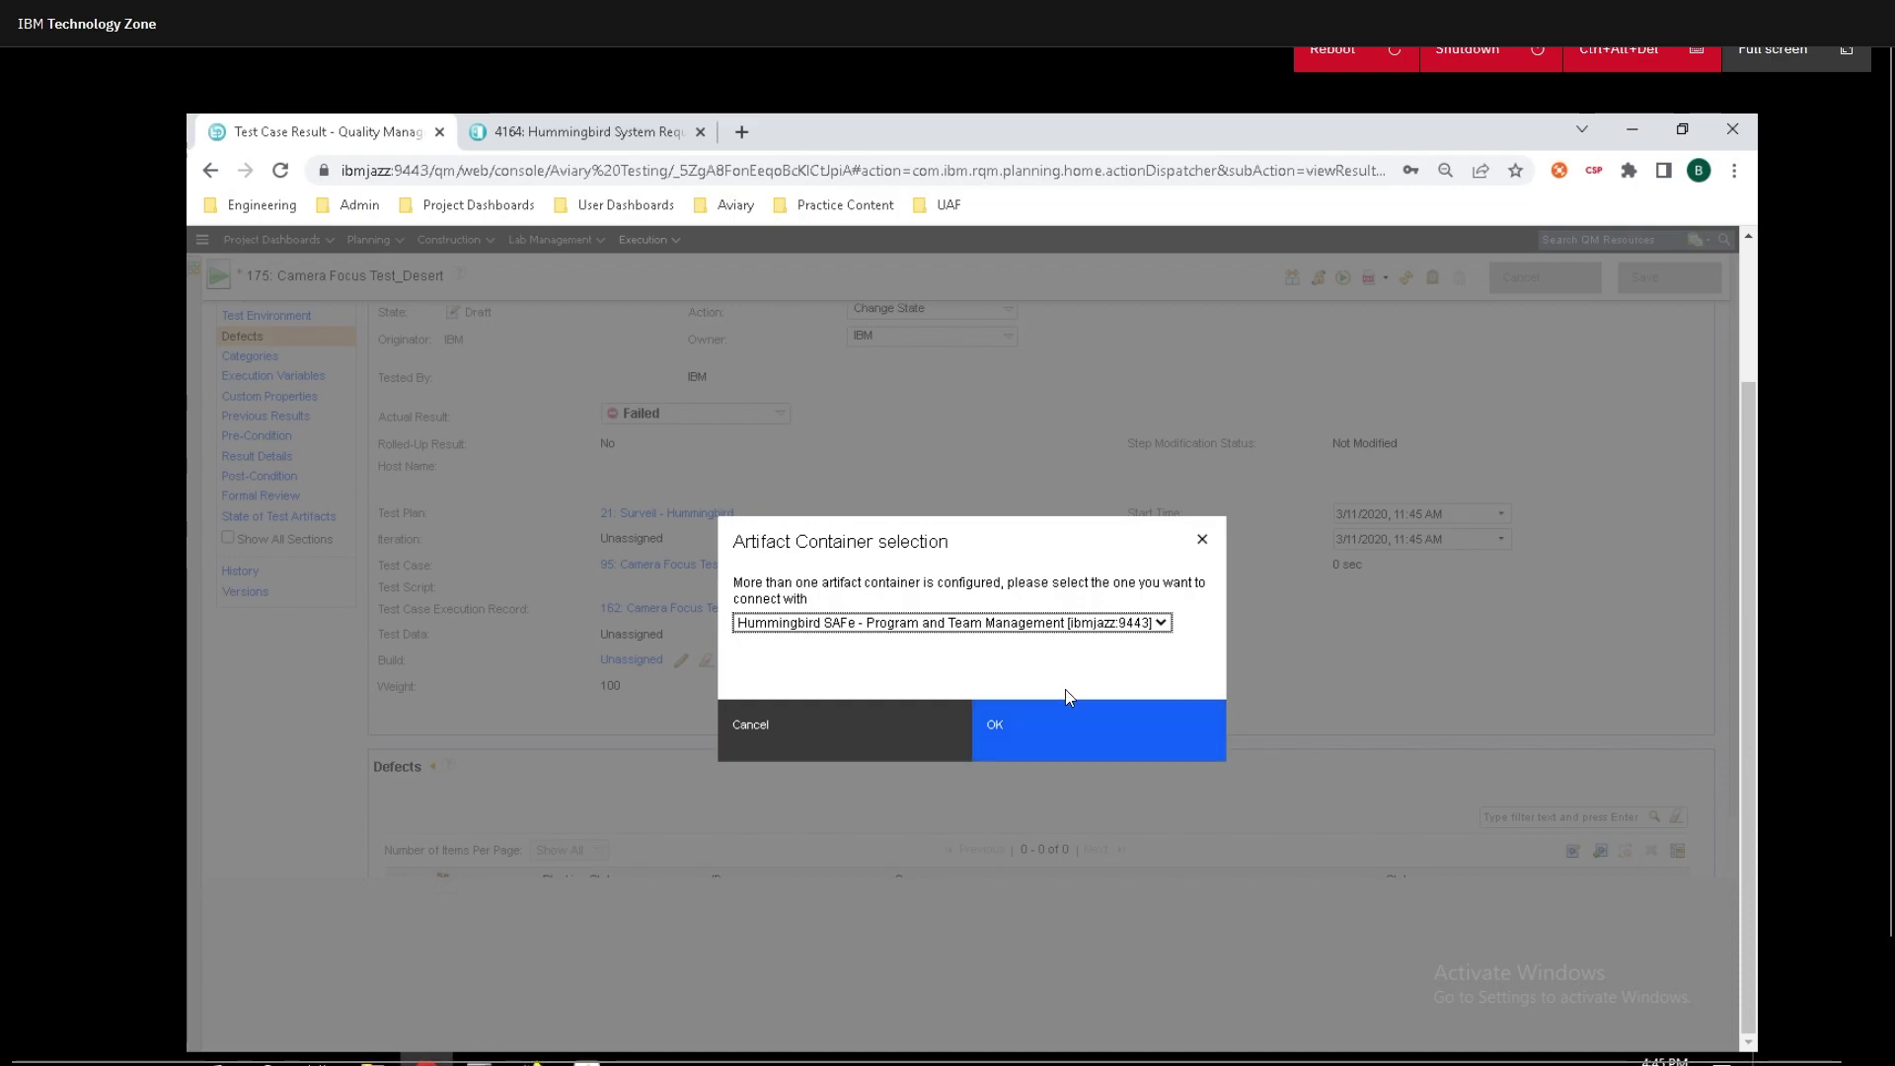
Confirm the container and keep the work item type Defect, filed against Surveillance.
{"action": "left_click", "coordinate": [1055, 749]}
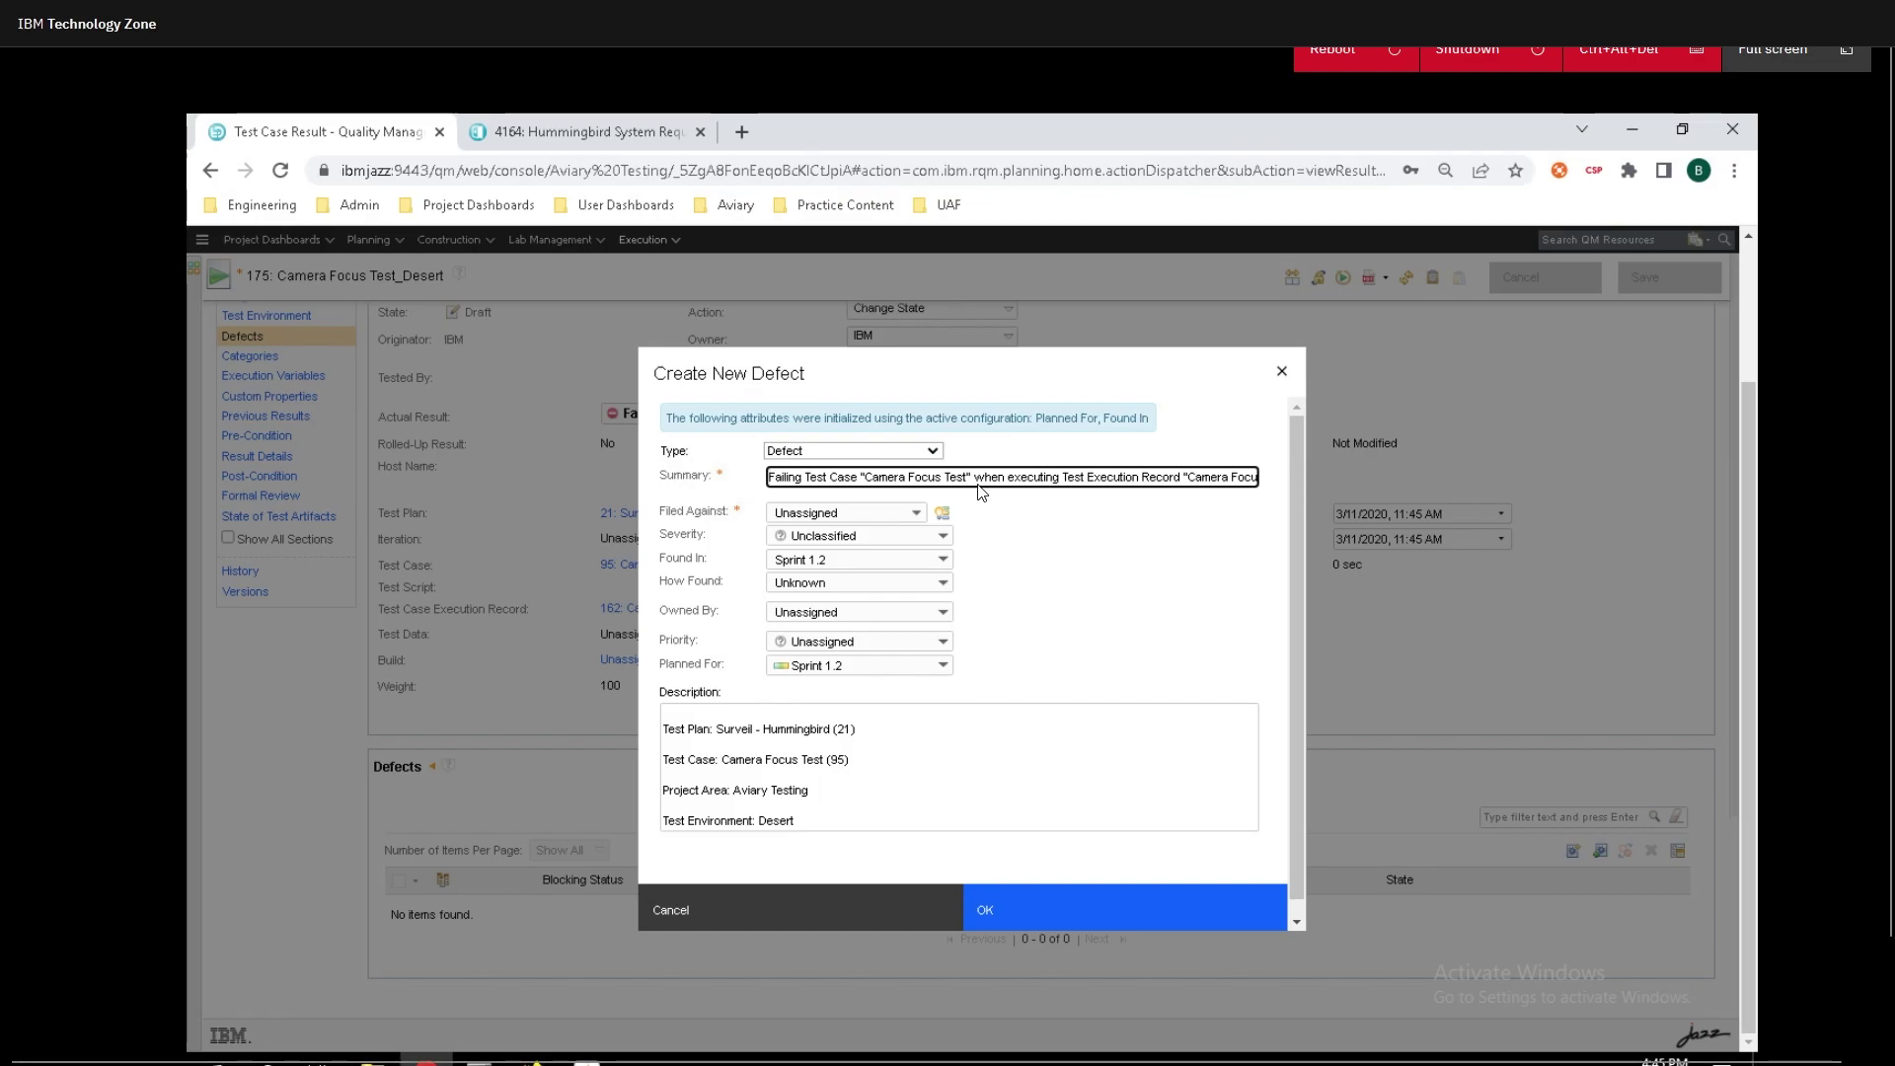
{"action": "left_click", "coordinate": [842, 452]}
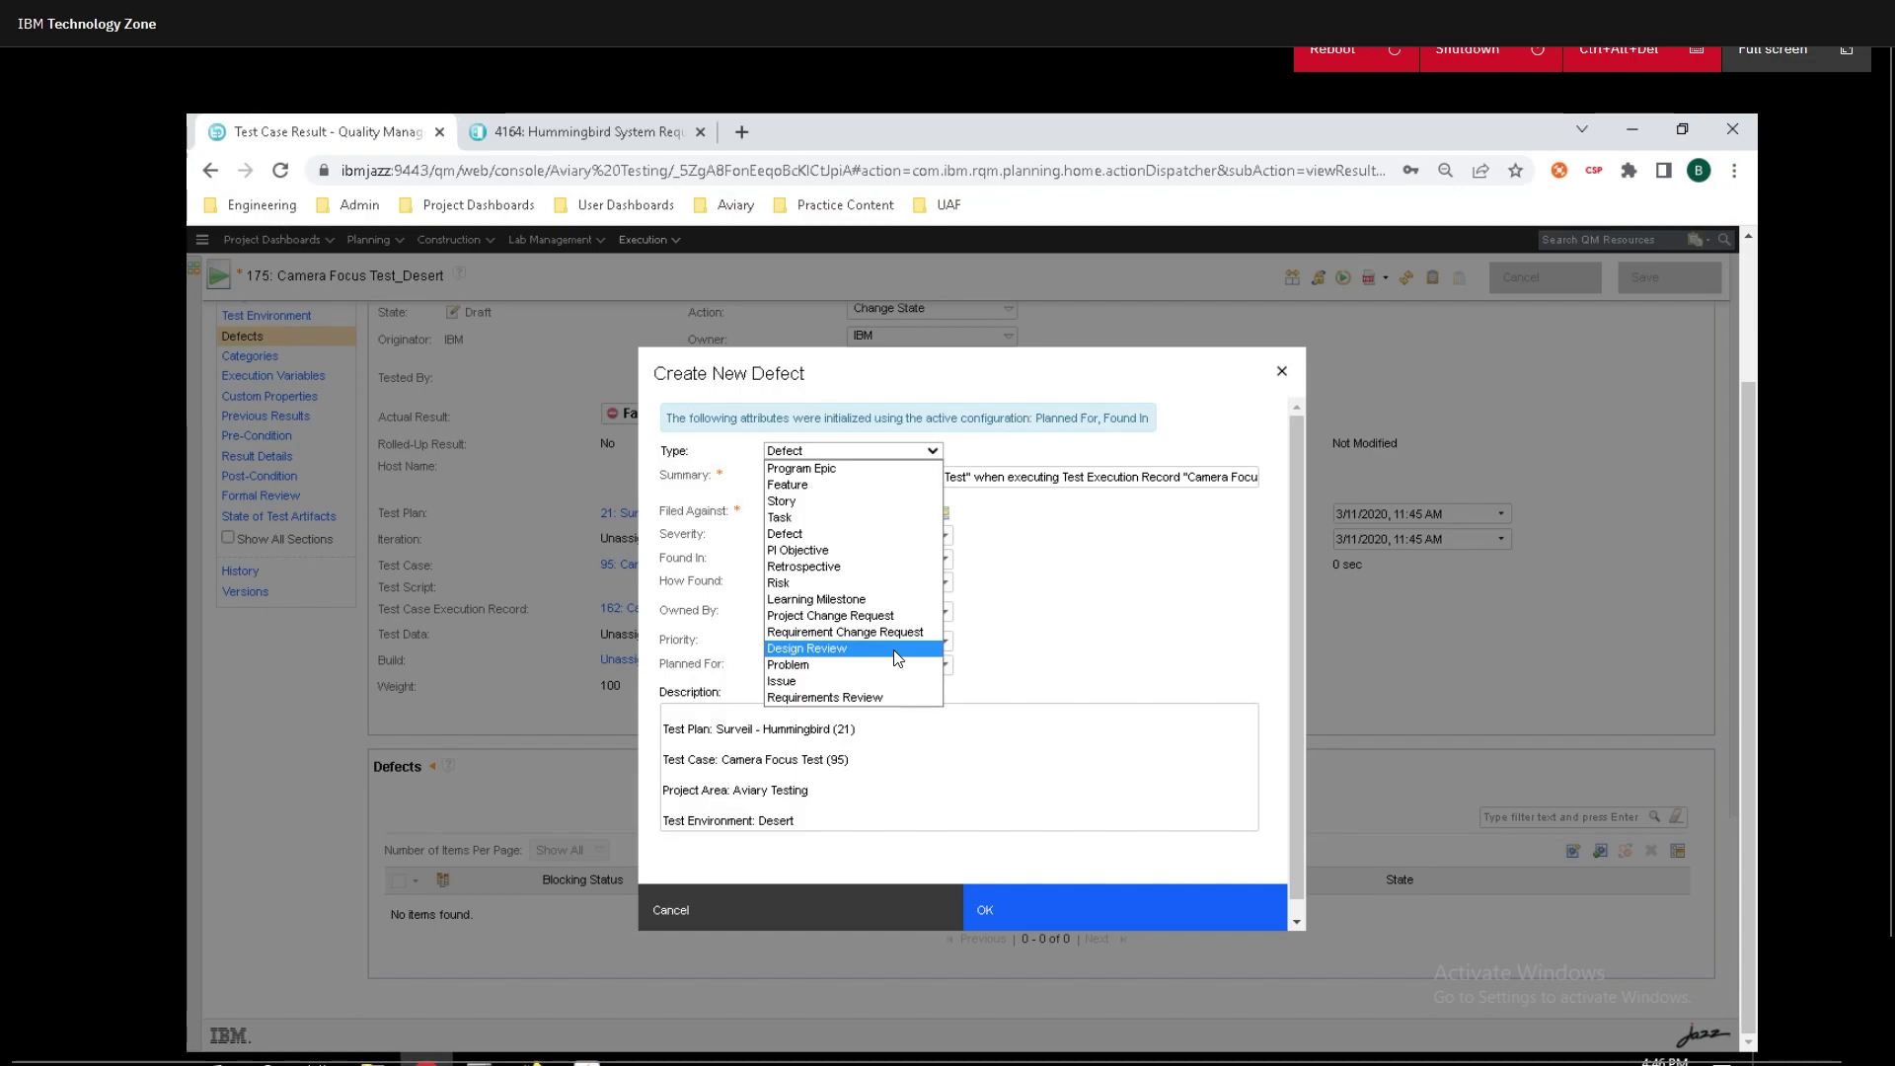
{"action": "left_click", "coordinate": [1089, 603]}
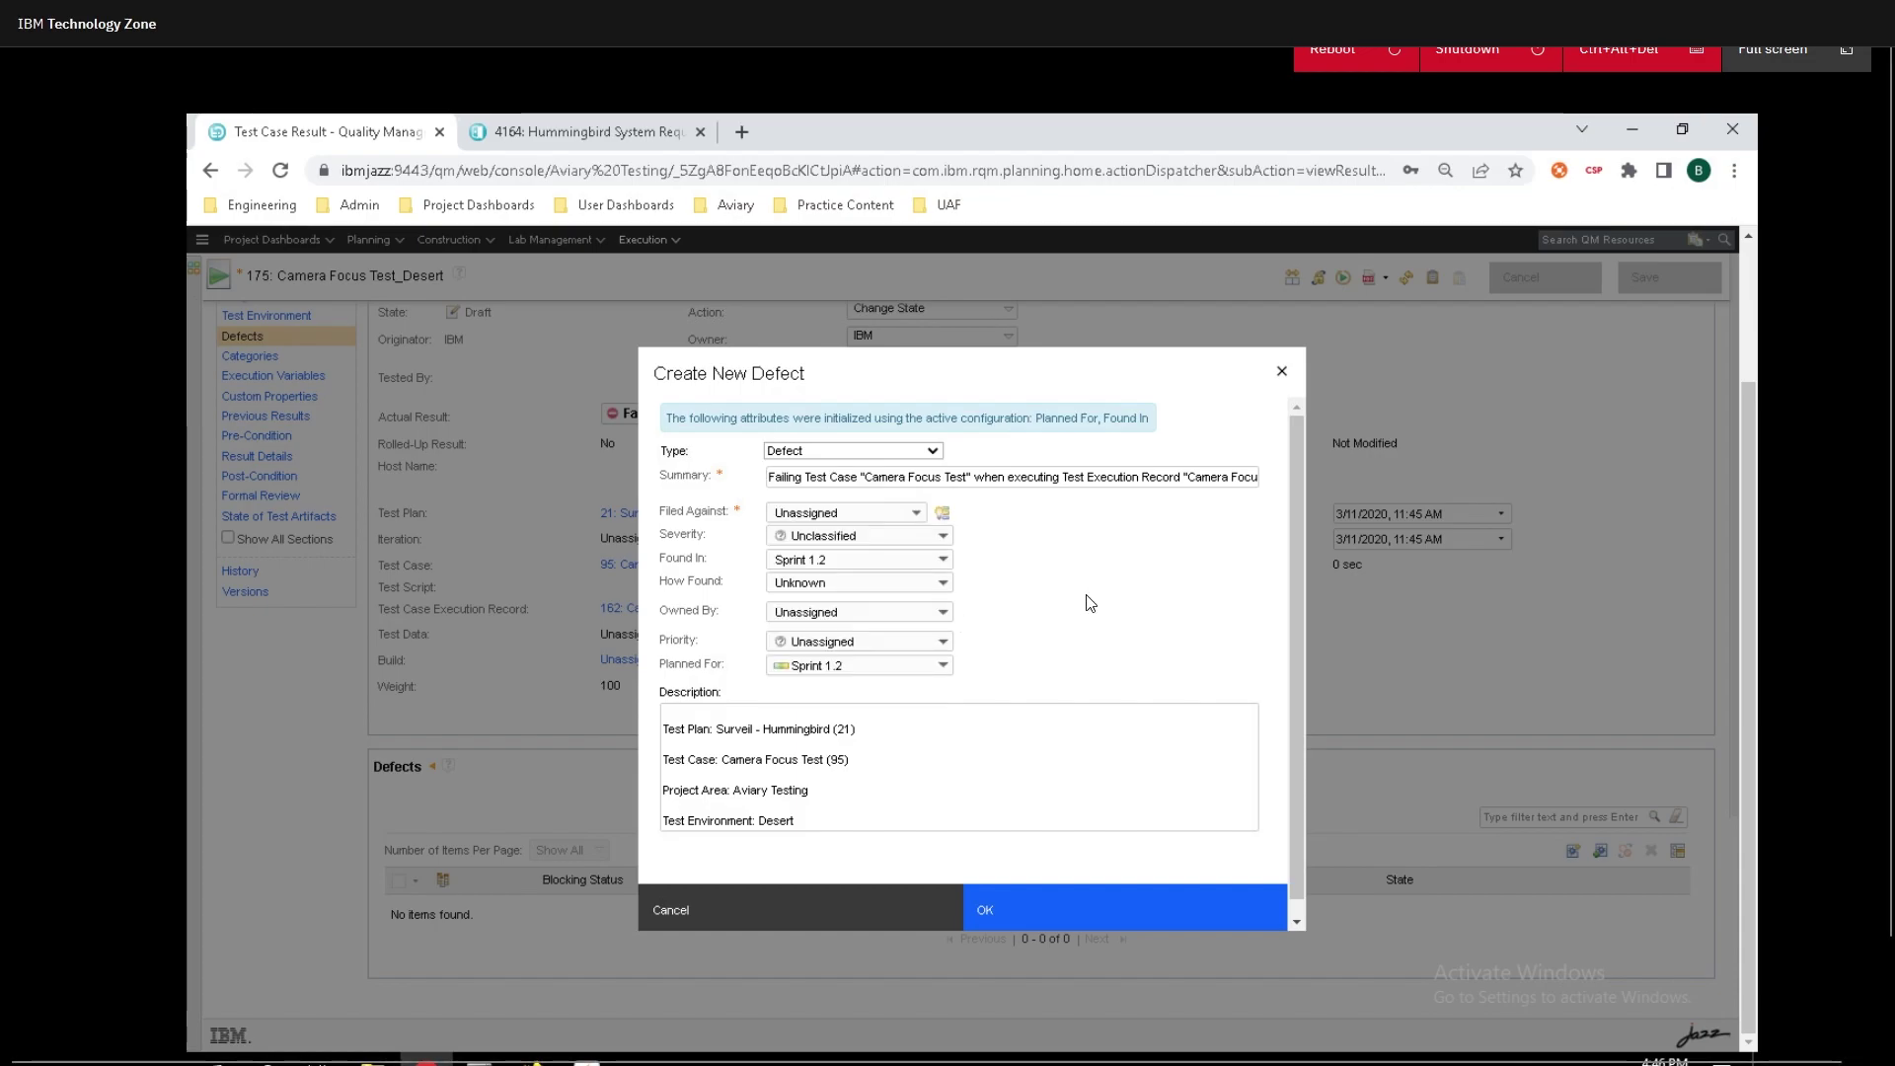
{"action": "left_click", "coordinate": [784, 515]}
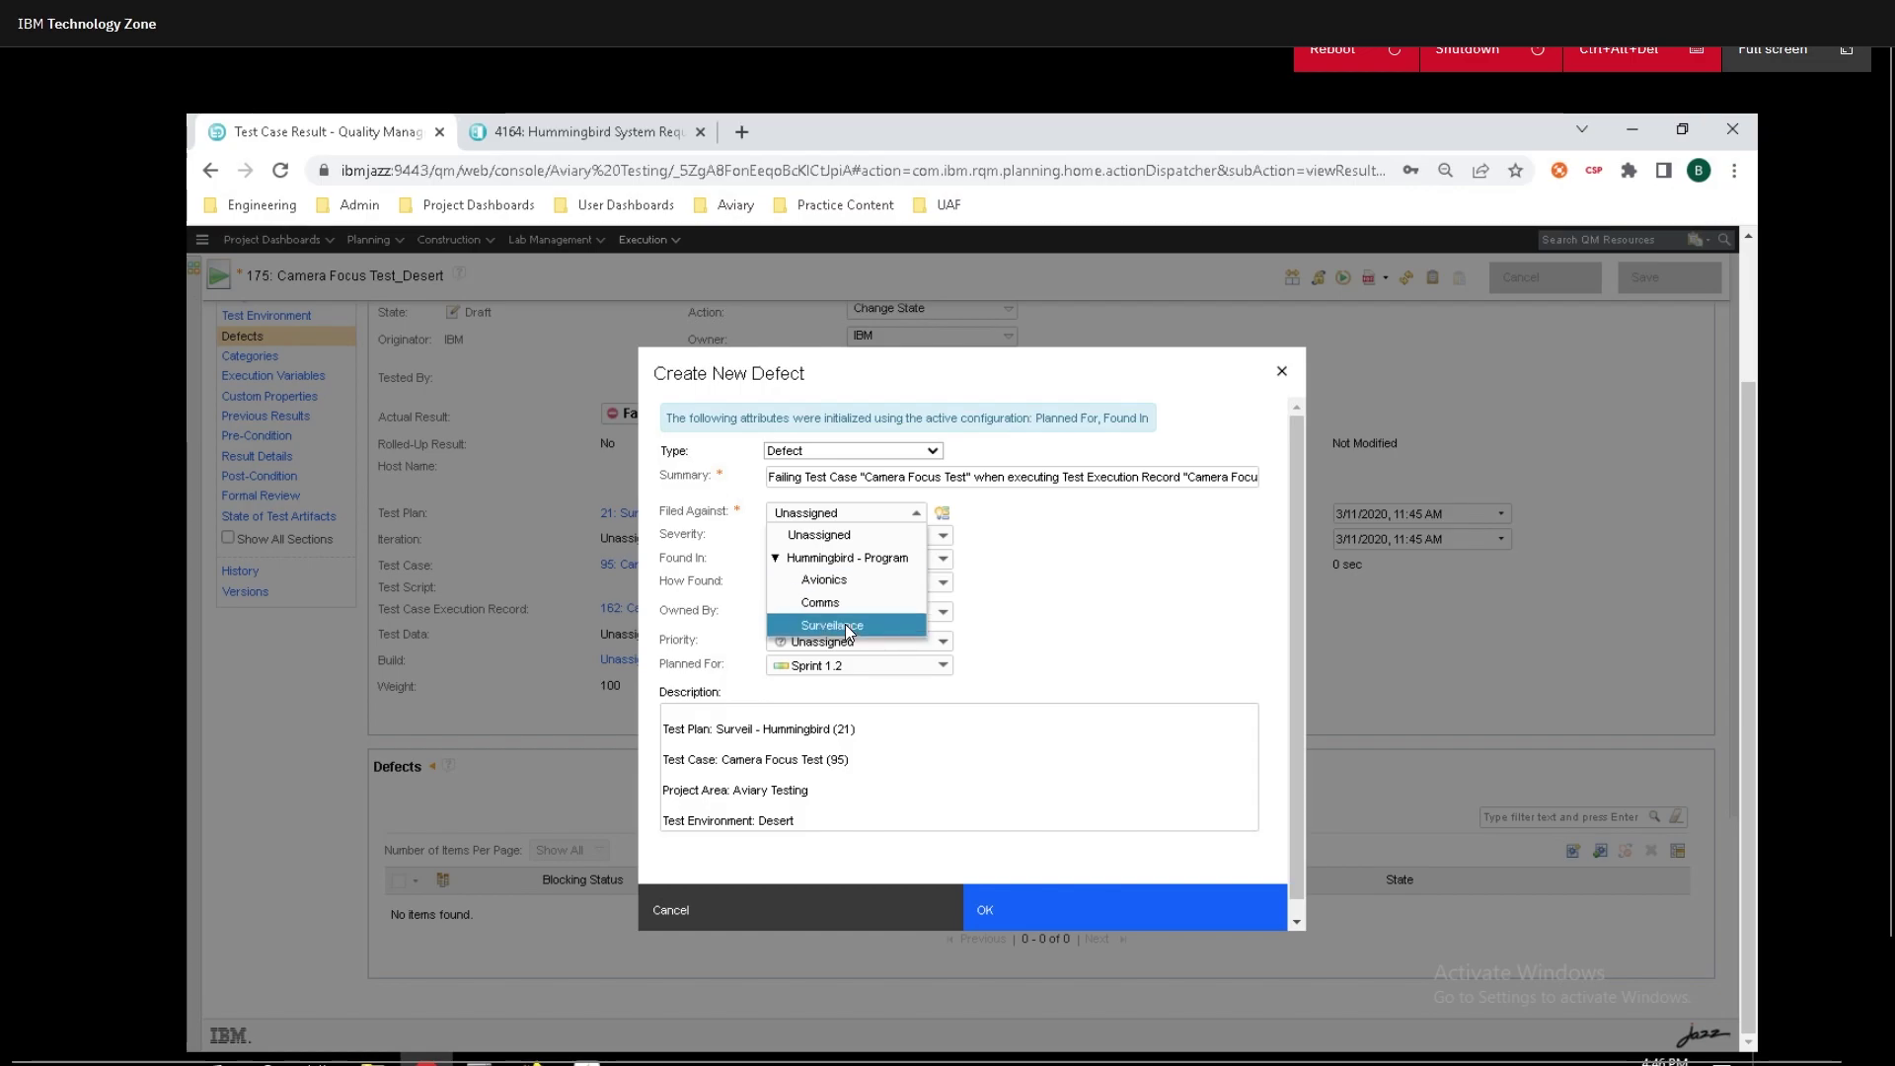
{"action": "left_click", "coordinate": [845, 624]}
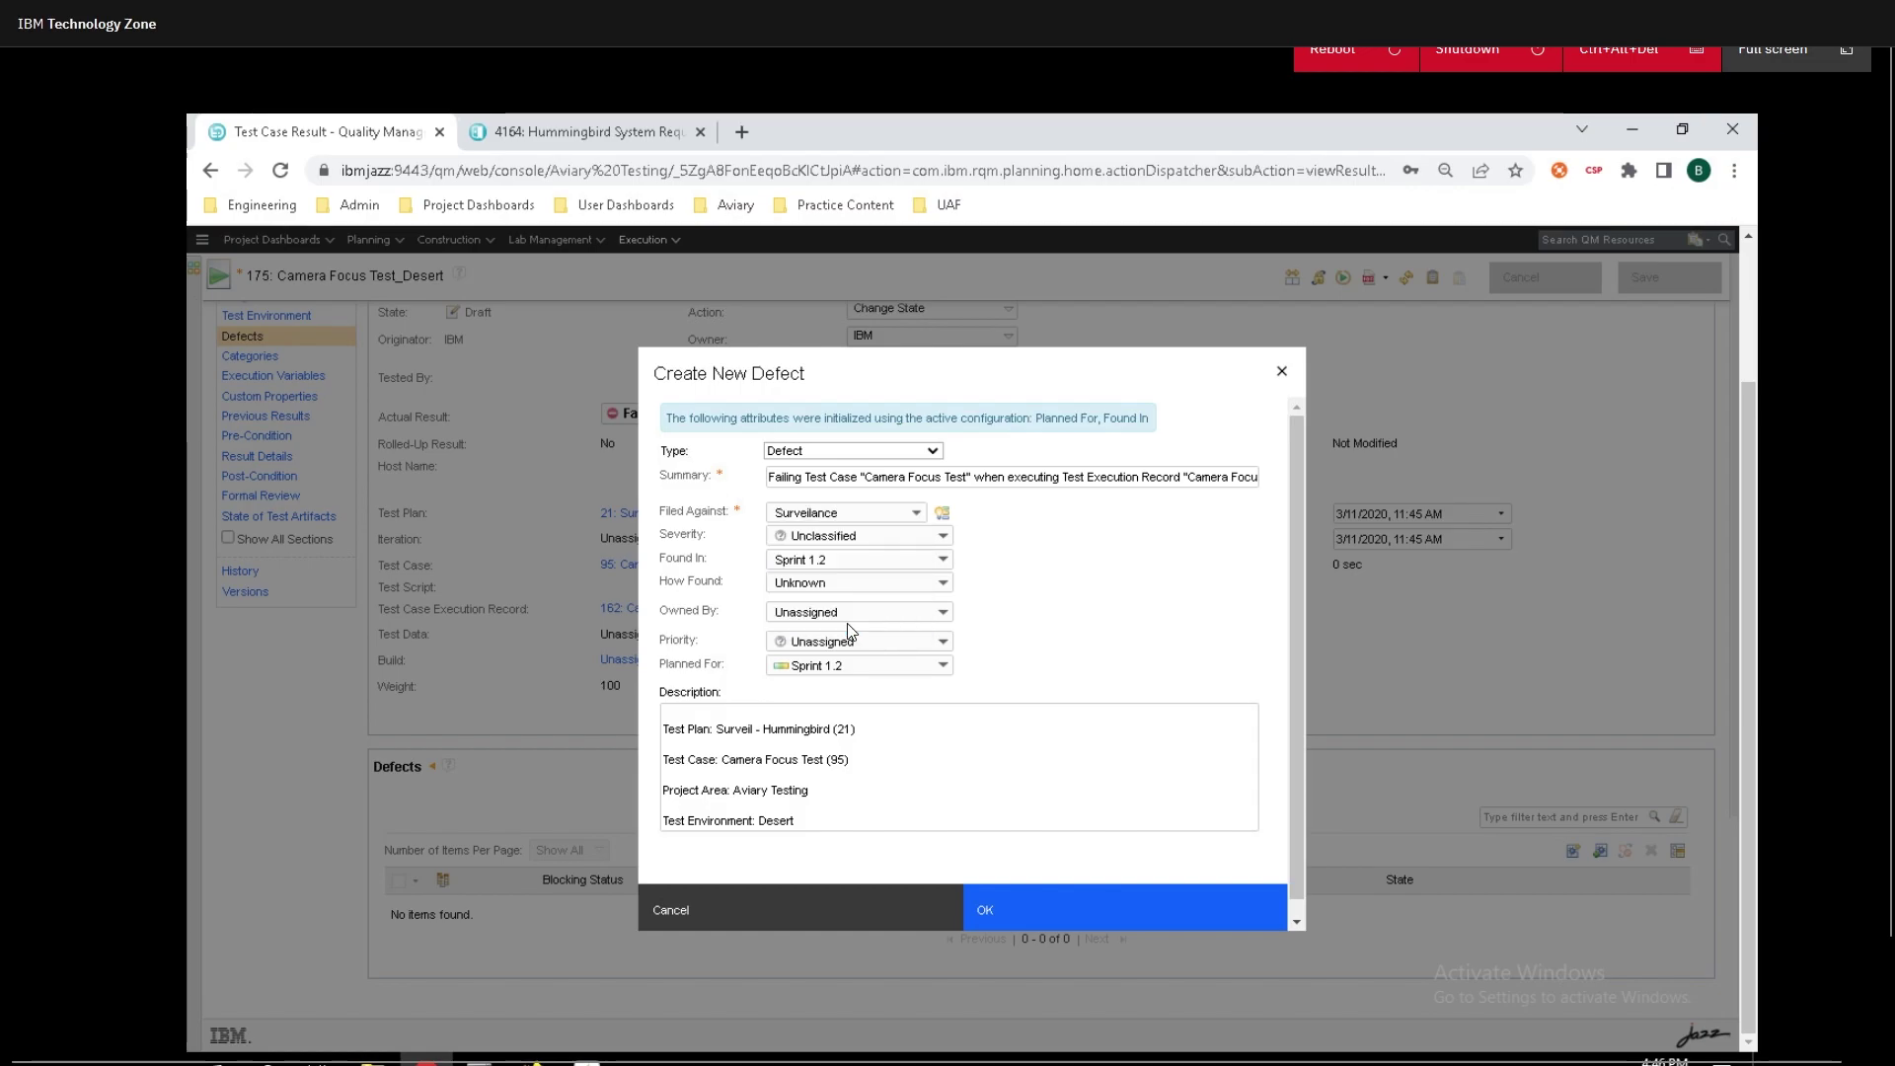
Set severity to Critical, Found In to Sprint 1.2 and How Found to Test.
{"action": "left_click", "coordinate": [812, 534]}
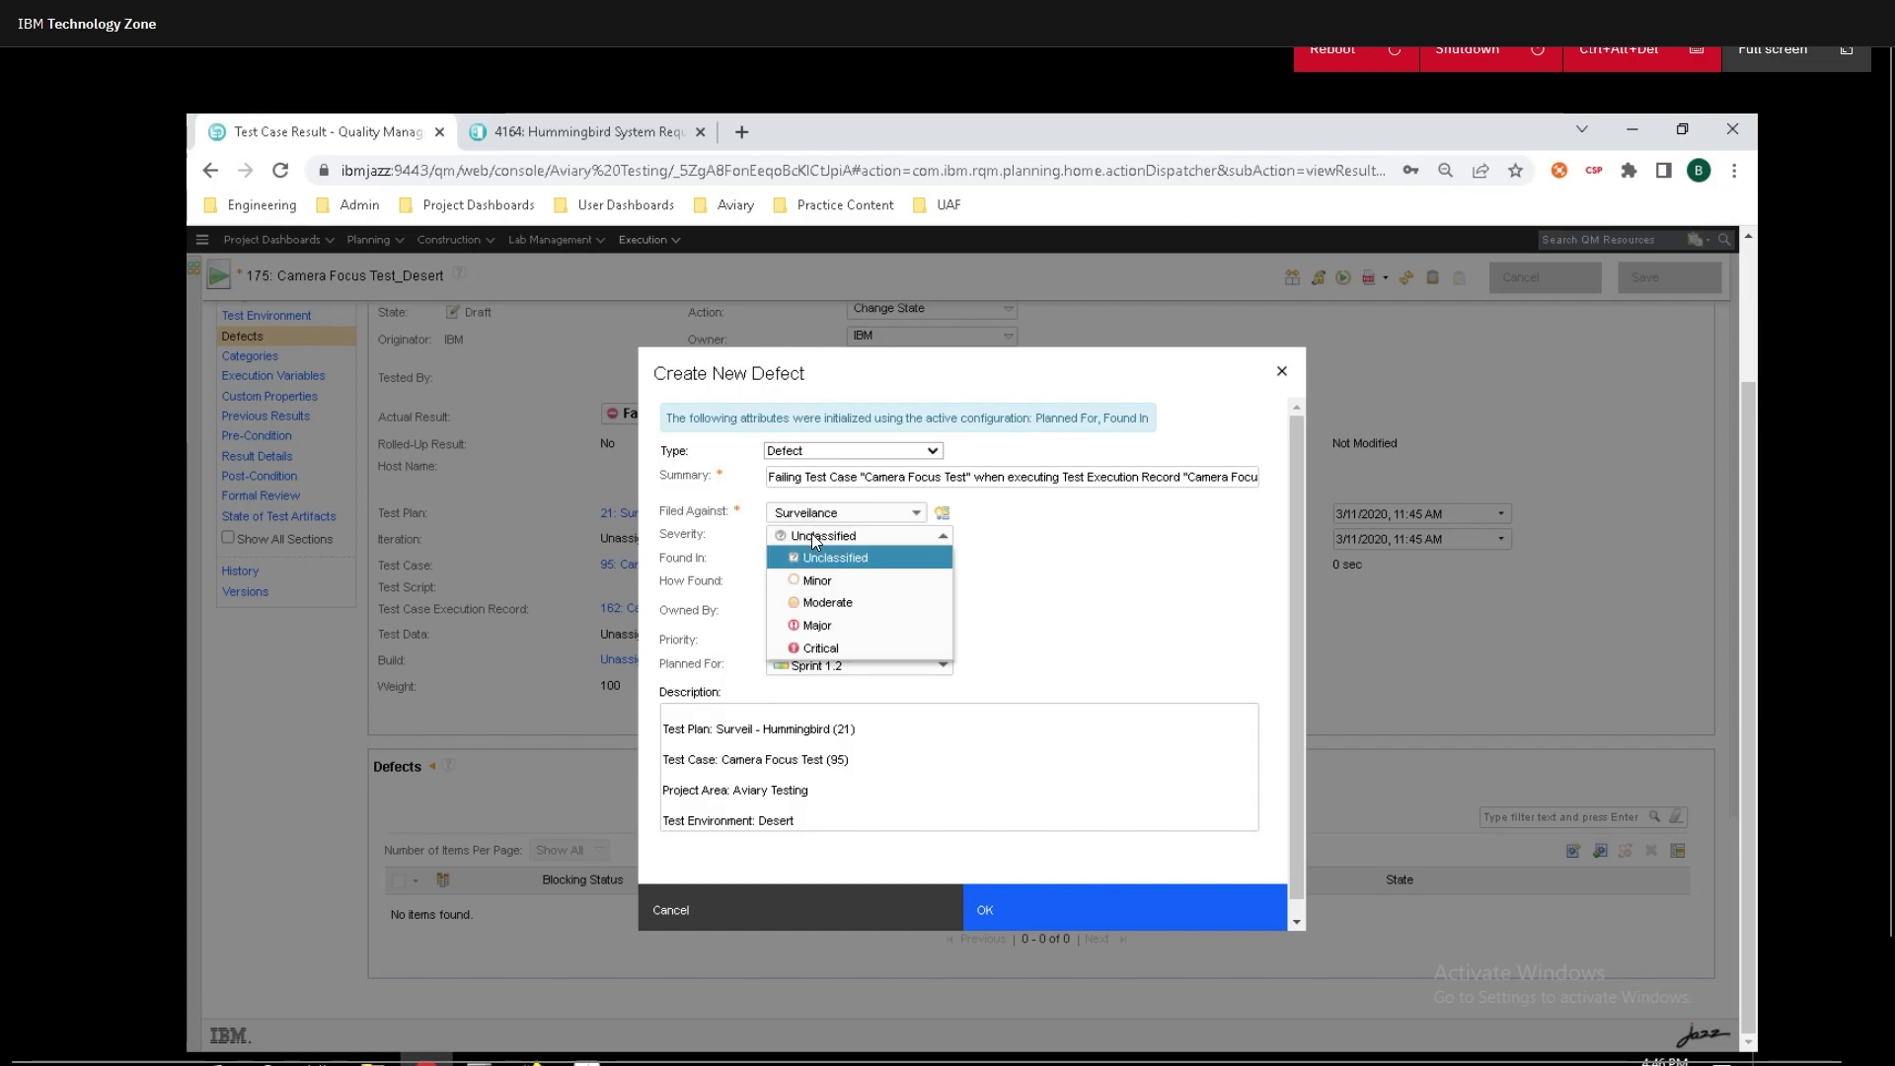
{"action": "left_click", "coordinate": [833, 644]}
{"action": "left_click", "coordinate": [863, 563]}
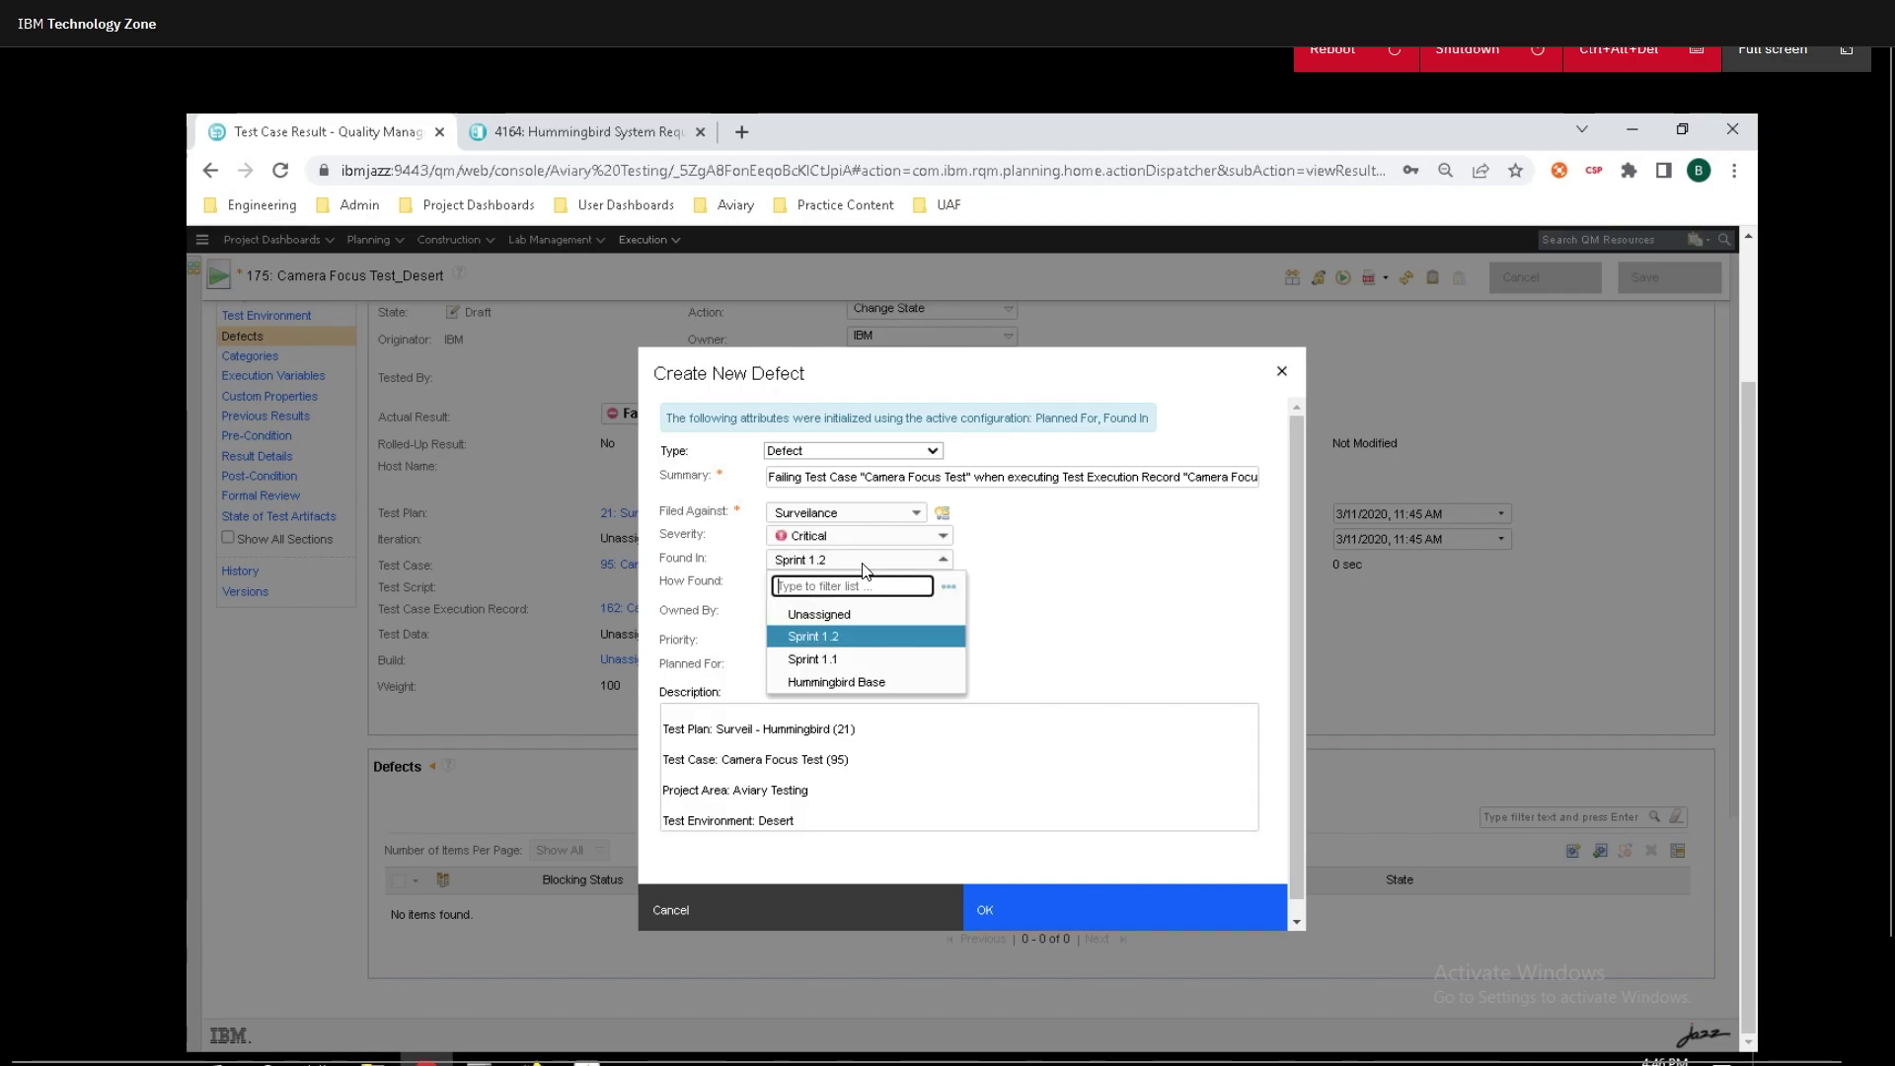
{"action": "left_click", "coordinate": [939, 563]}
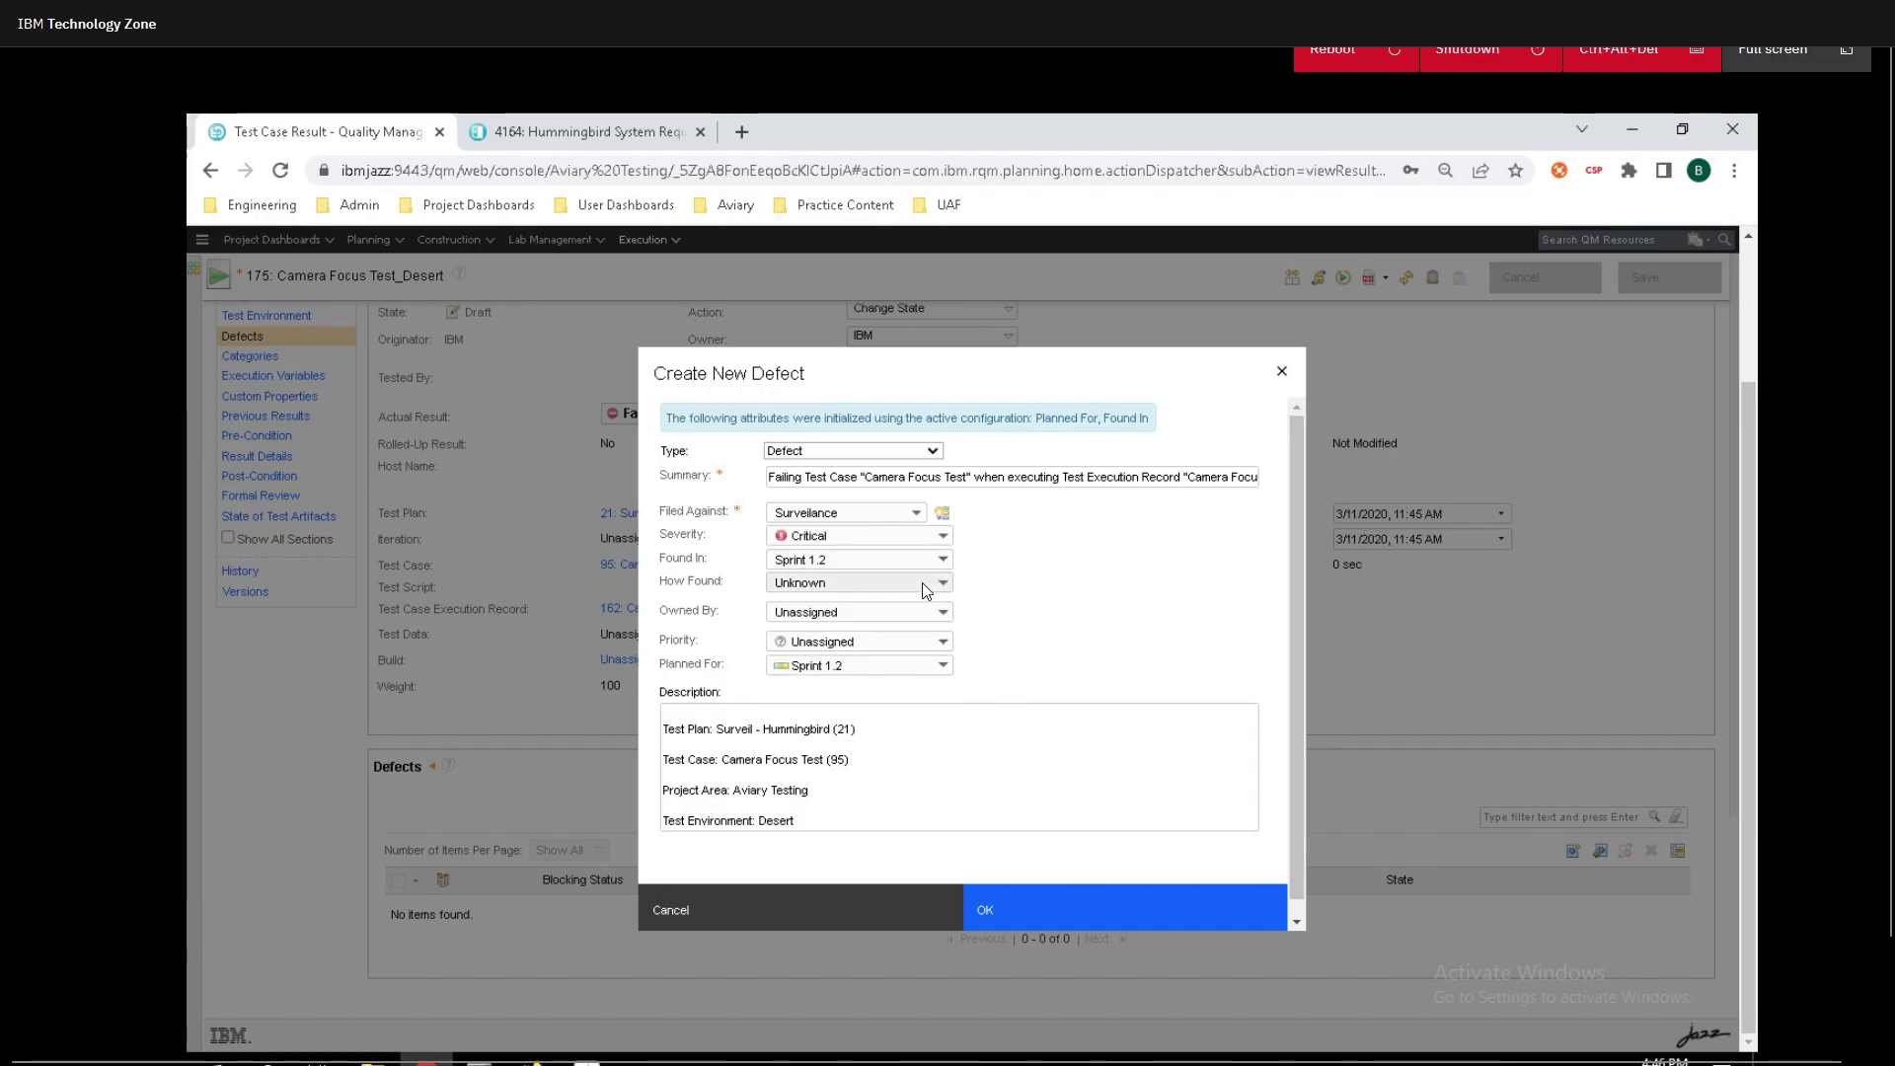
{"action": "left_click", "coordinate": [922, 582]}
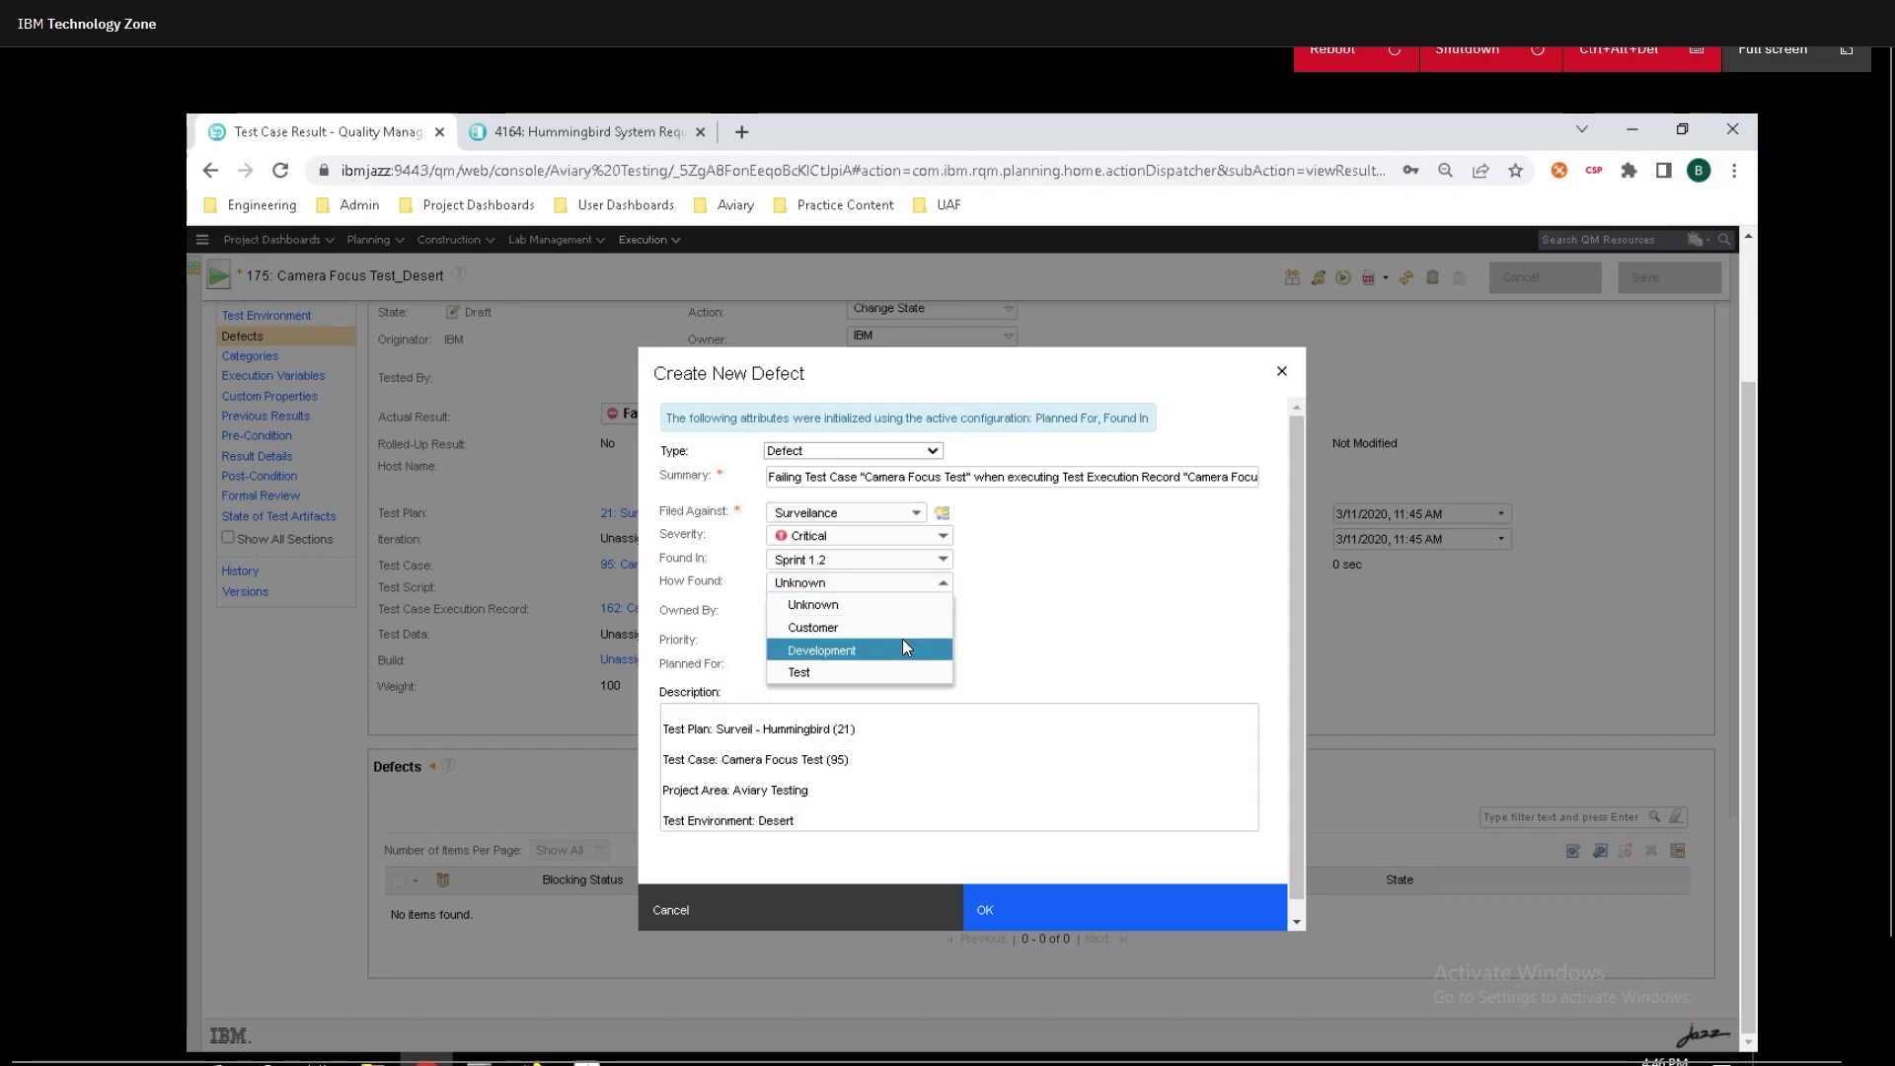
{"action": "left_click", "coordinate": [902, 672]}
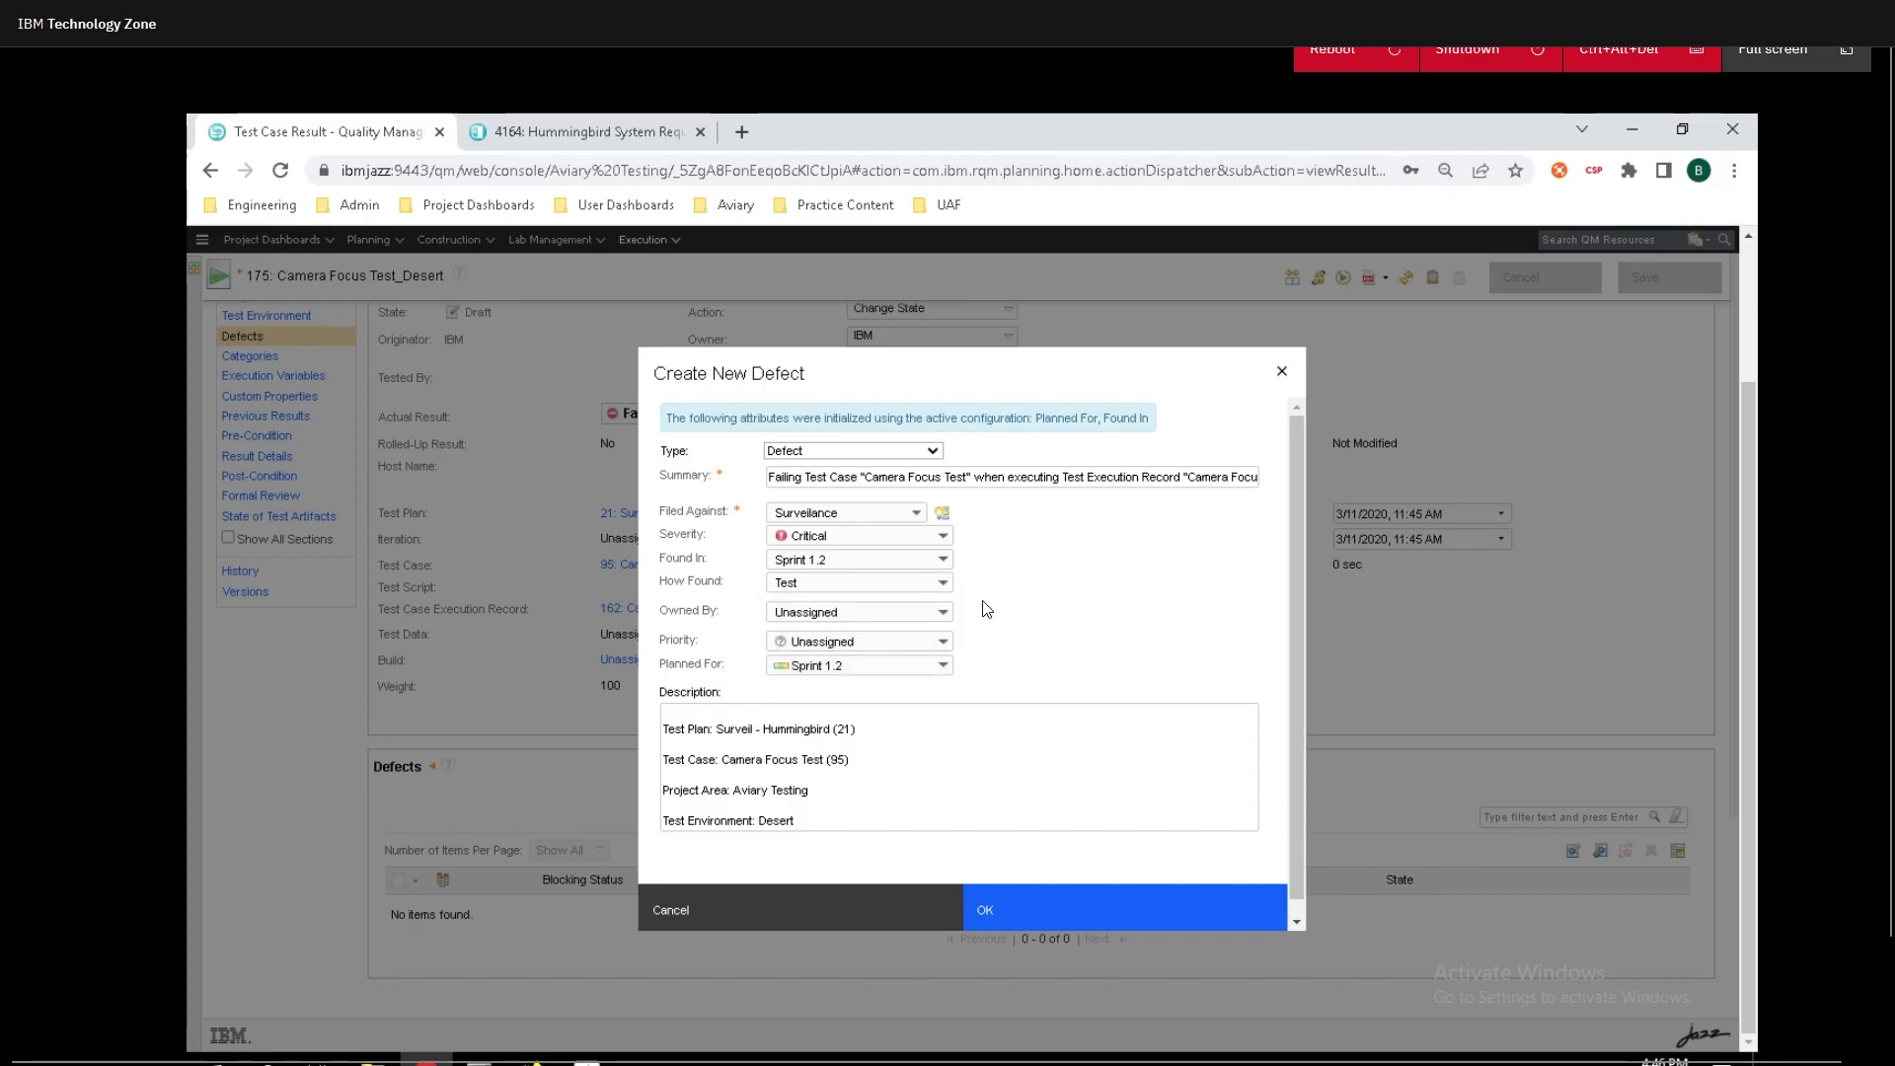
Assign a team member as owner, set priority High, keep Planned For at Sprint 1.2, and start the description.
{"action": "left_click", "coordinate": [931, 613]}
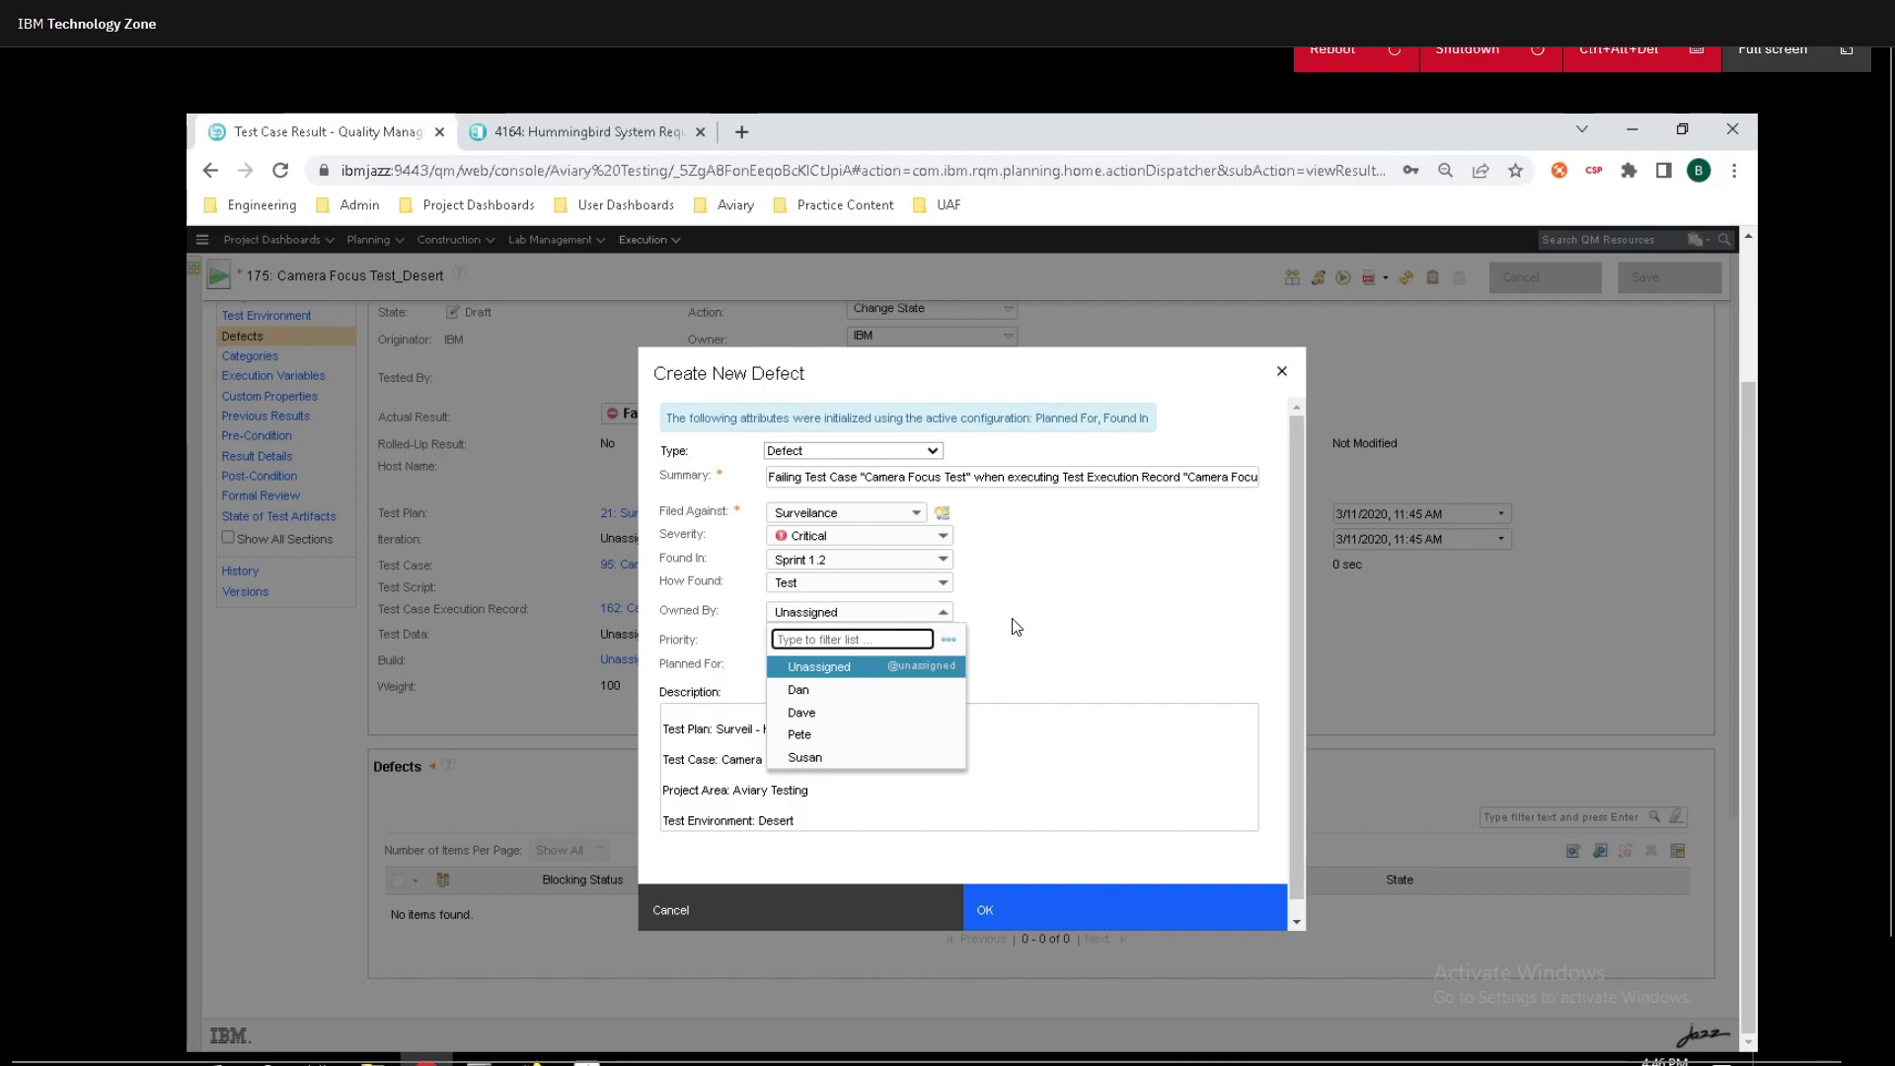
{"action": "left_click", "coordinate": [875, 730]}
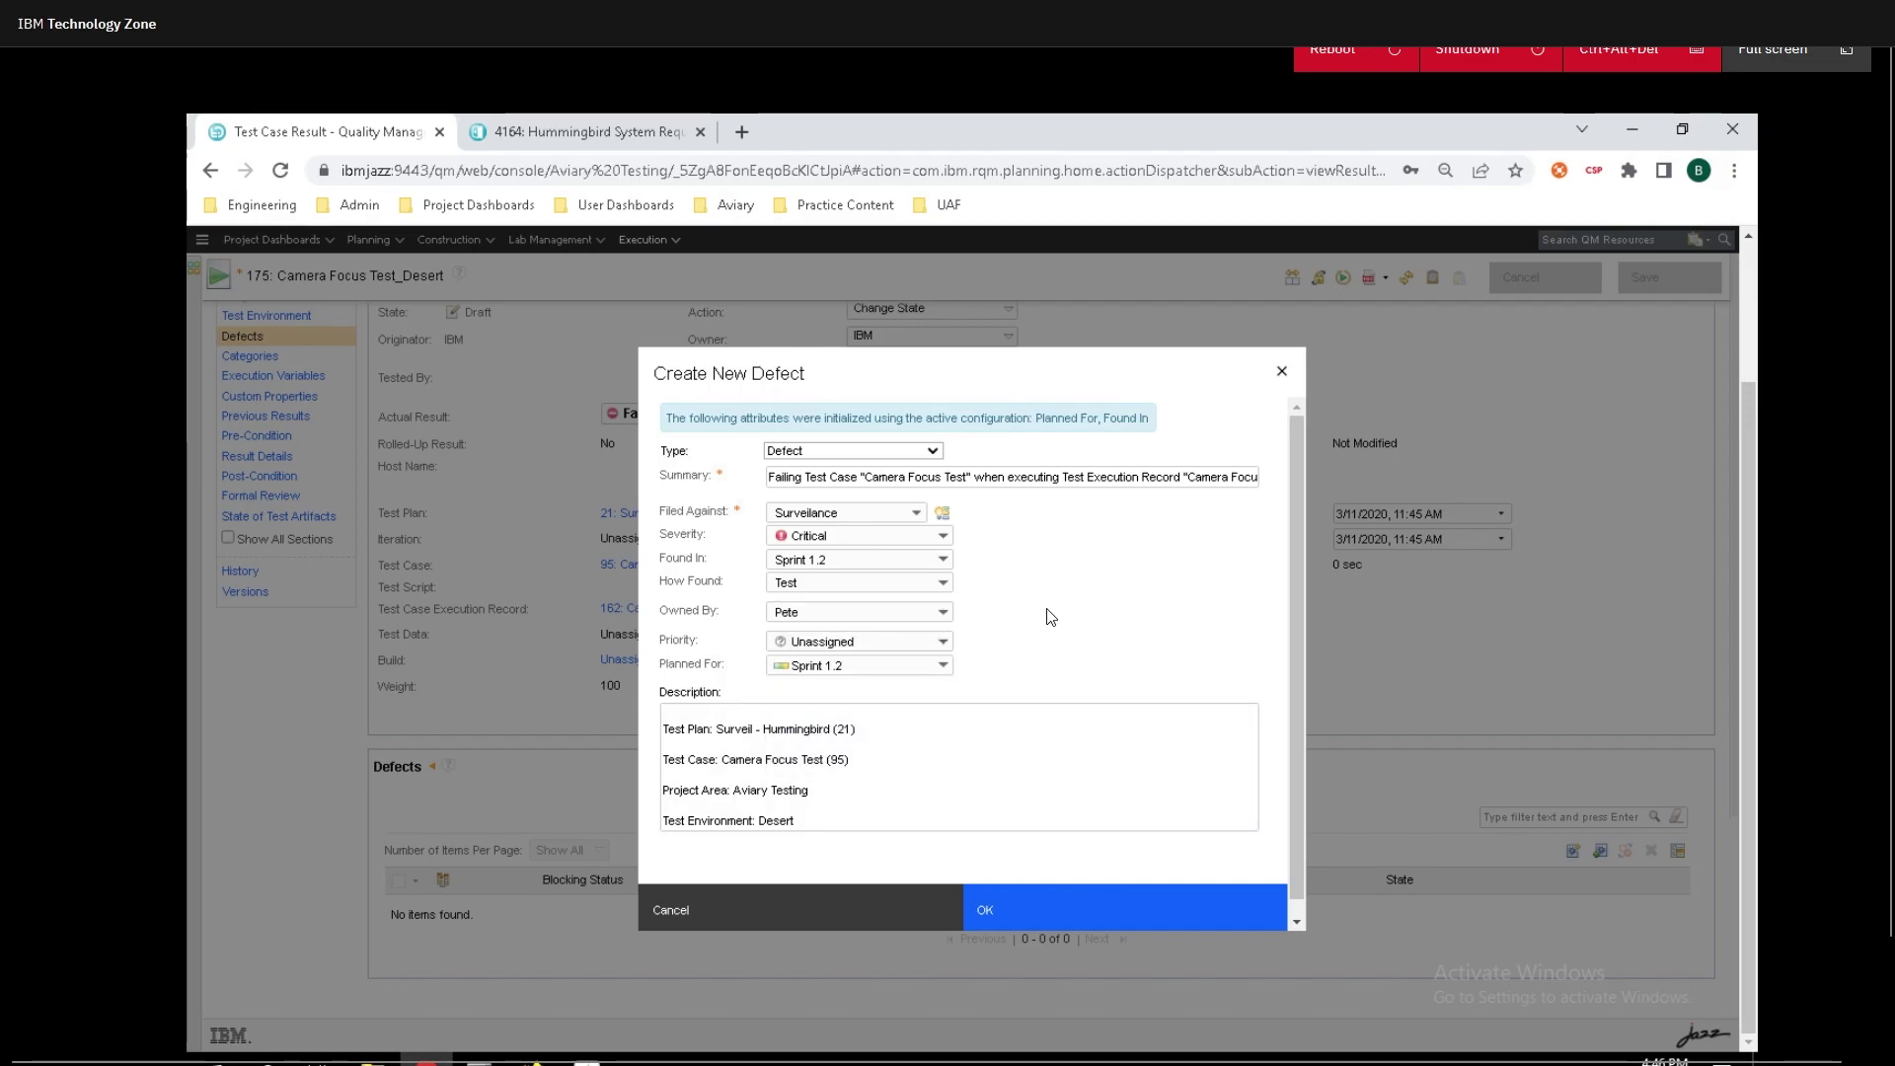
{"action": "left_click", "coordinate": [918, 644]}
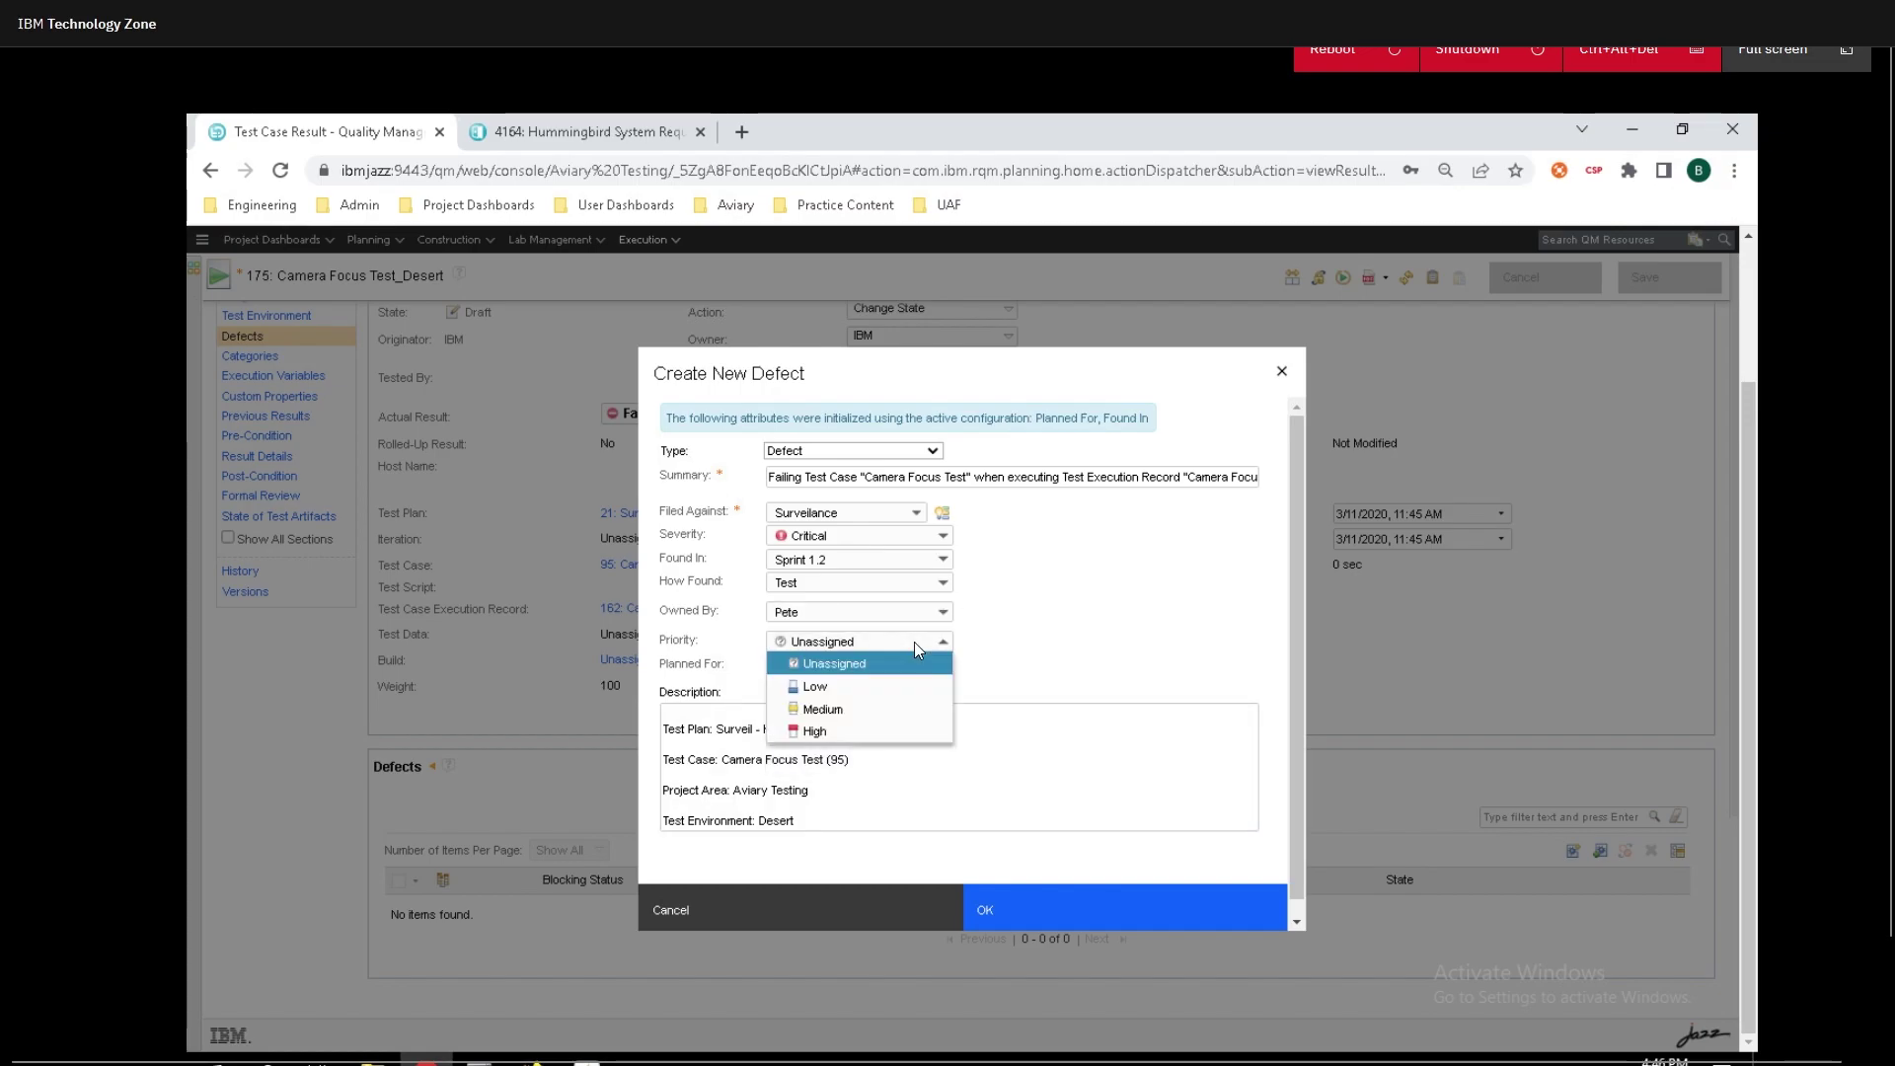
{"action": "left_click", "coordinate": [906, 732]}
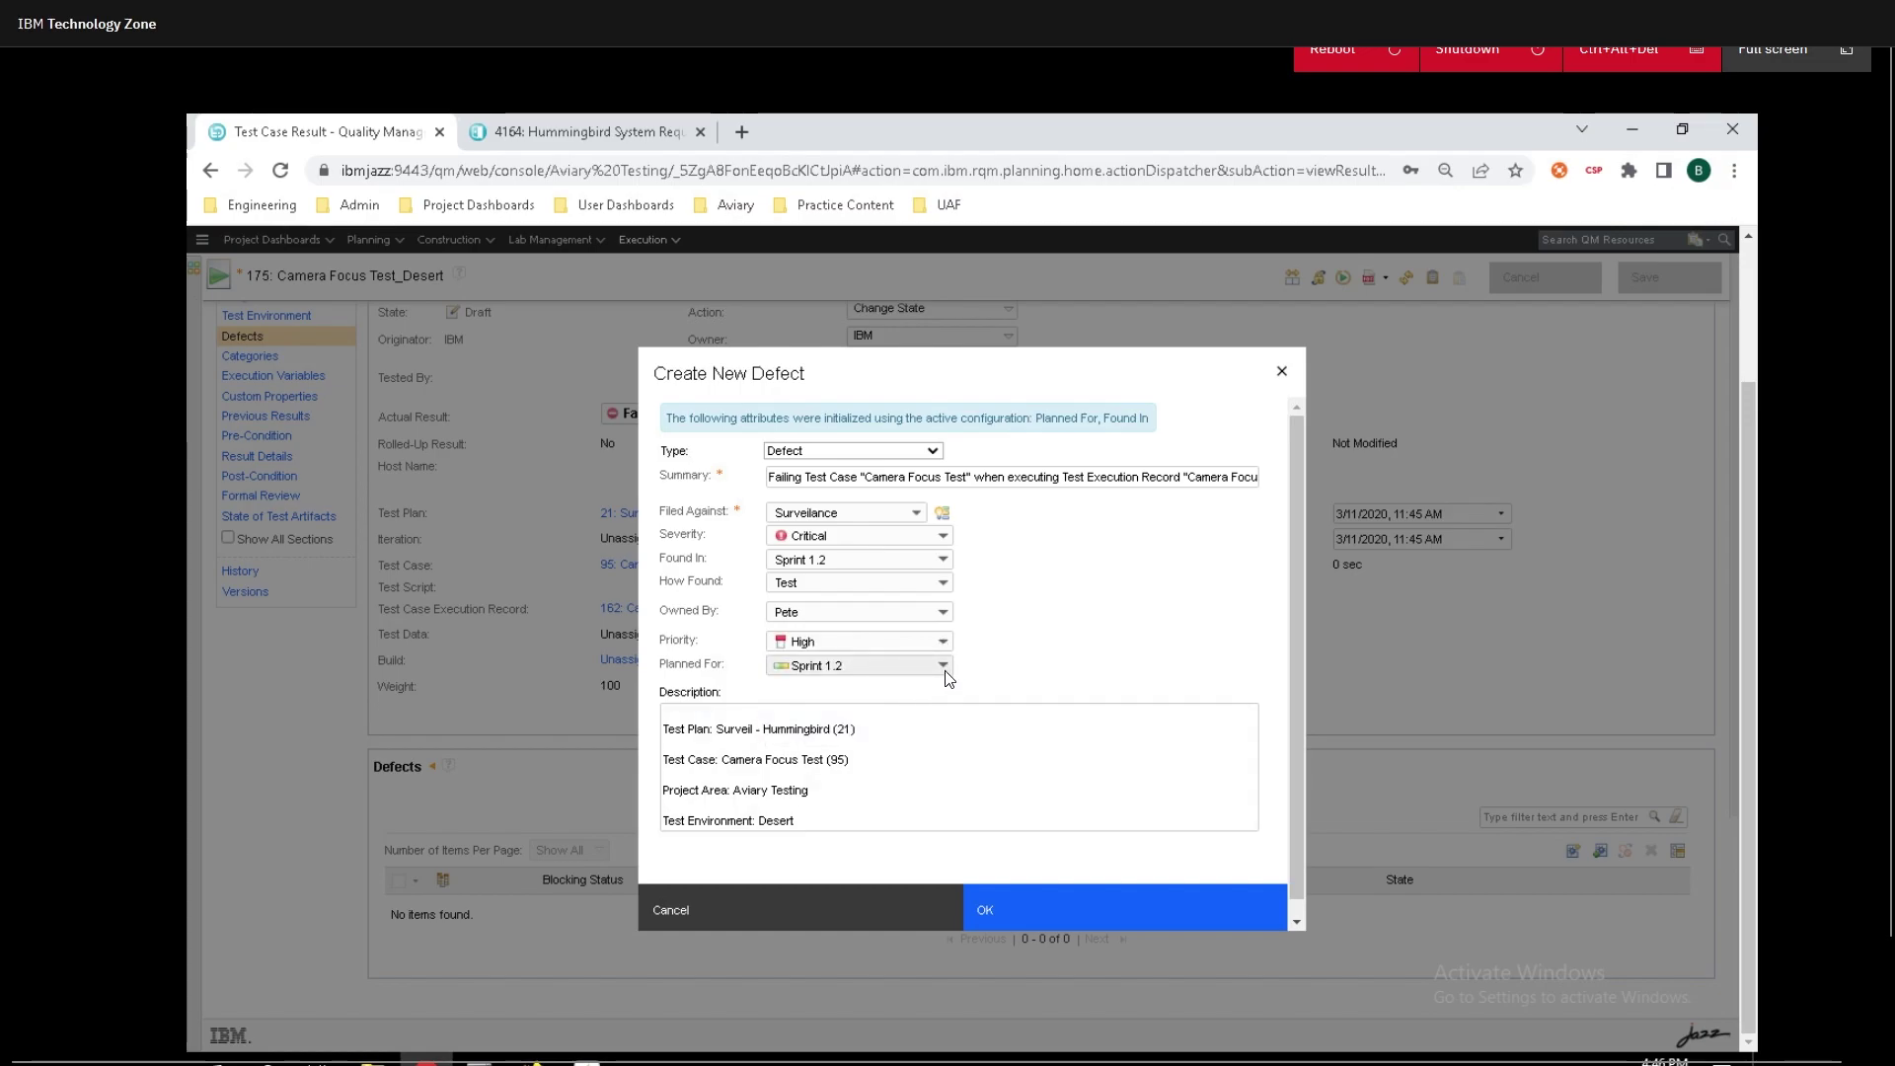
{"action": "left_click", "coordinate": [943, 667]}
{"action": "left_click", "coordinate": [1088, 632]}
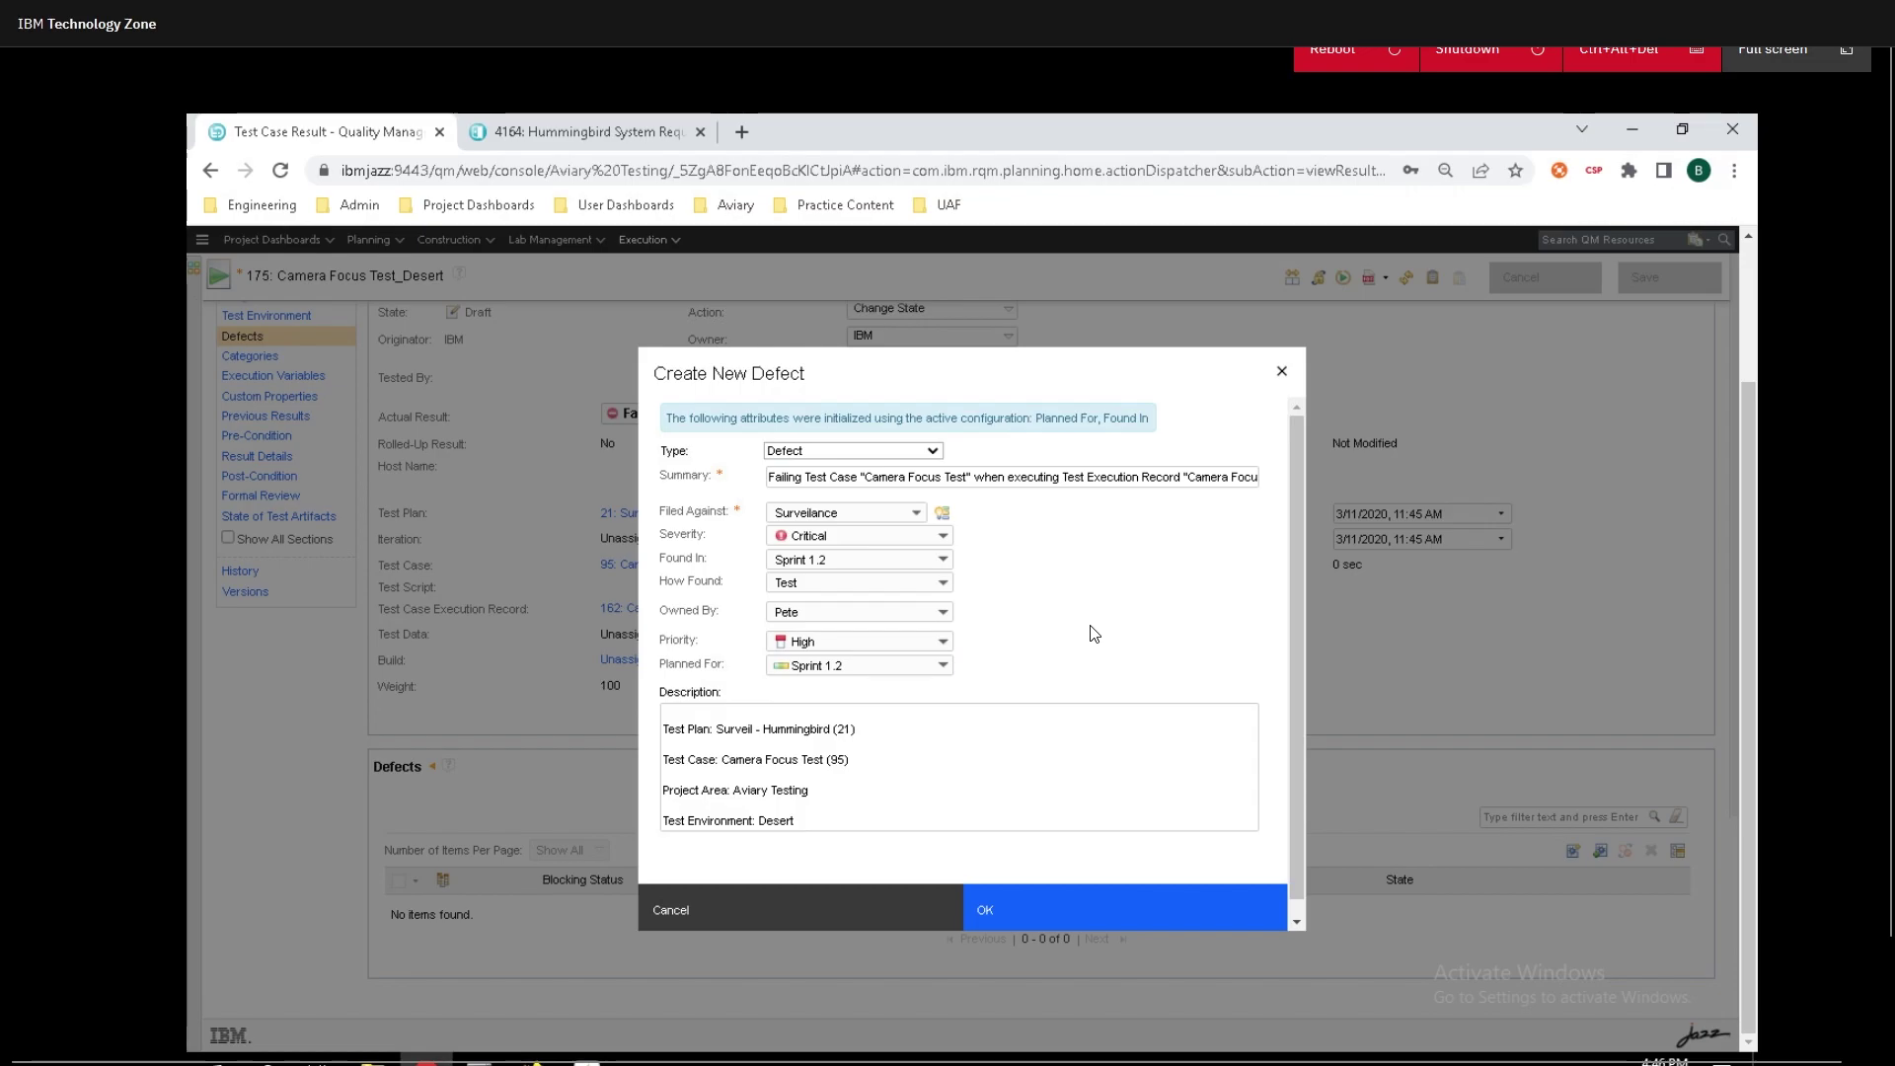
{"action": "left_click", "coordinate": [750, 717]}
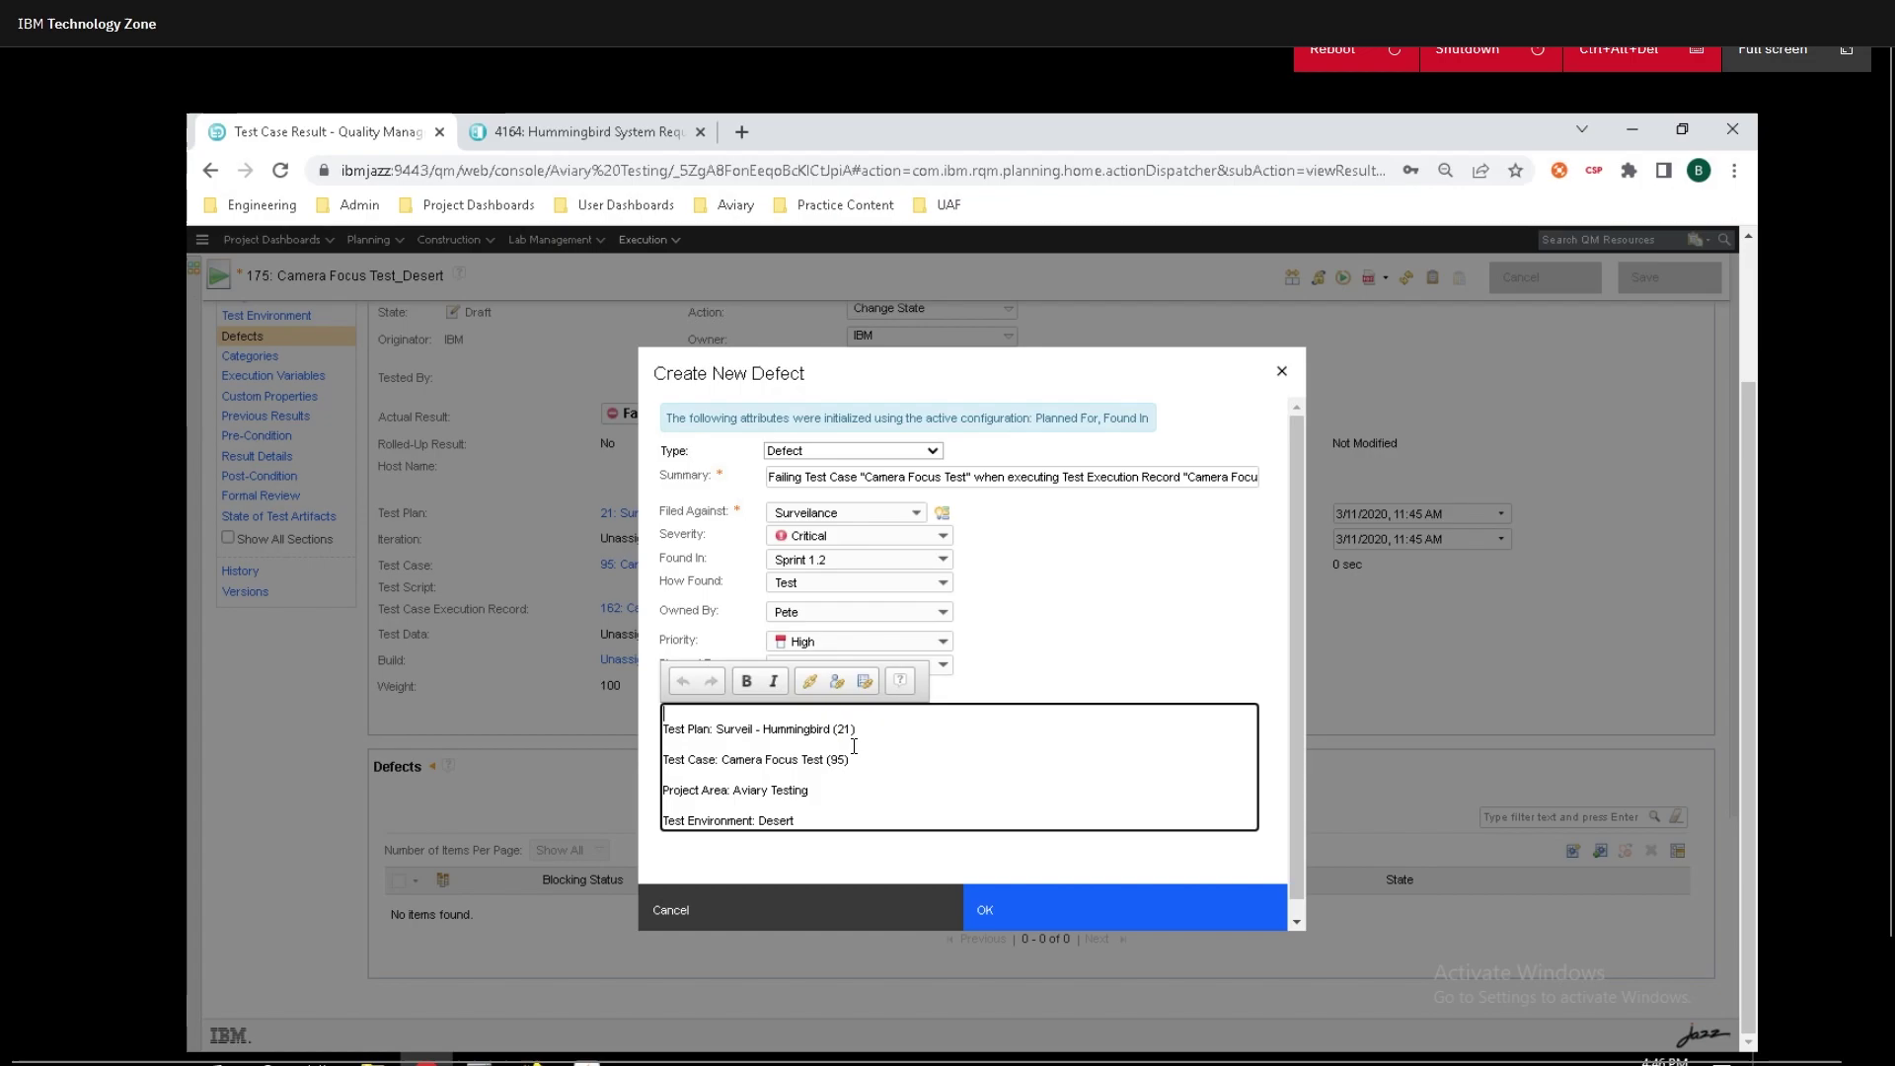
Insert a mention of the defect's owner at the top of the description.
{"action": "left_click", "coordinate": [835, 682]}
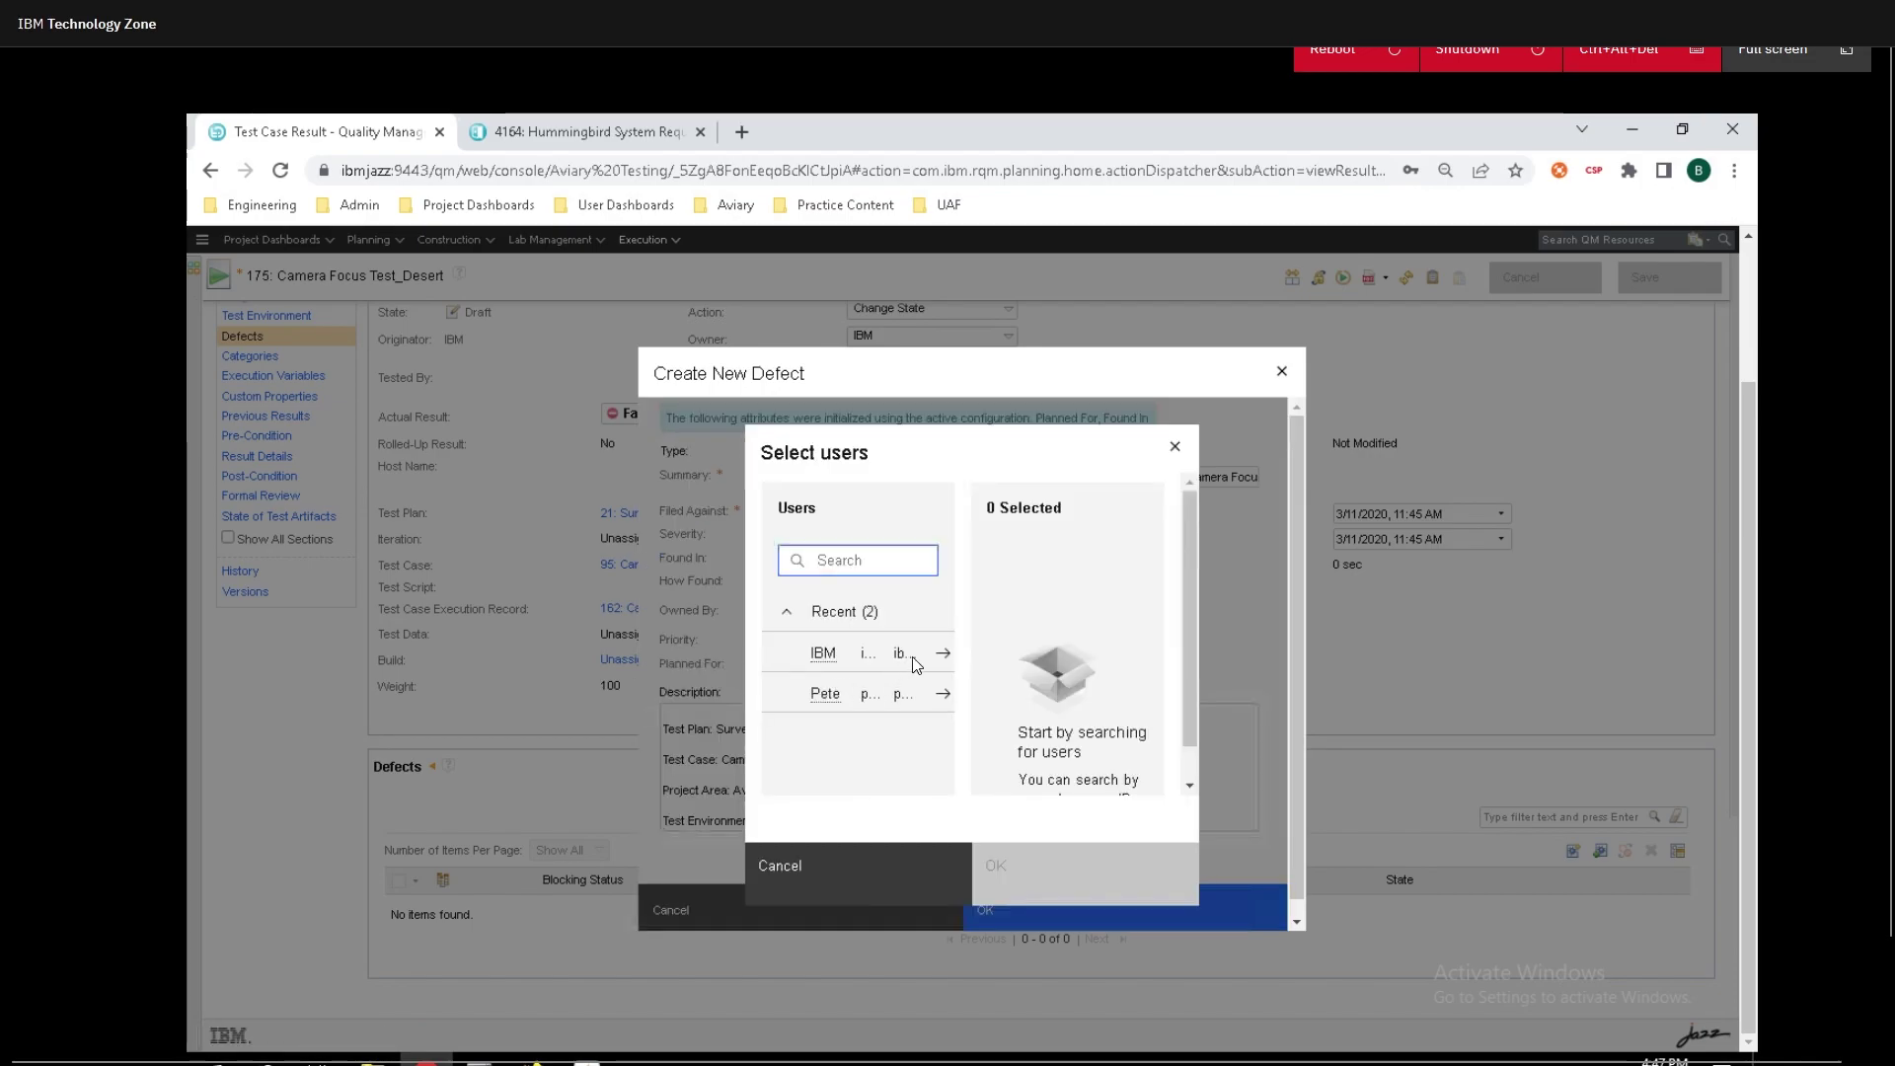
{"action": "left_click", "coordinate": [941, 693]}
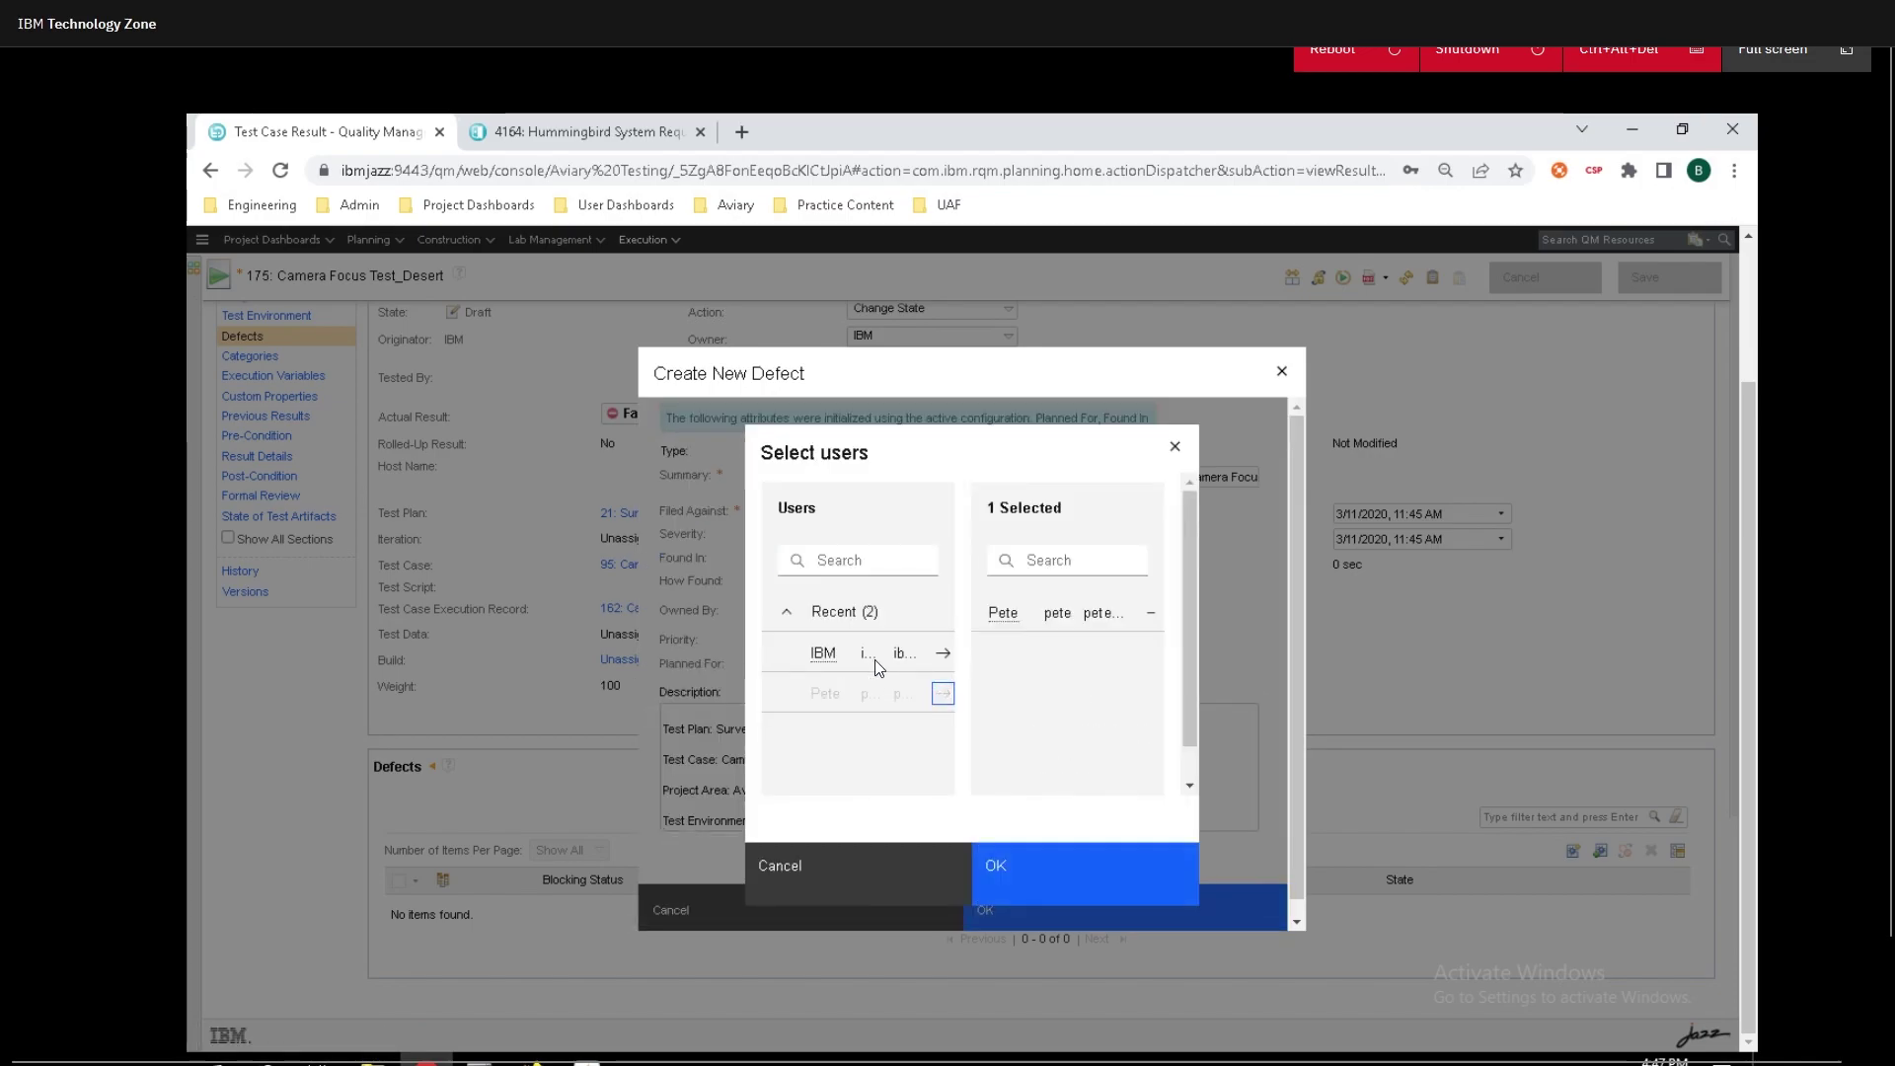
{"action": "left_click", "coordinate": [1117, 891]}
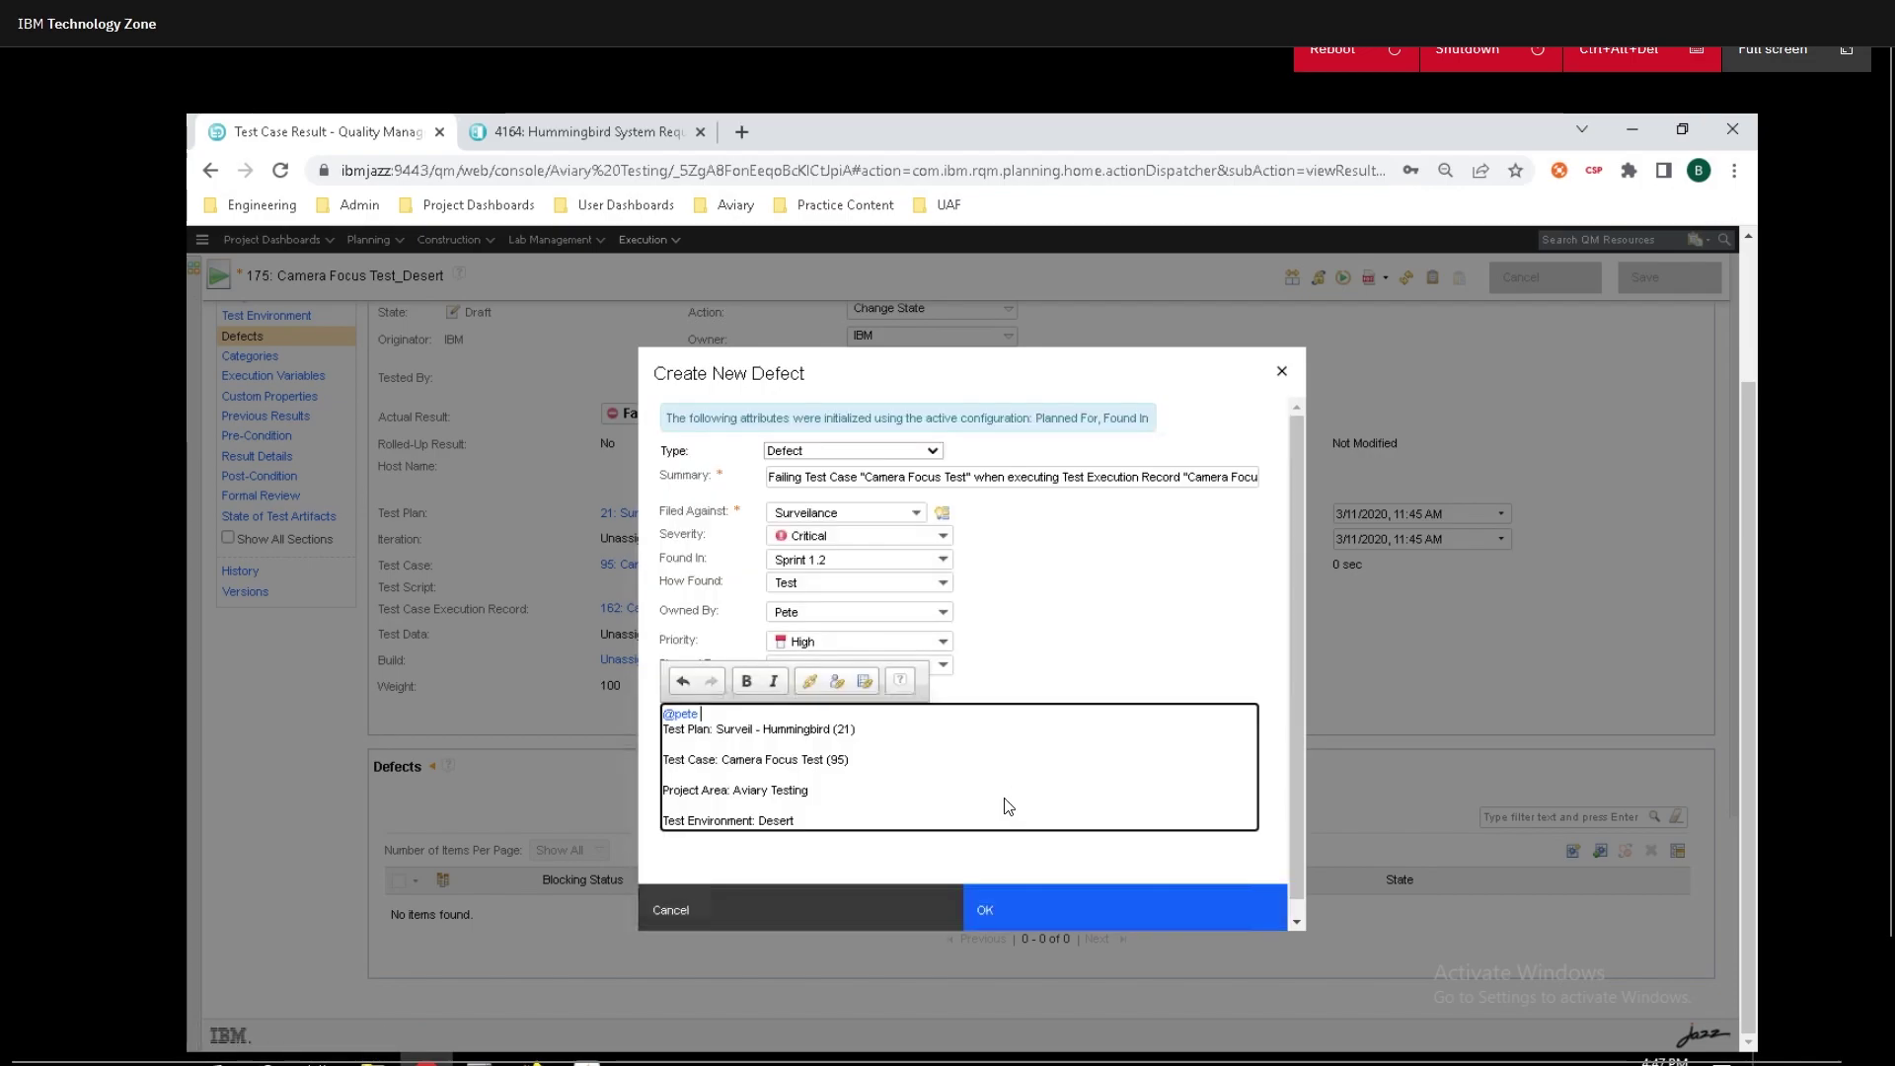
Insert a work item link to Defect 548 in the description.
{"action": "left_click", "coordinate": [867, 681]}
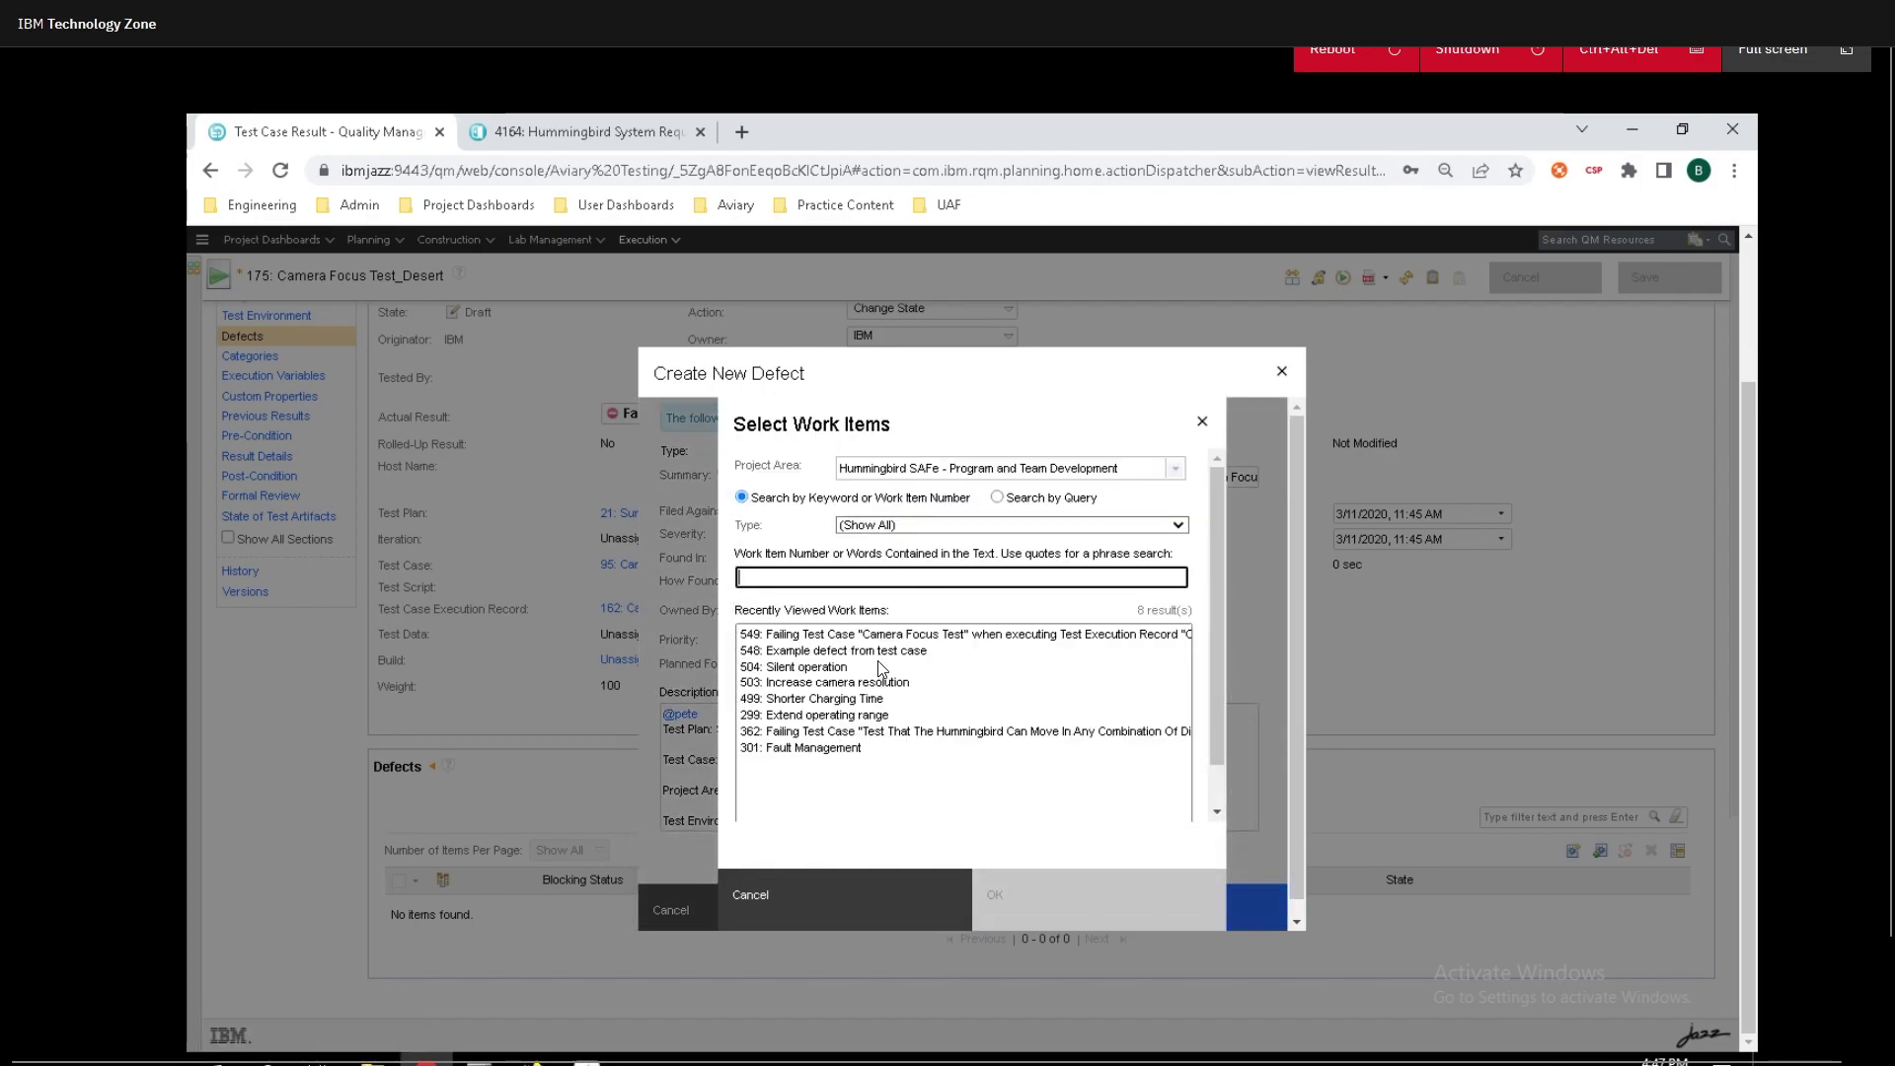
{"action": "left_click", "coordinate": [884, 658]}
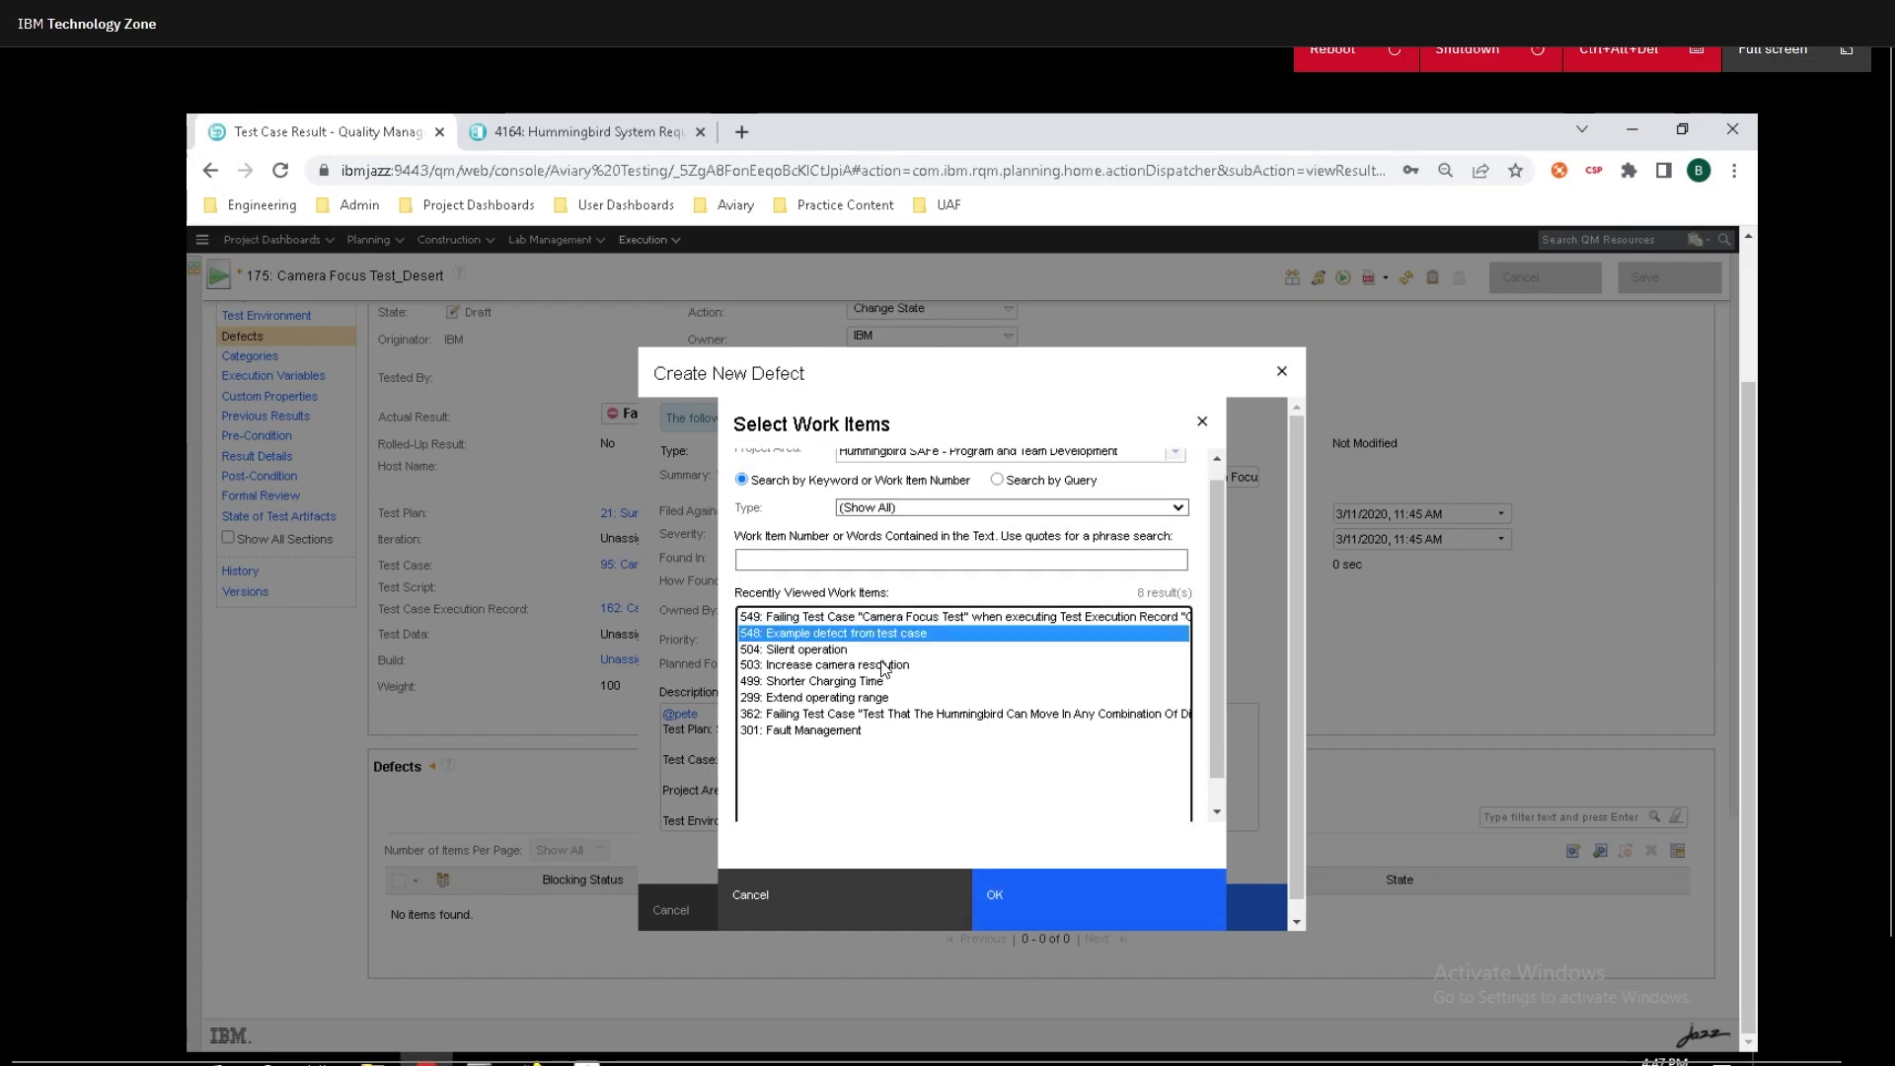
{"action": "left_click", "coordinate": [1059, 927]}
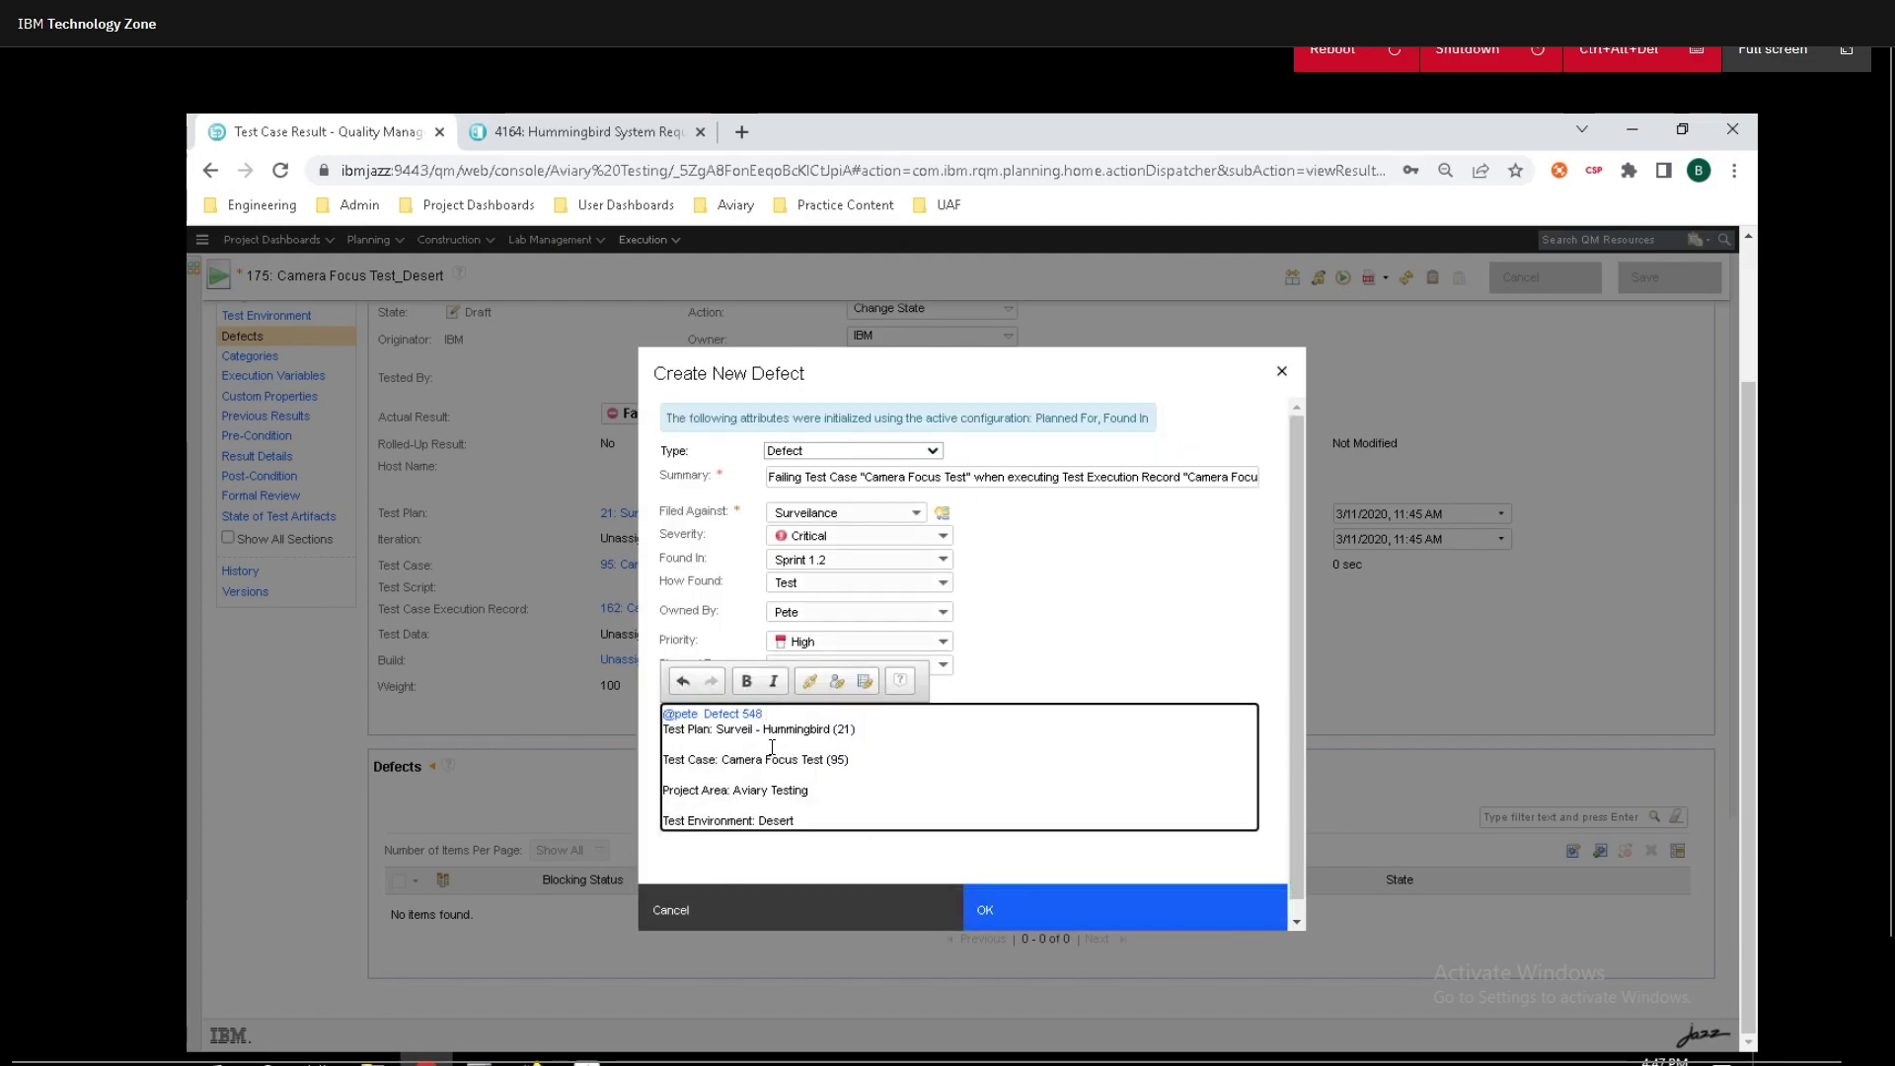
Create Defect 550 linked to test result 175 and open it in a new tab.
{"action": "left_click", "coordinate": [1080, 898]}
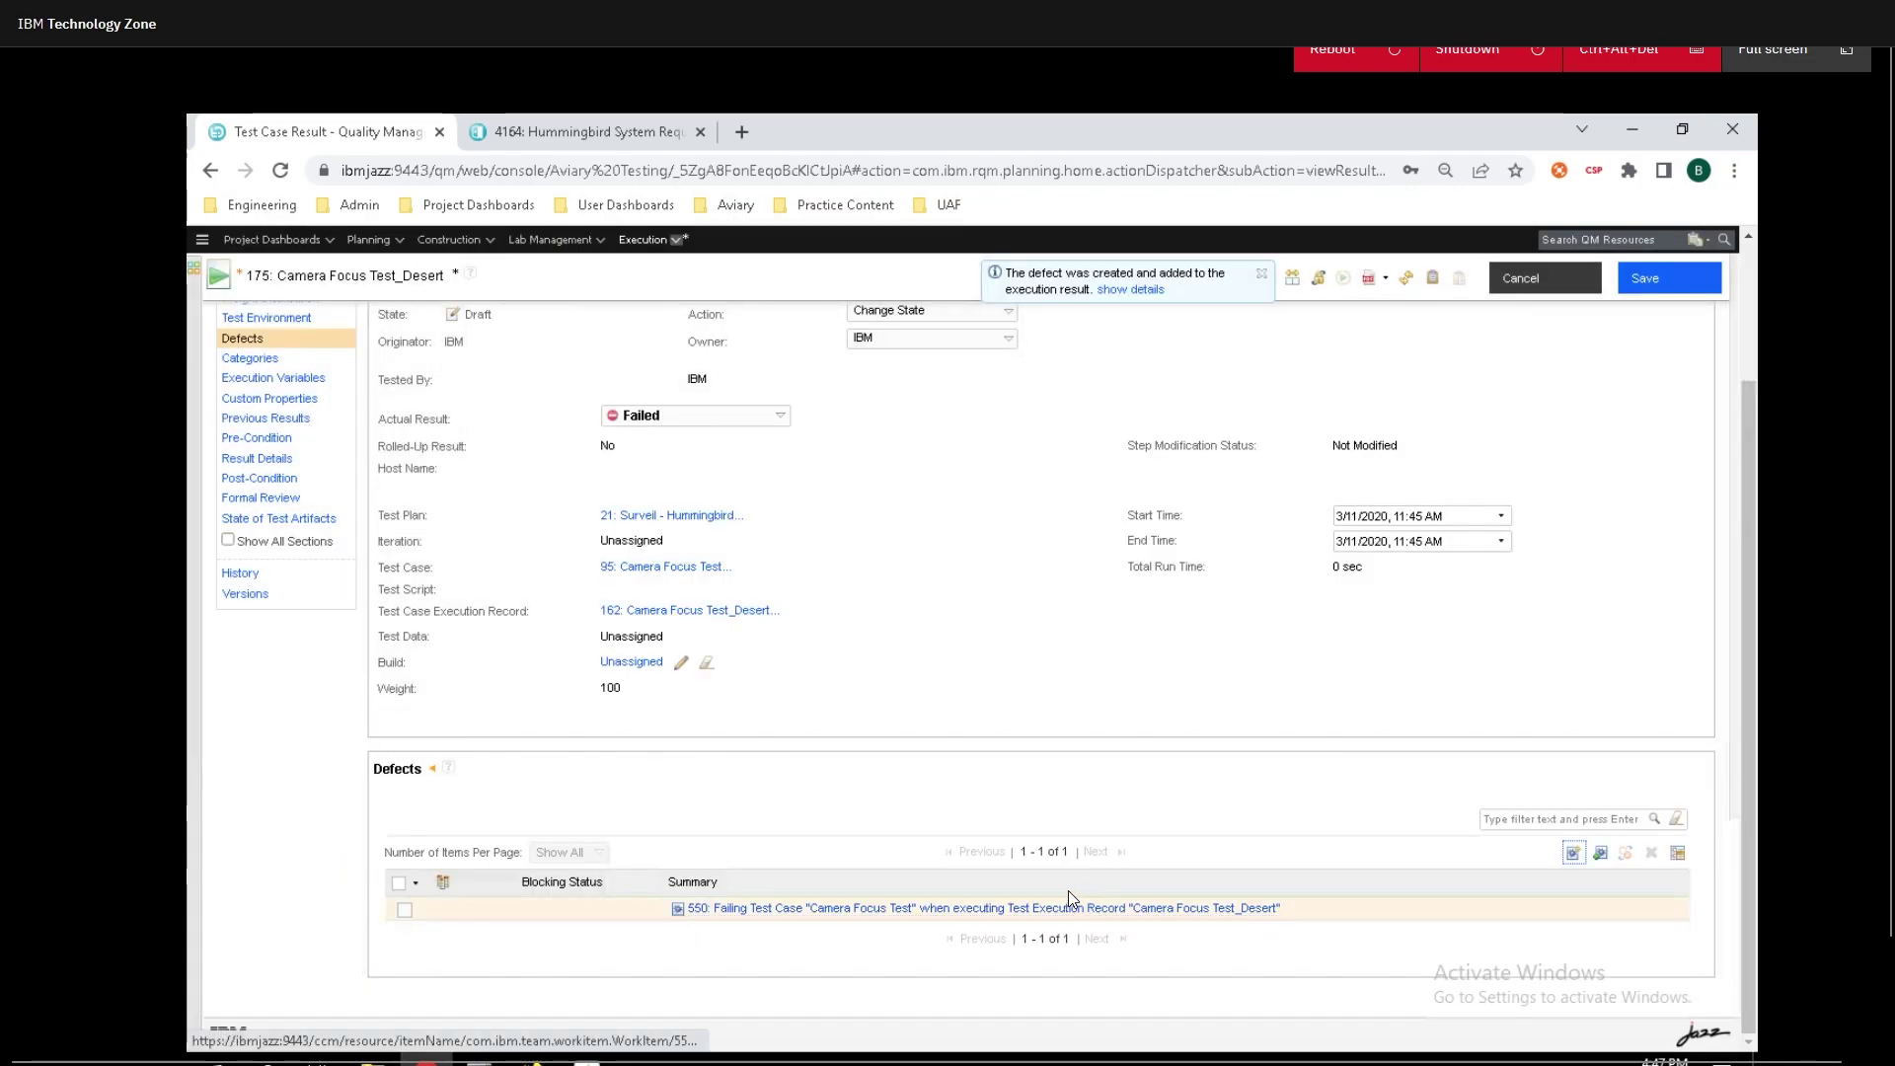
{"action": "right_click", "coordinate": [793, 908]}
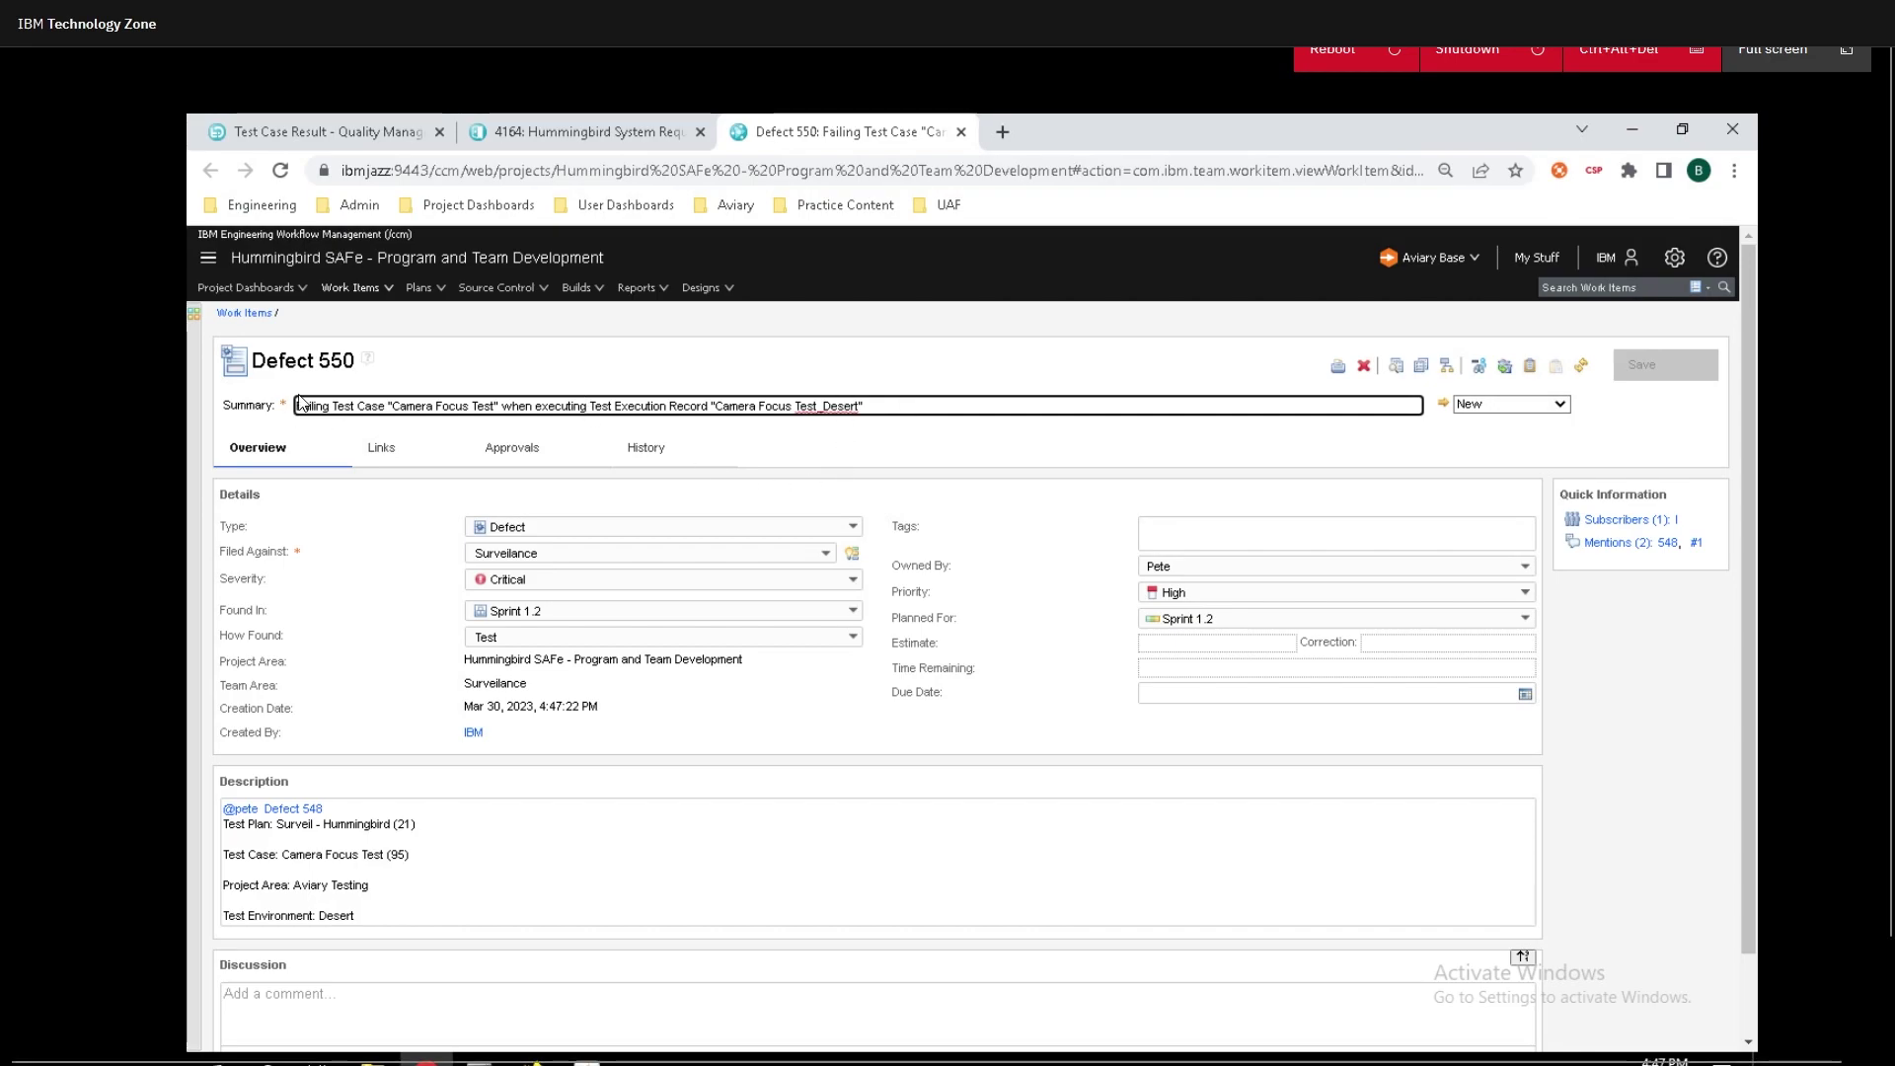
Review Defect 550's history, approvals and overview details.
{"action": "left_click_drag", "start_coordinate": [321, 358], "coordinate": [355, 360]}
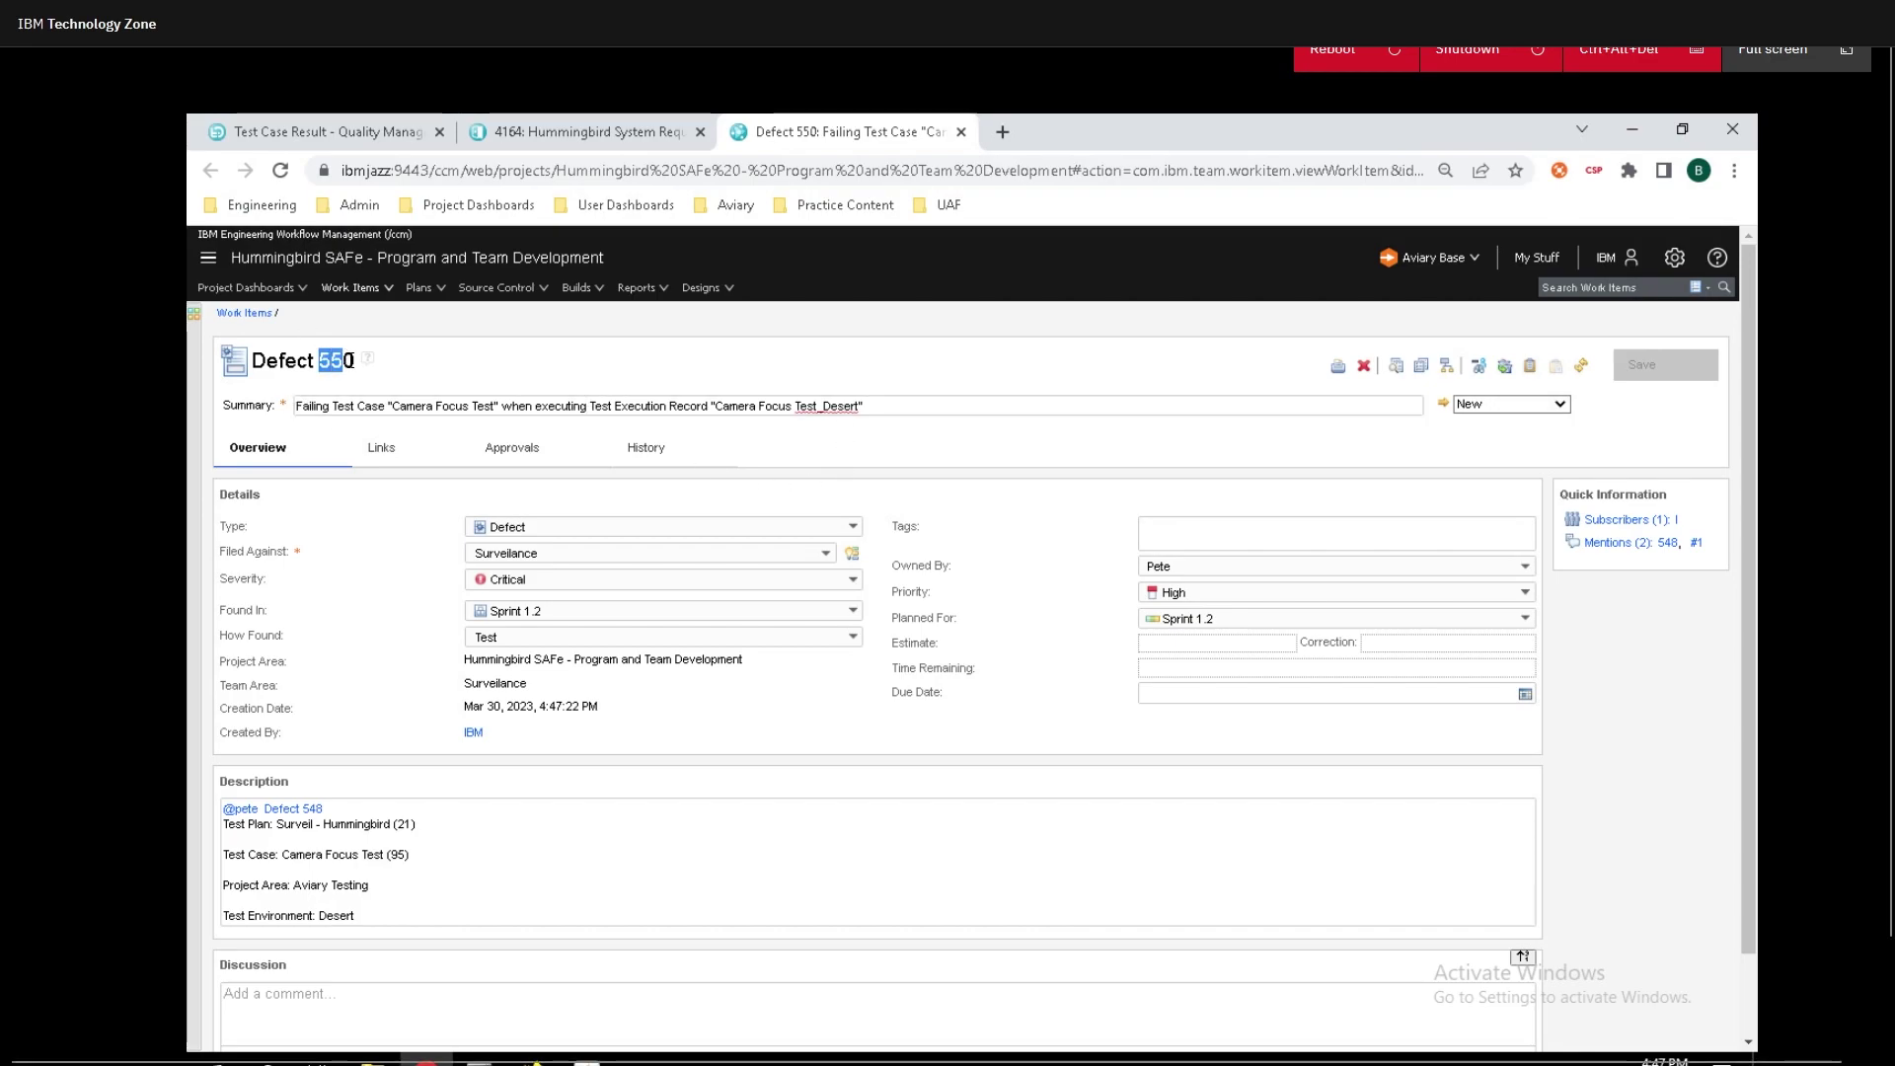
{"action": "left_click", "coordinate": [384, 383]}
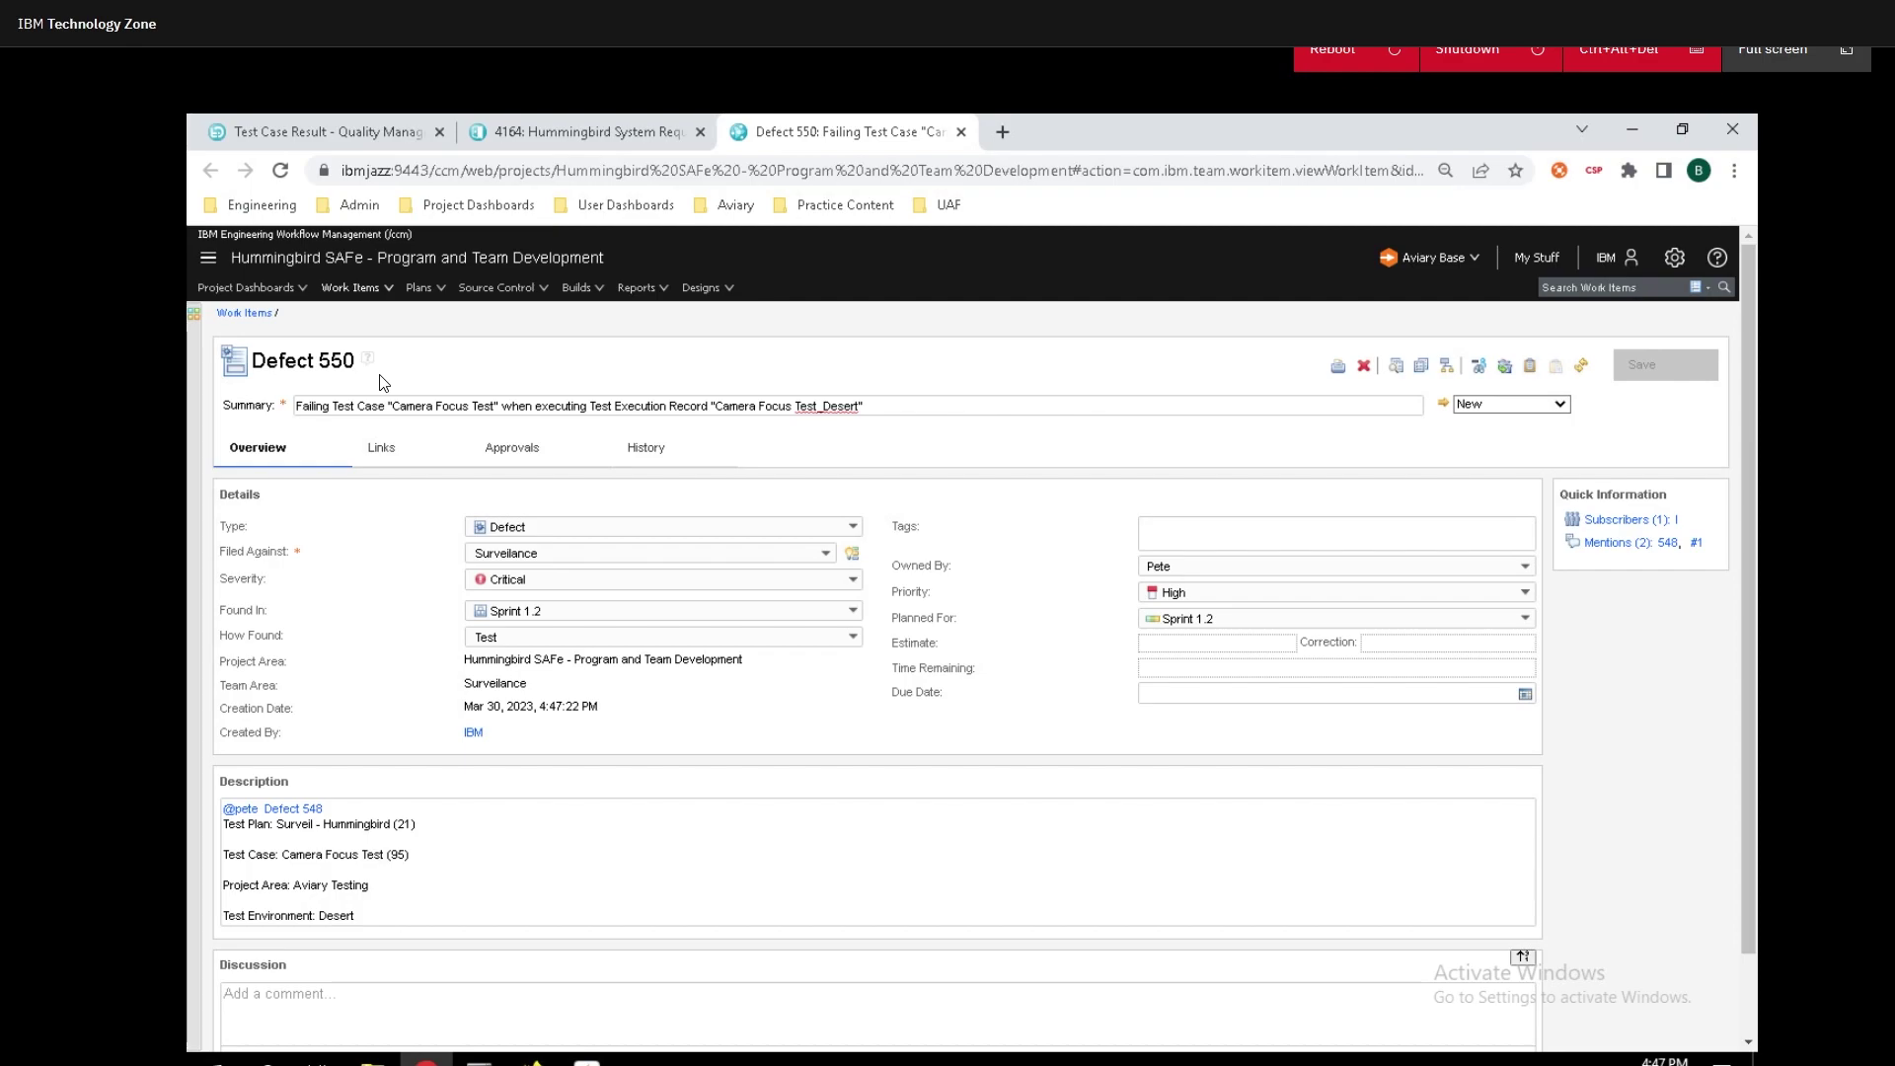
{"action": "left_click", "coordinate": [680, 449]}
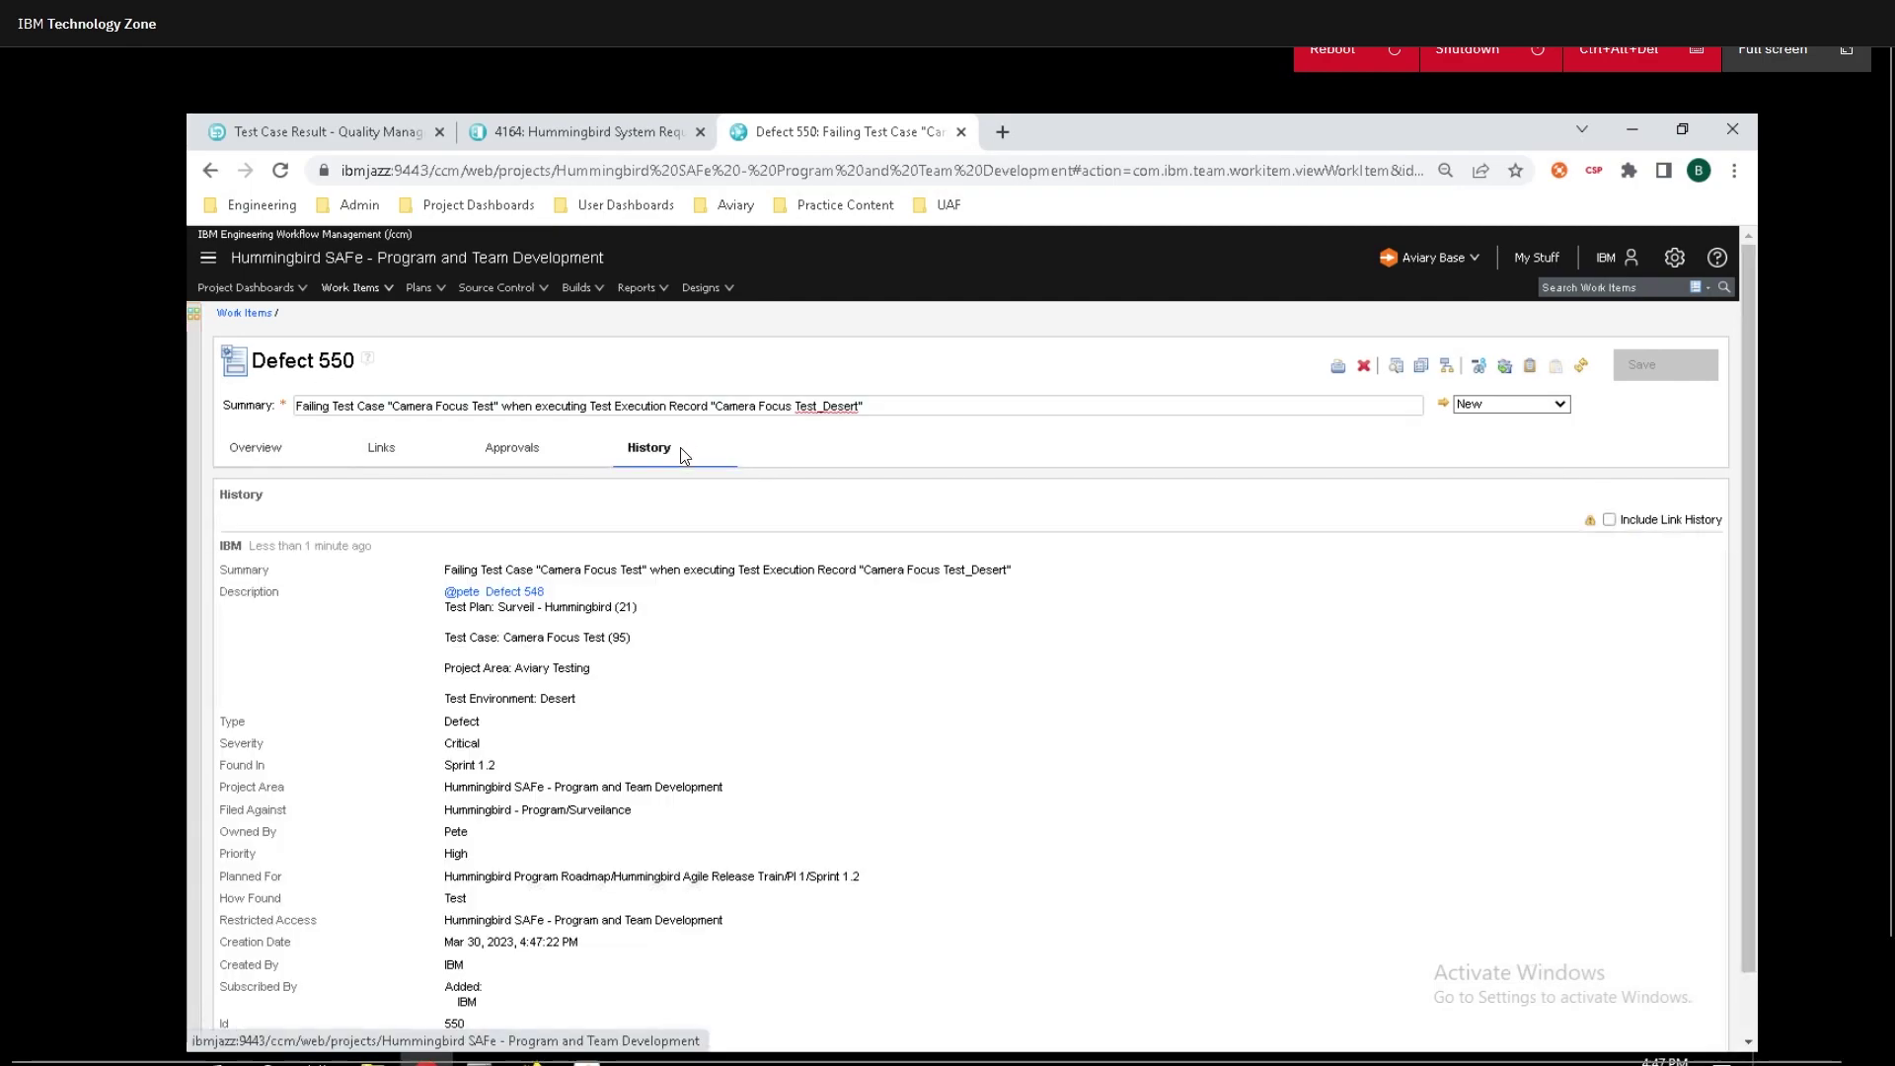
{"action": "scroll", "coordinate": [719, 710], "scroll_direction": "down", "scroll_amount": 1}
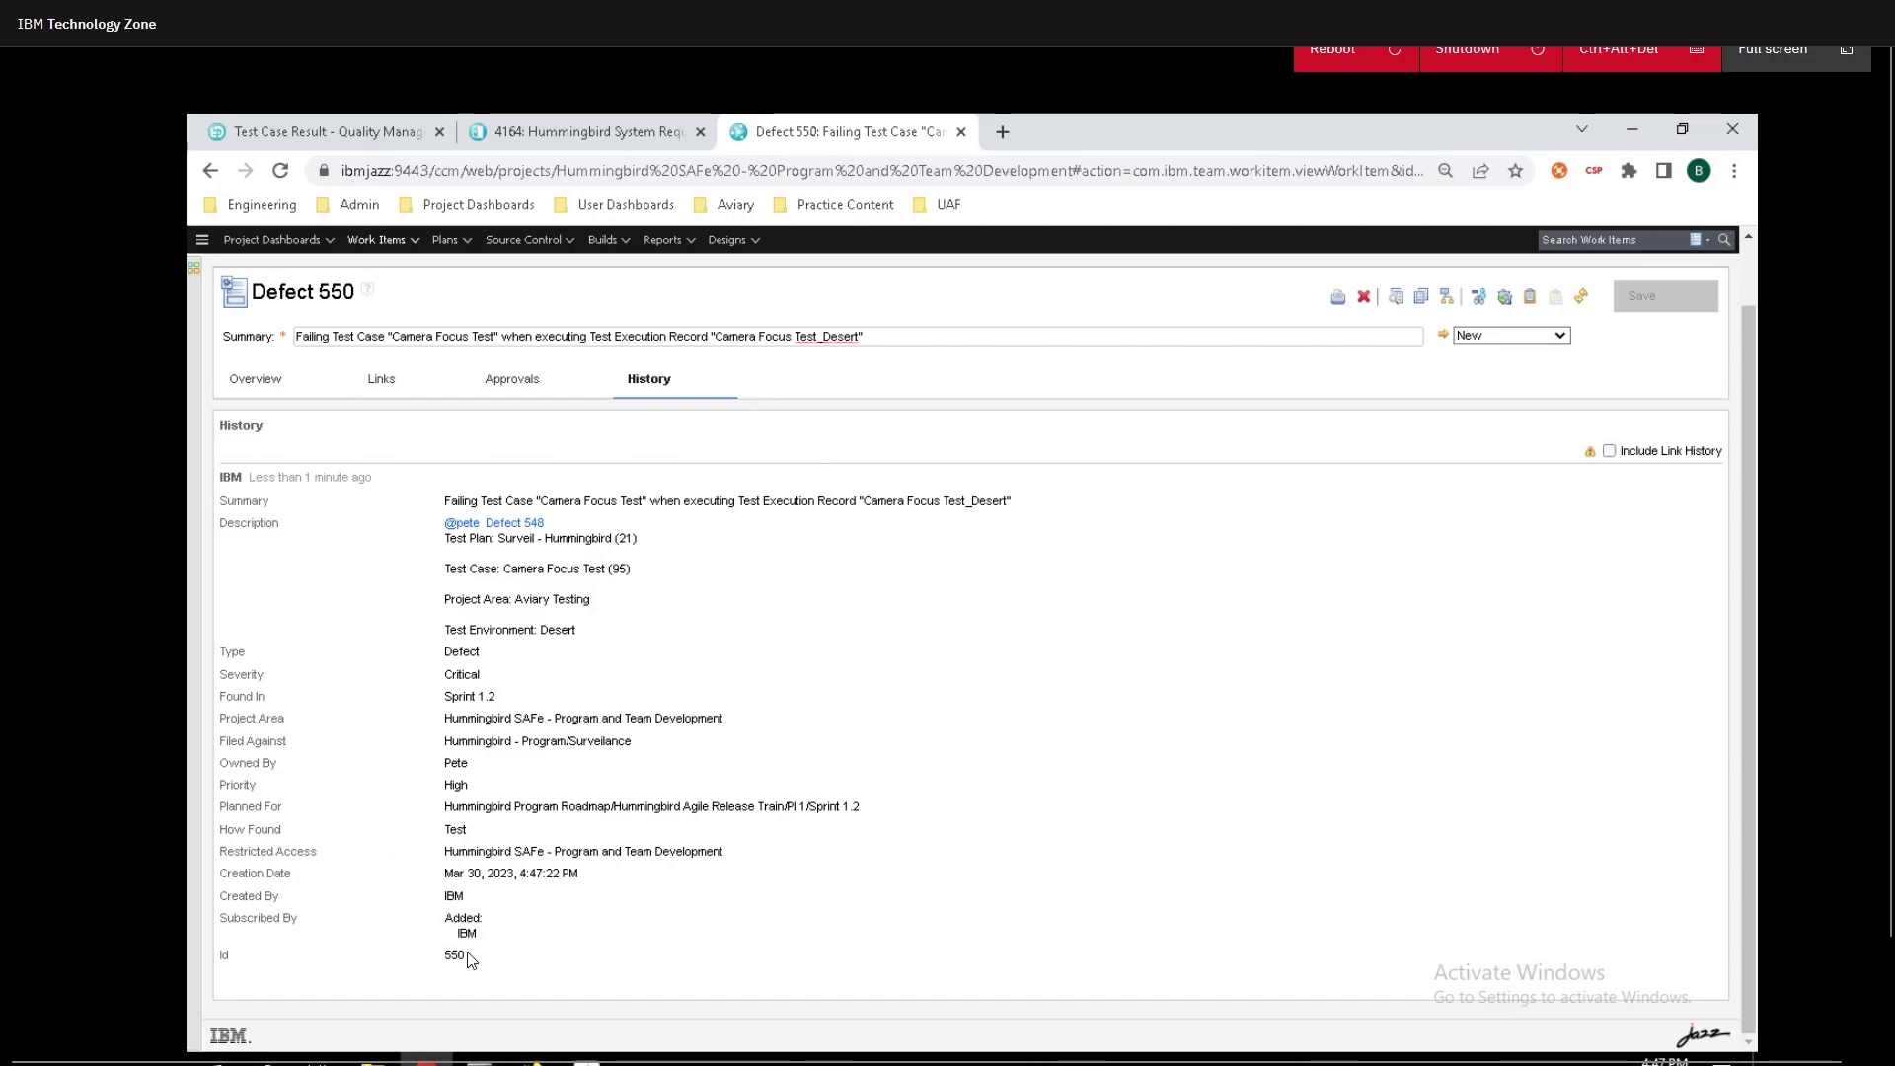
{"action": "left_click_drag", "start_coordinate": [474, 962], "coordinate": [357, 969]}
{"action": "left_click", "coordinate": [322, 965]}
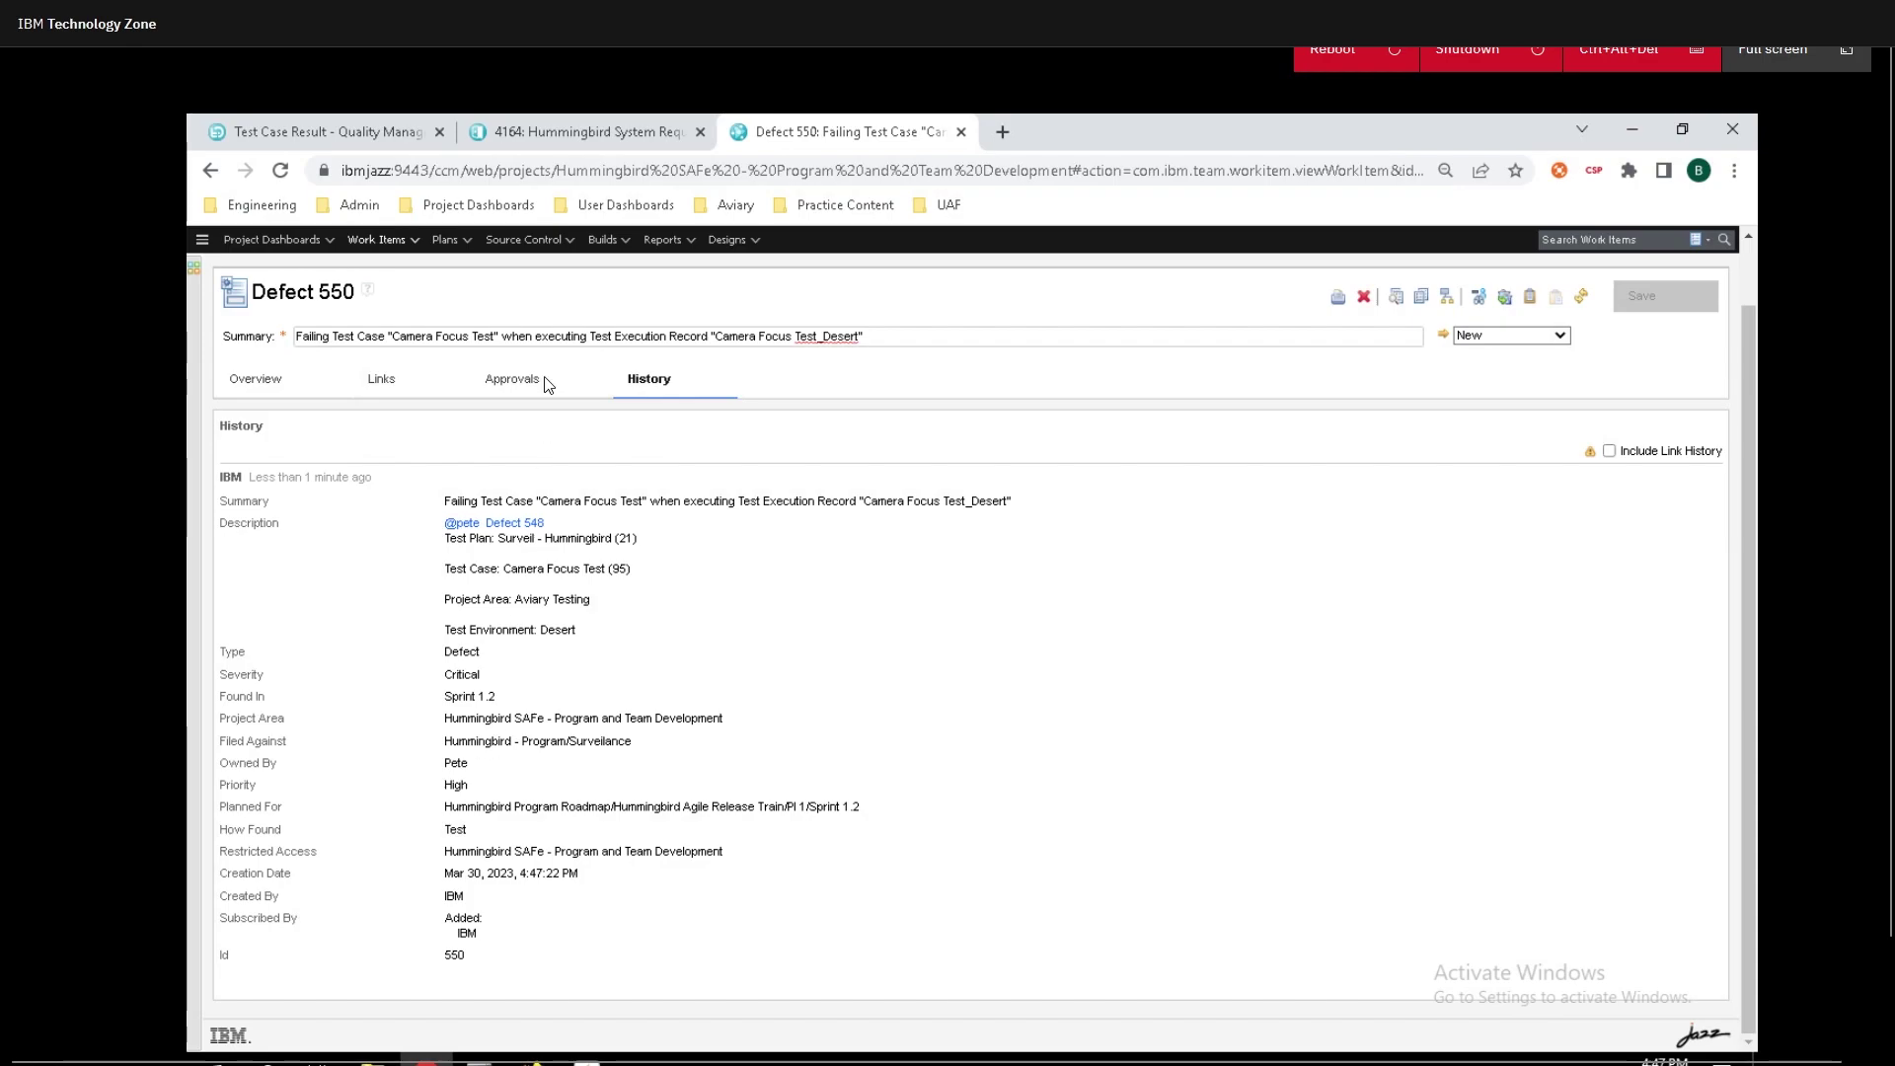
{"action": "left_click", "coordinate": [521, 390]}
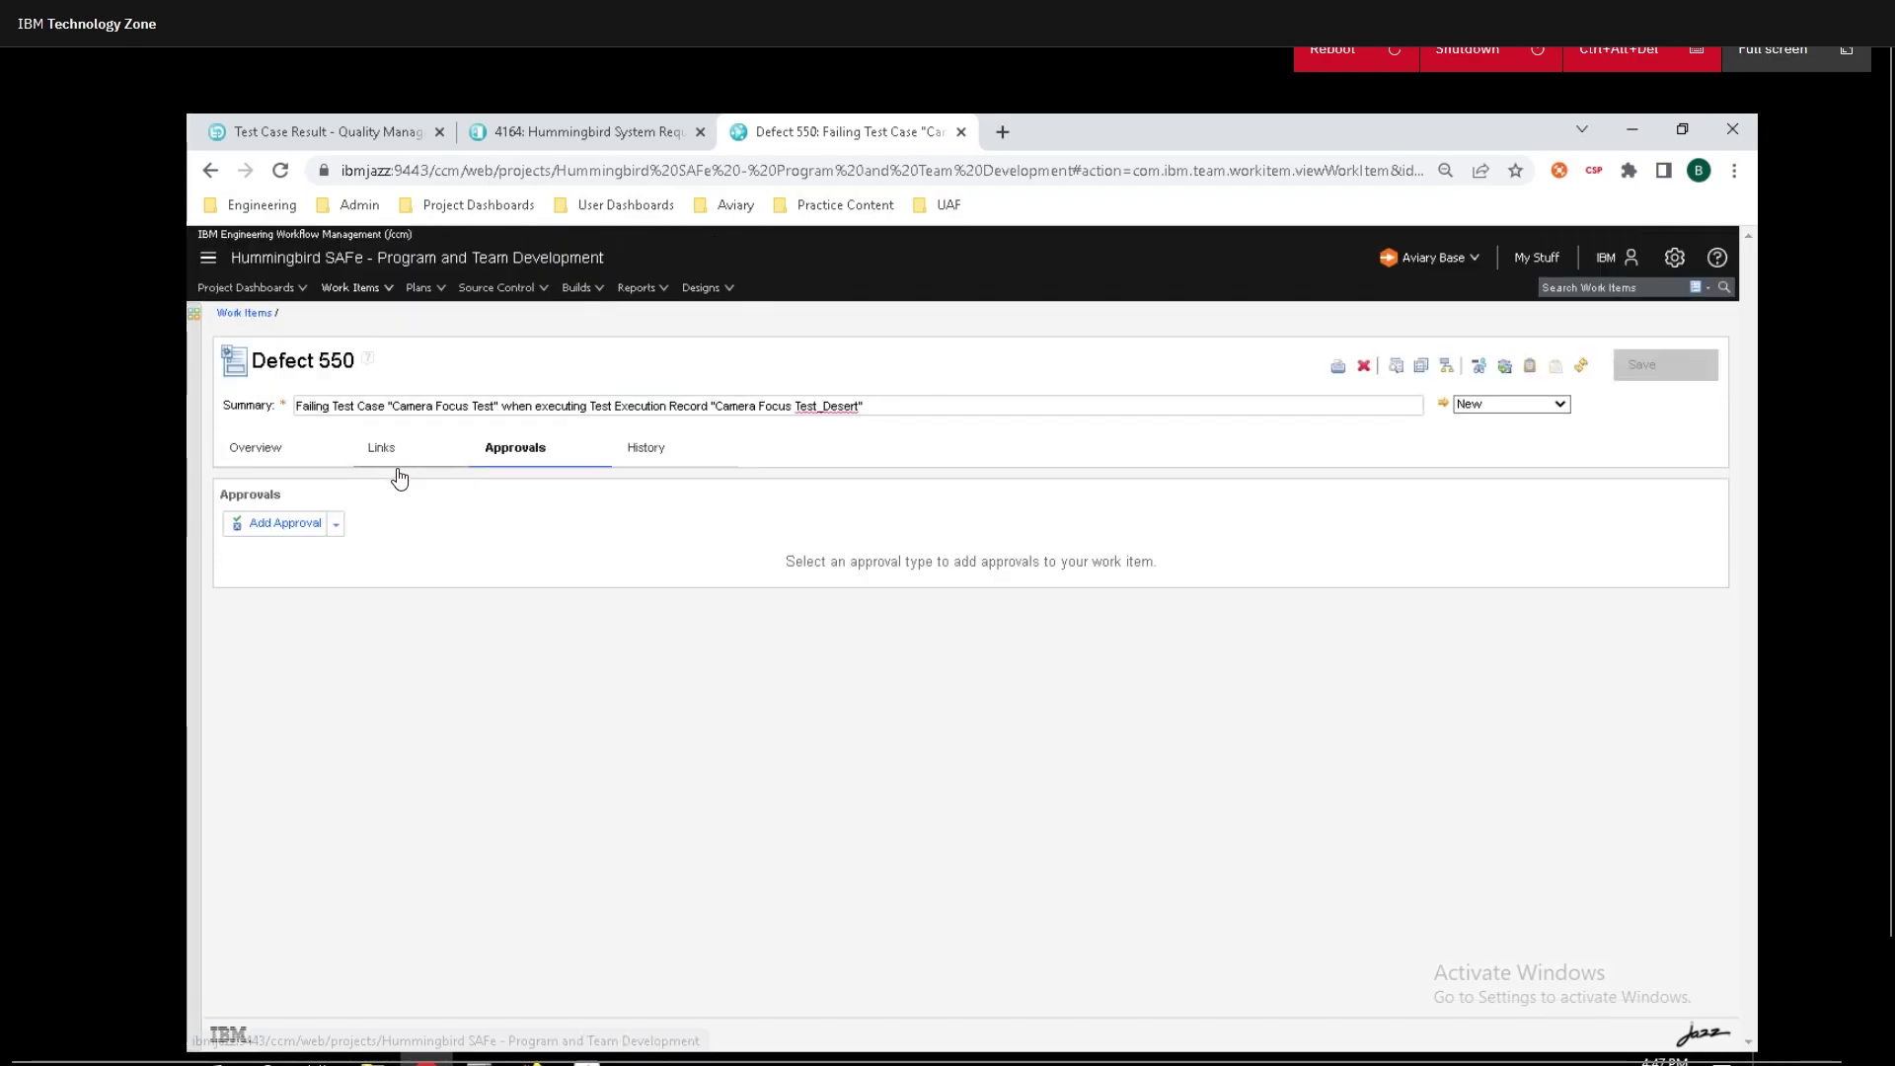
{"action": "left_click", "coordinate": [267, 447]}
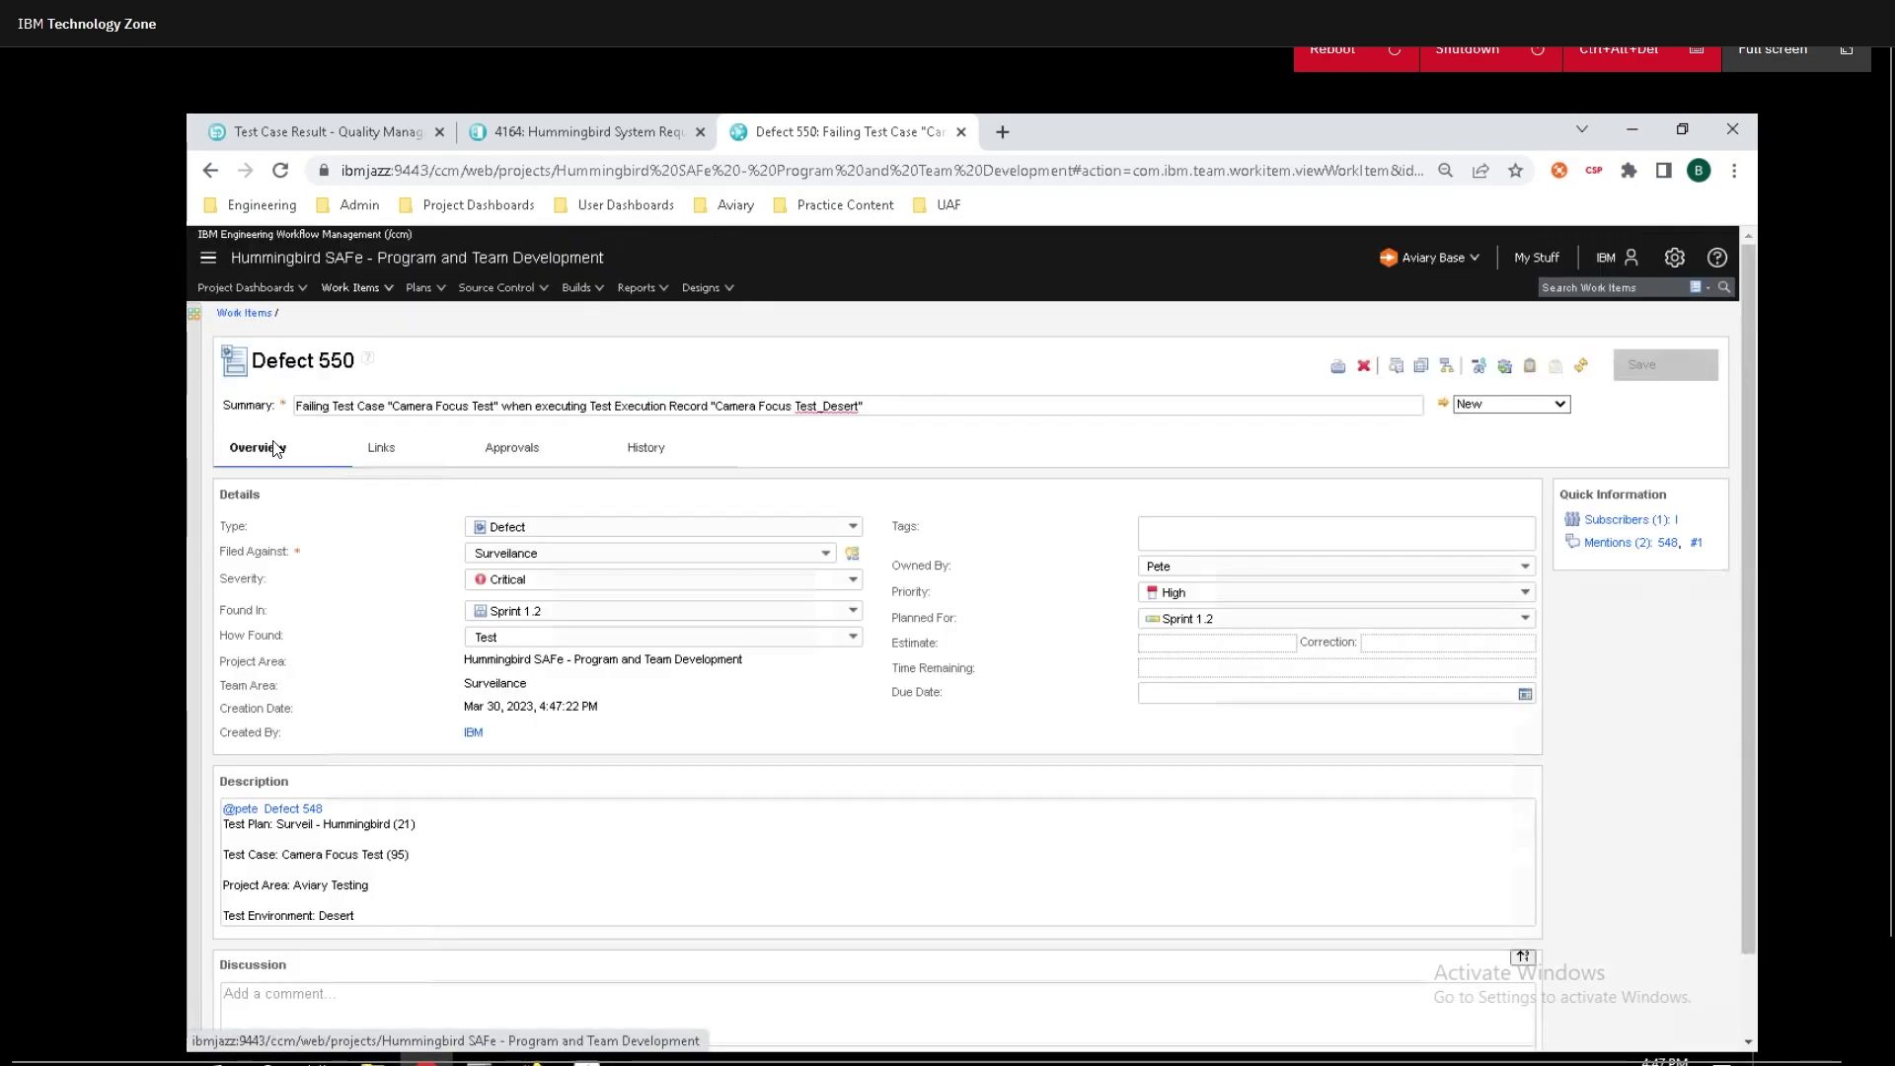
Check Defect 550's links showing the 548 mention and browse Add Related link types without adding one.
{"action": "left_click", "coordinate": [383, 448]}
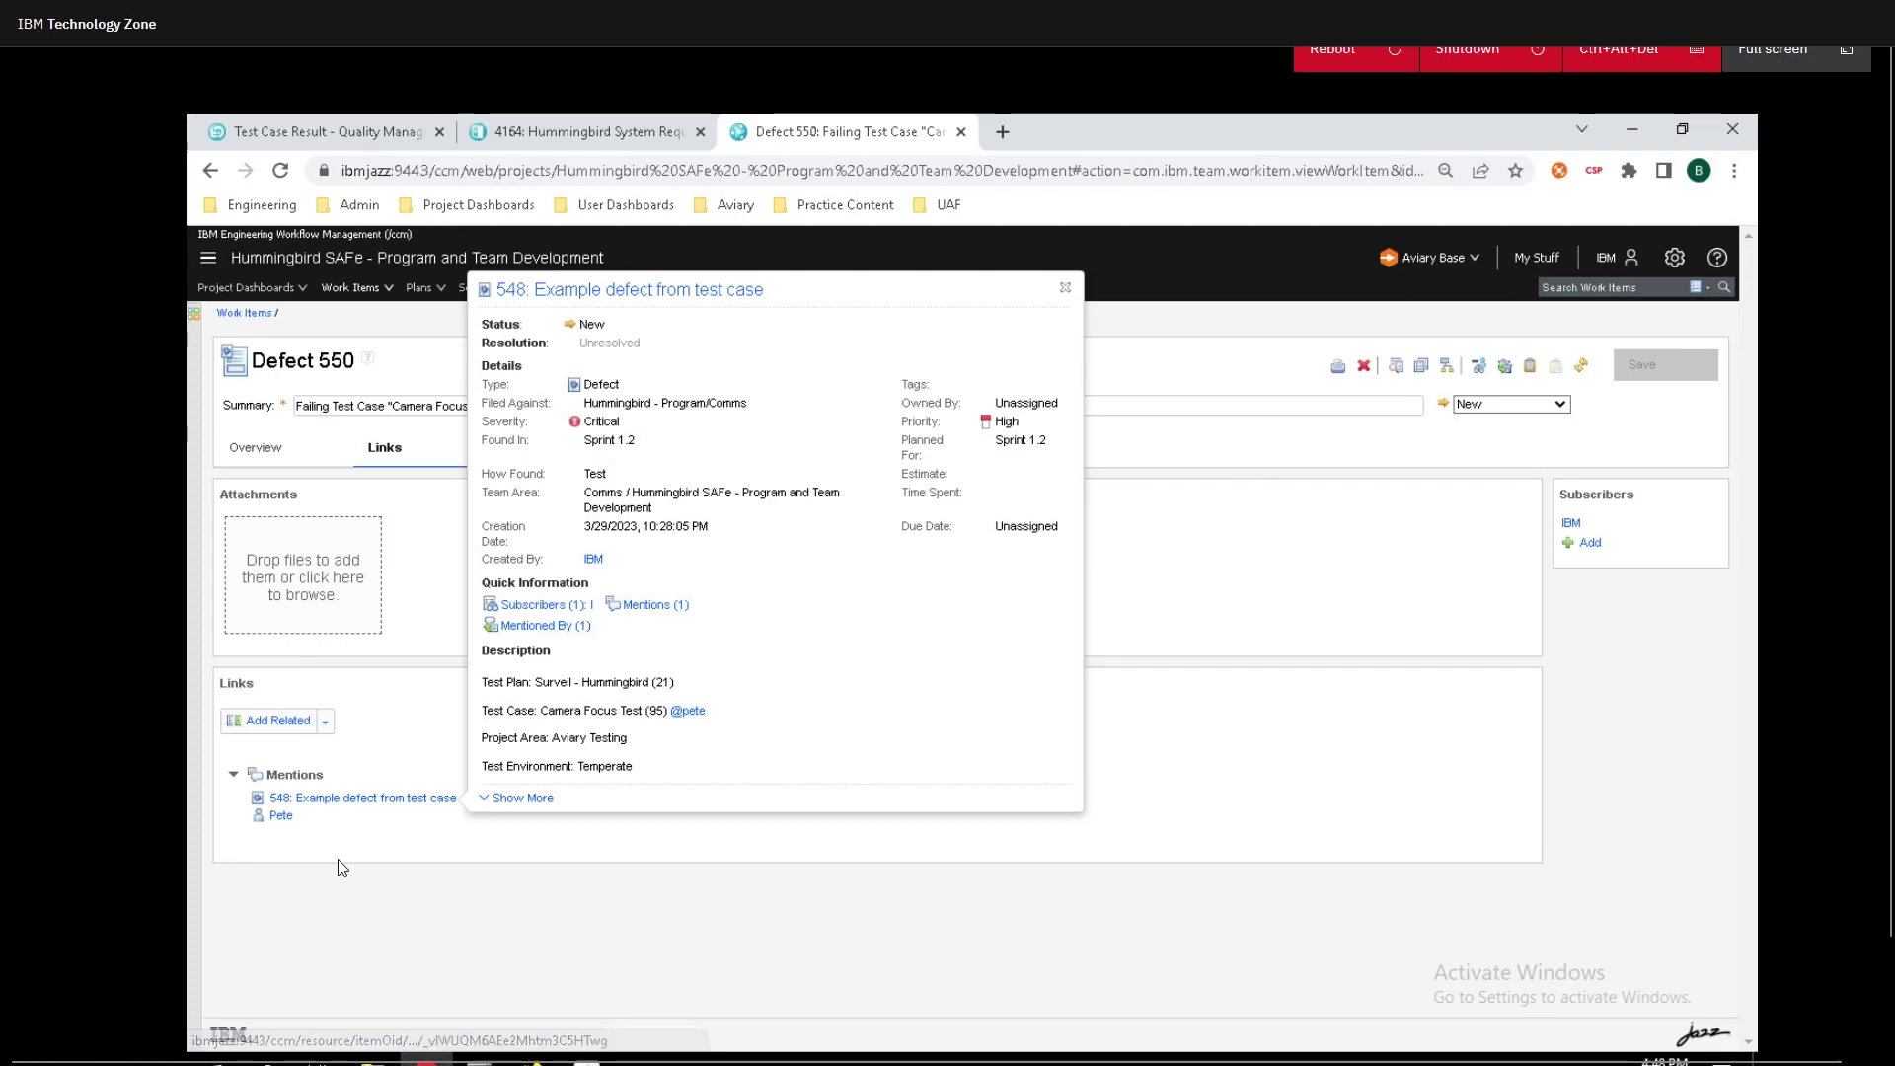
{"action": "left_click", "coordinate": [325, 721]}
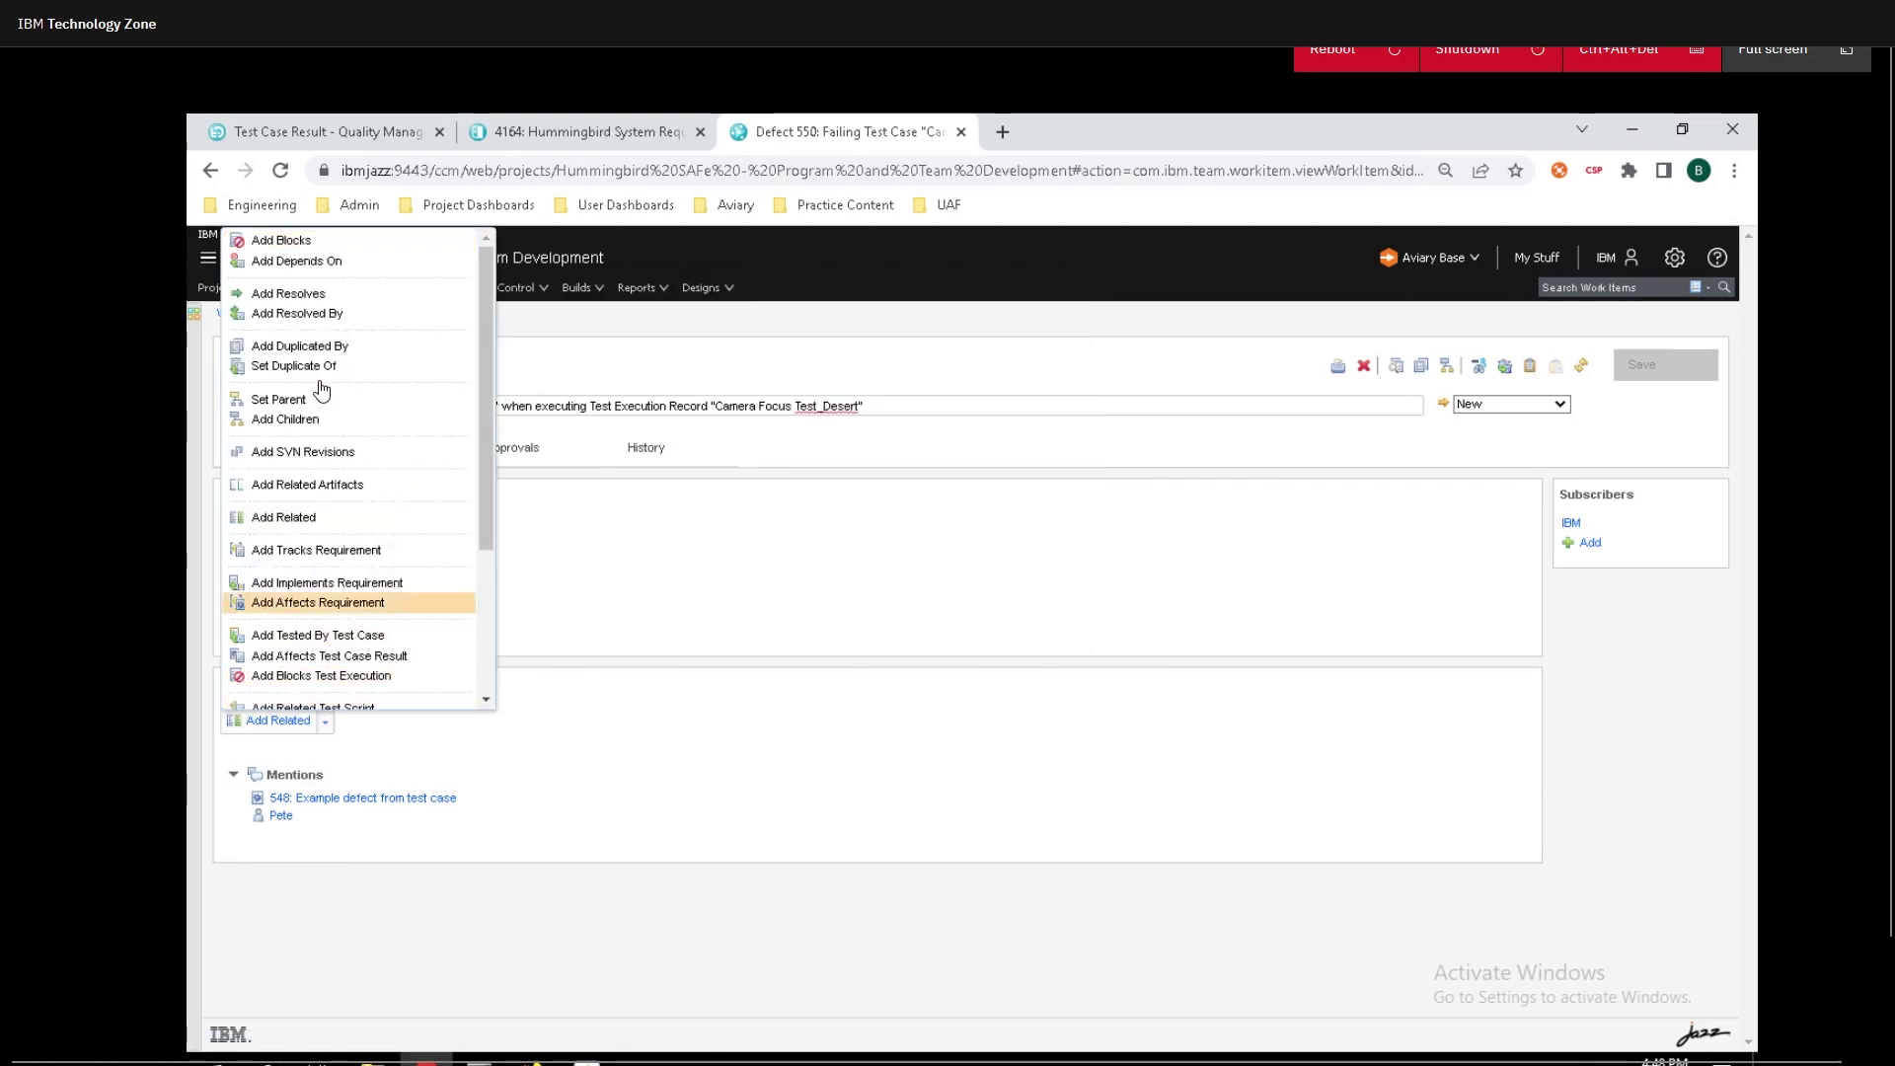
{"action": "scroll", "coordinate": [385, 582], "scroll_direction": "down", "scroll_amount": 5}
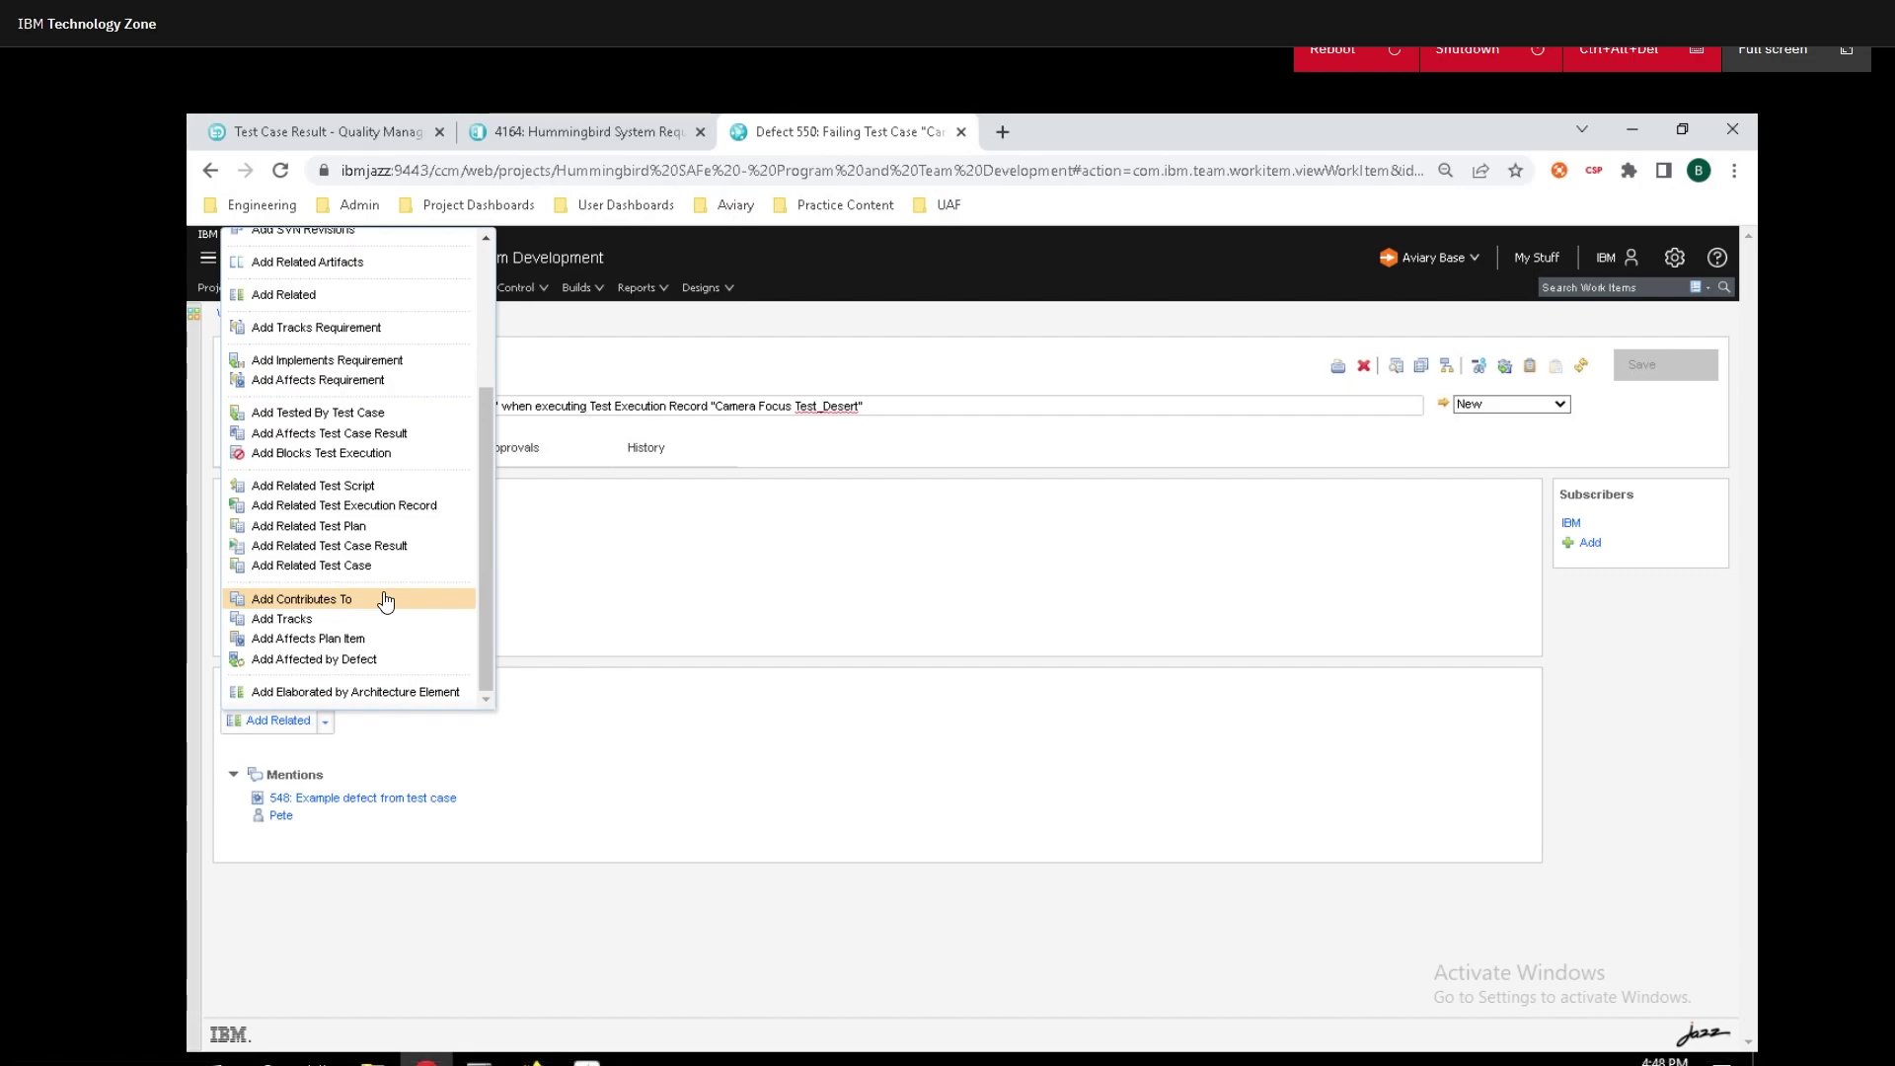
{"action": "left_click", "coordinate": [763, 739]}
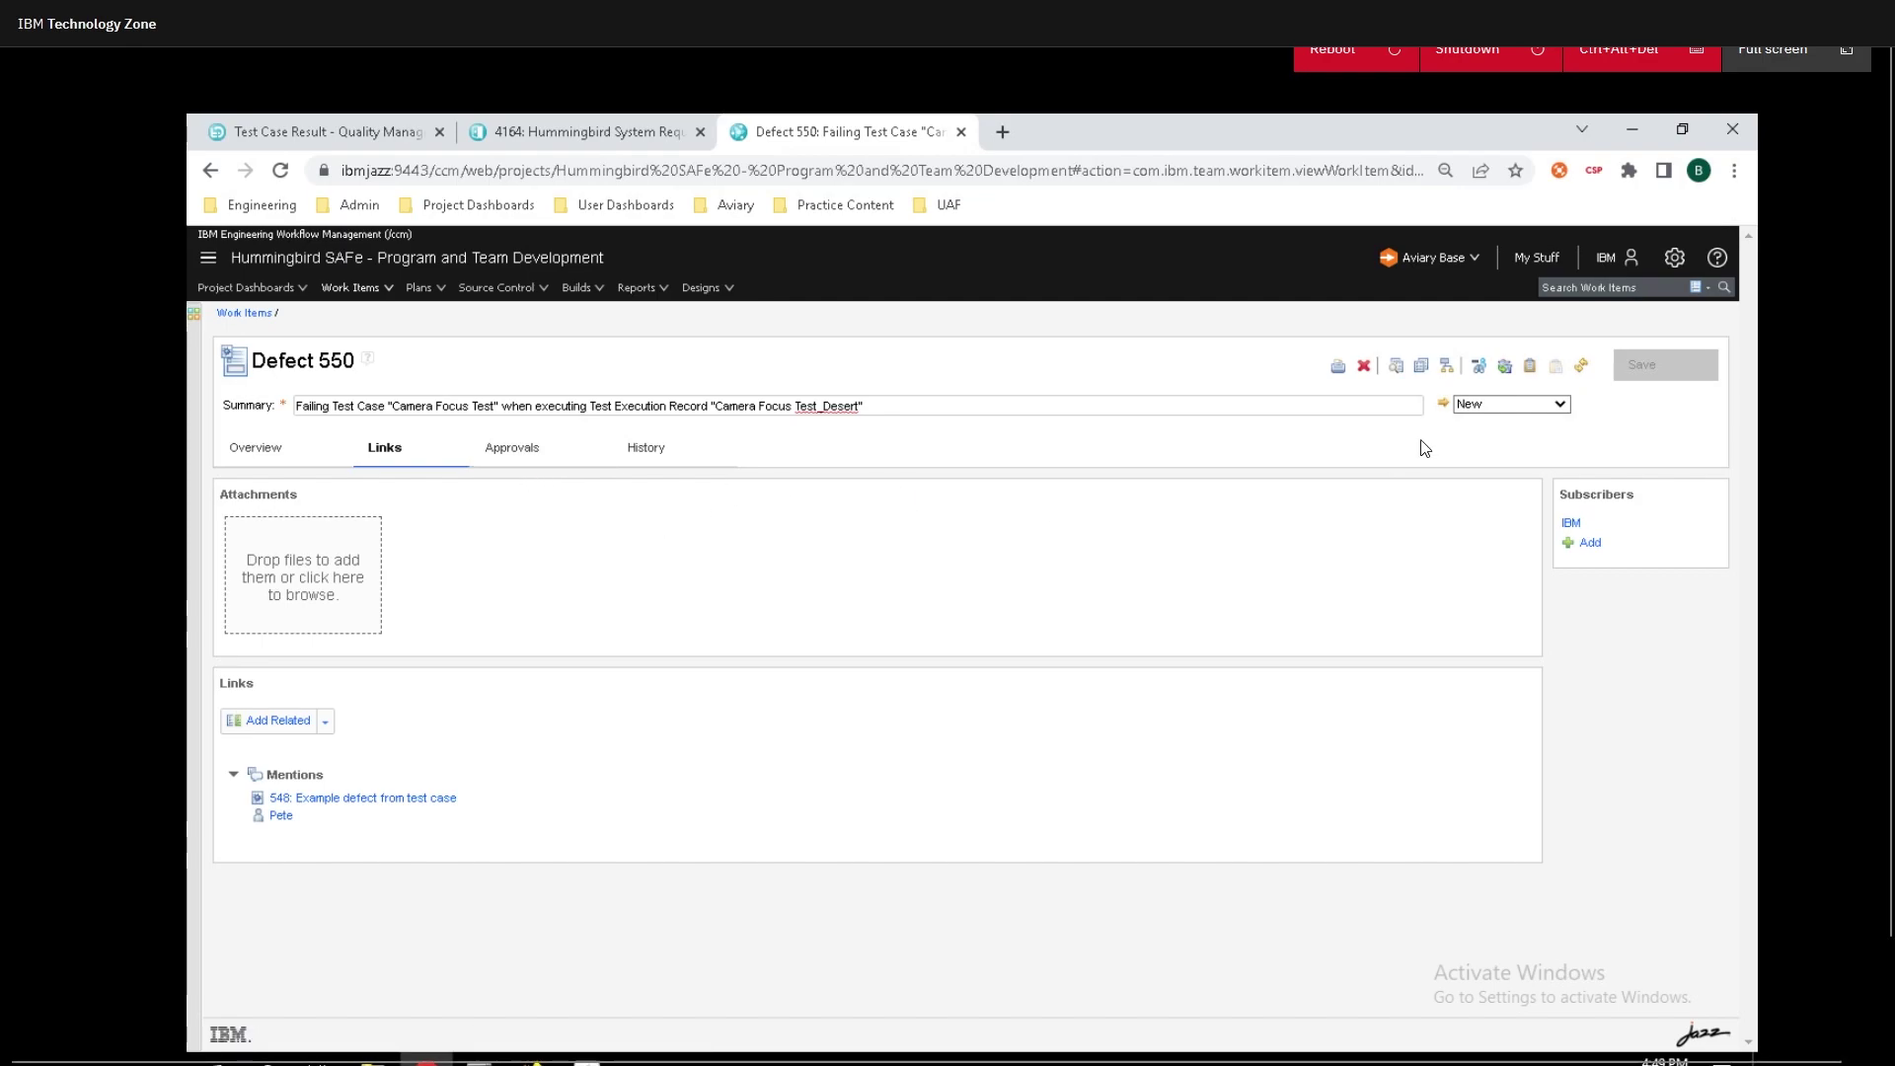
{"action": "left_click", "coordinate": [1473, 406]}
Apply Start Working to move Defect 550 to In Development and save it.
{"action": "left_click", "coordinate": [1483, 438]}
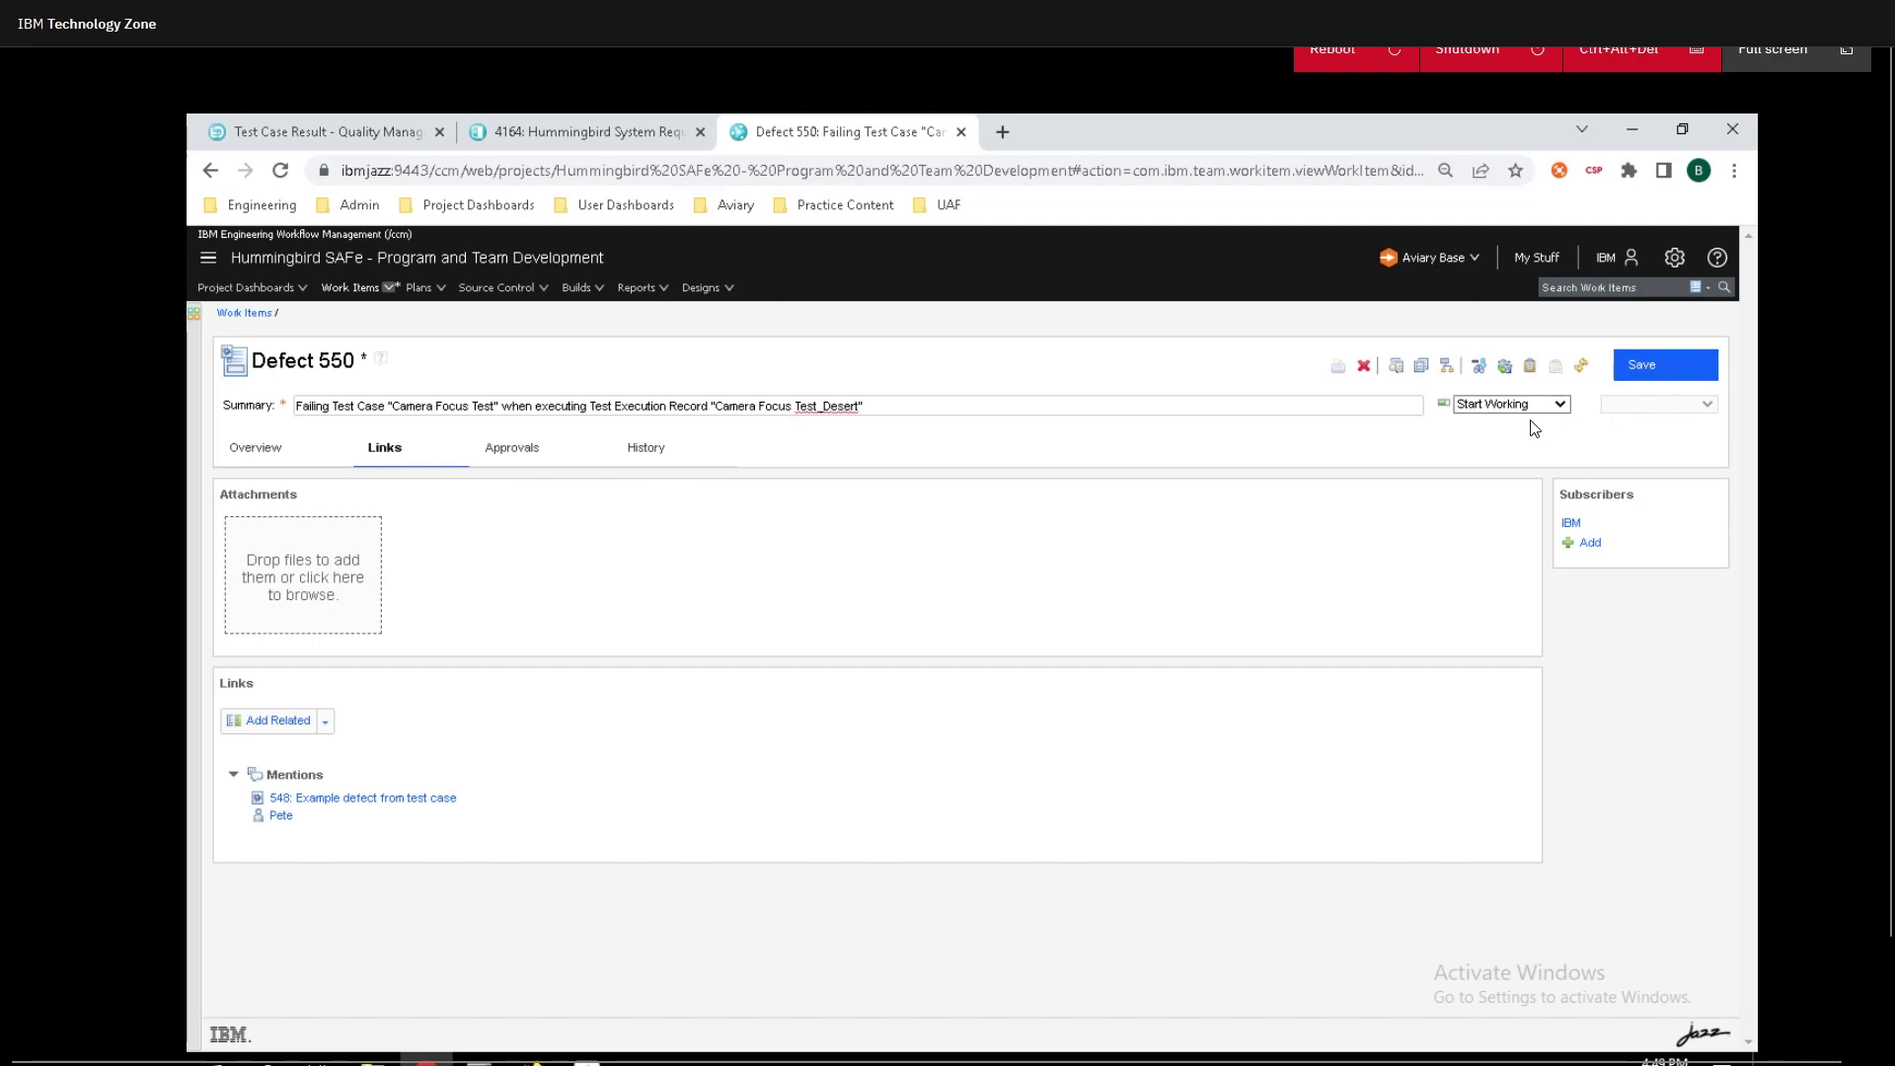
{"action": "left_click", "coordinate": [1663, 367]}
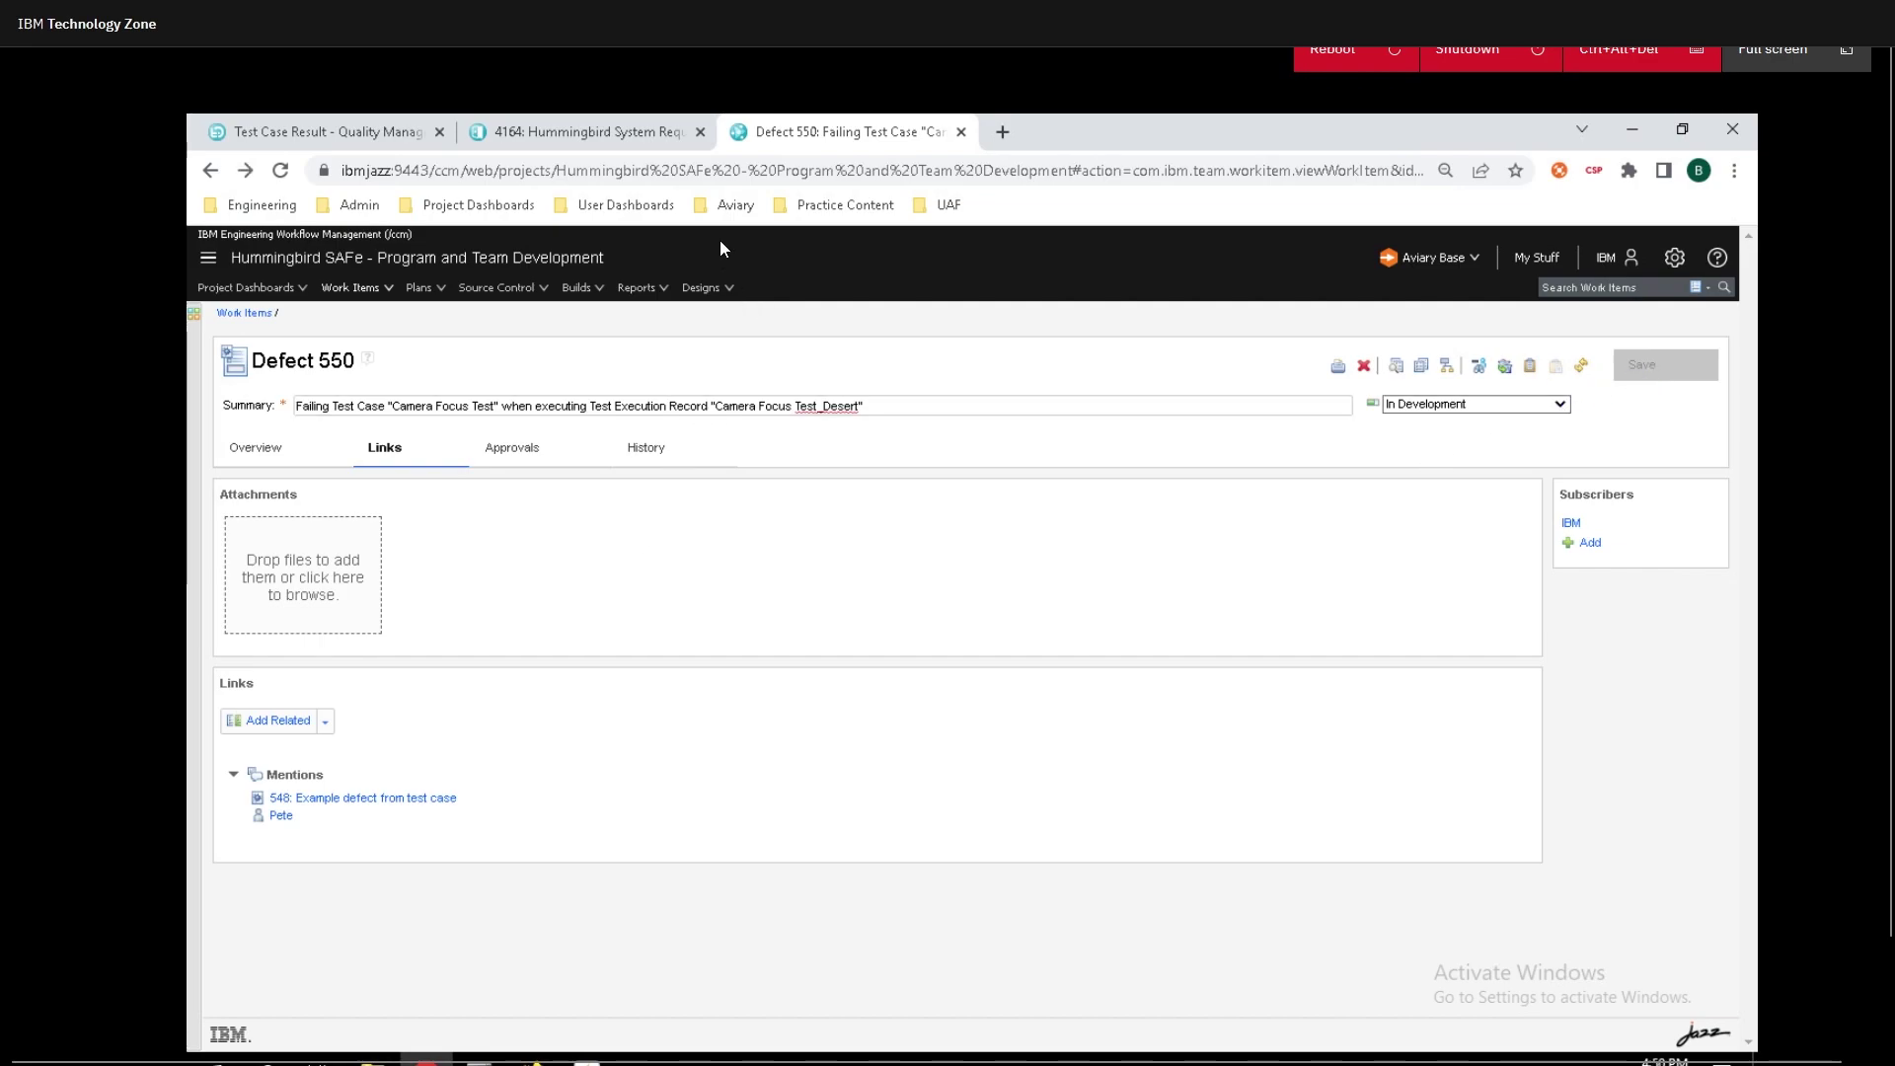
{"action": "left_click", "coordinate": [722, 210]}
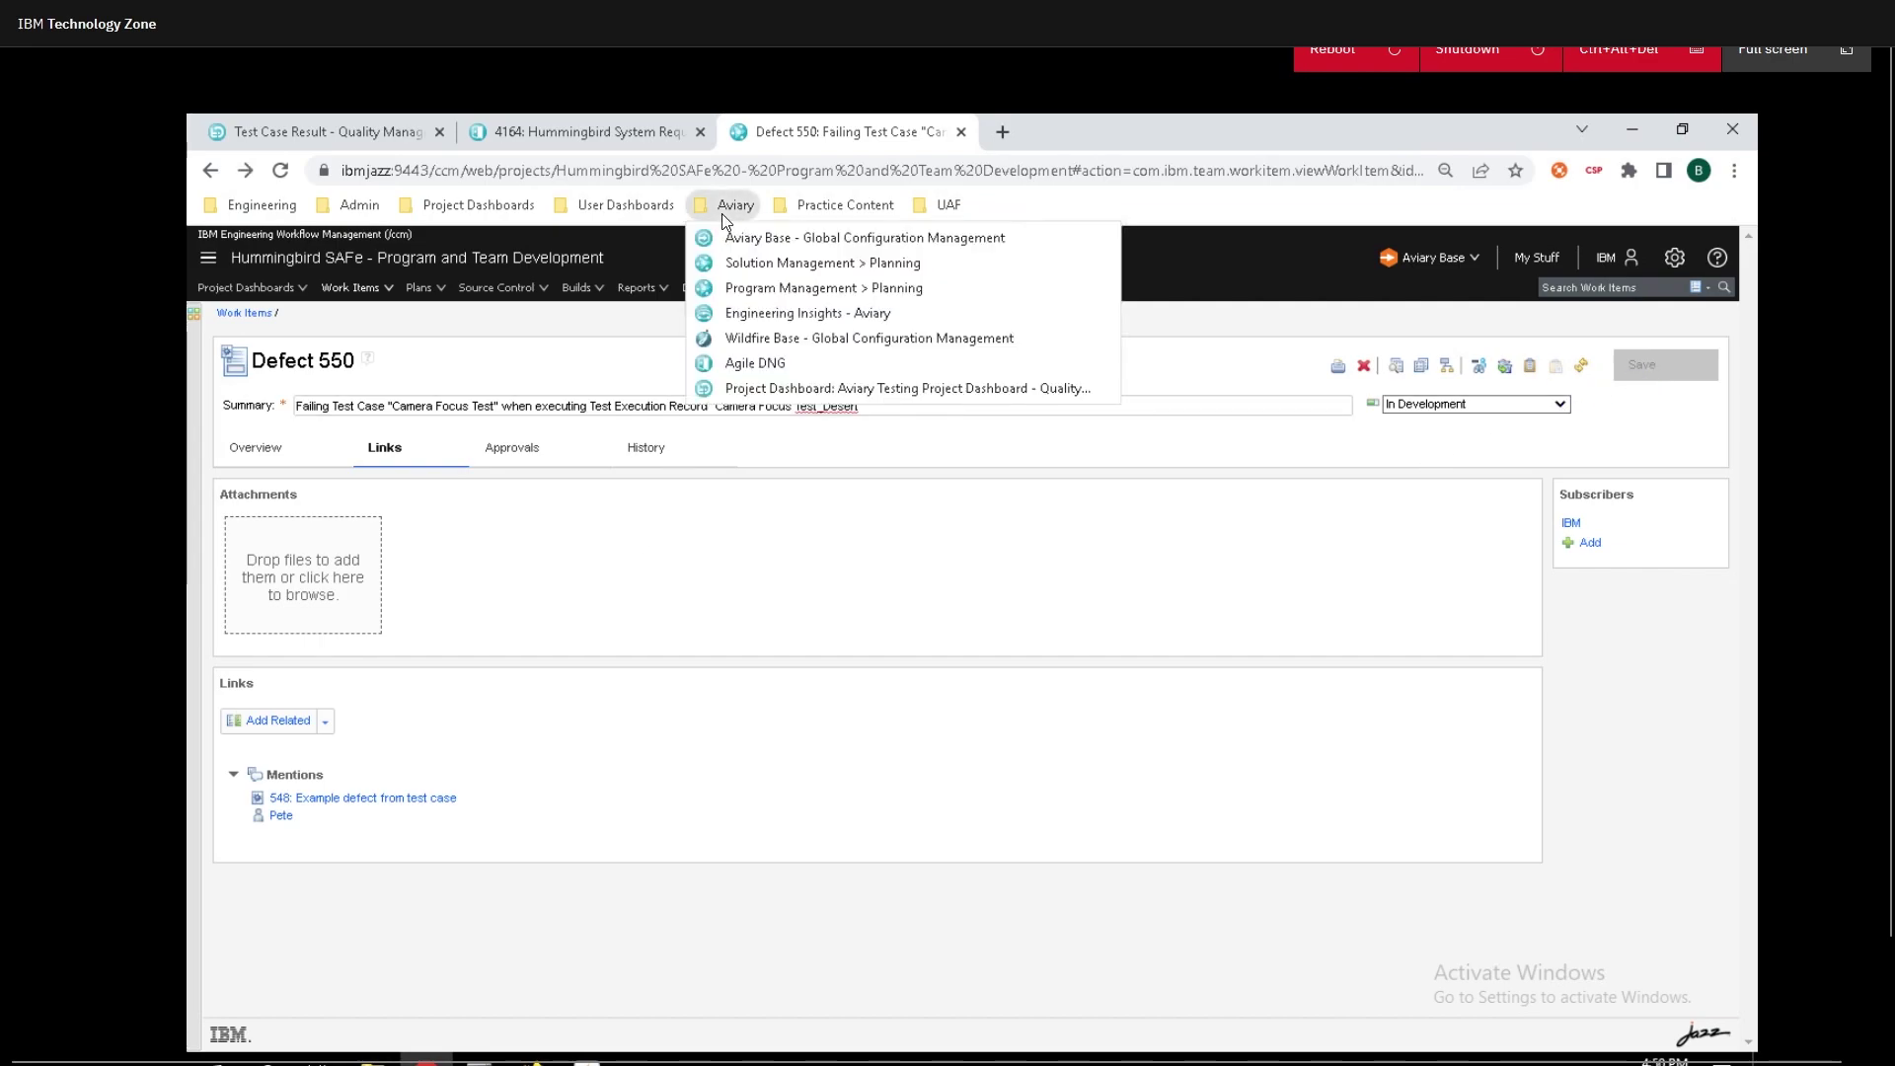
Check Defect 550 is In Development in the Hummingbird dashboard's All Defects list and reopen it.
{"action": "left_click", "coordinate": [748, 290]}
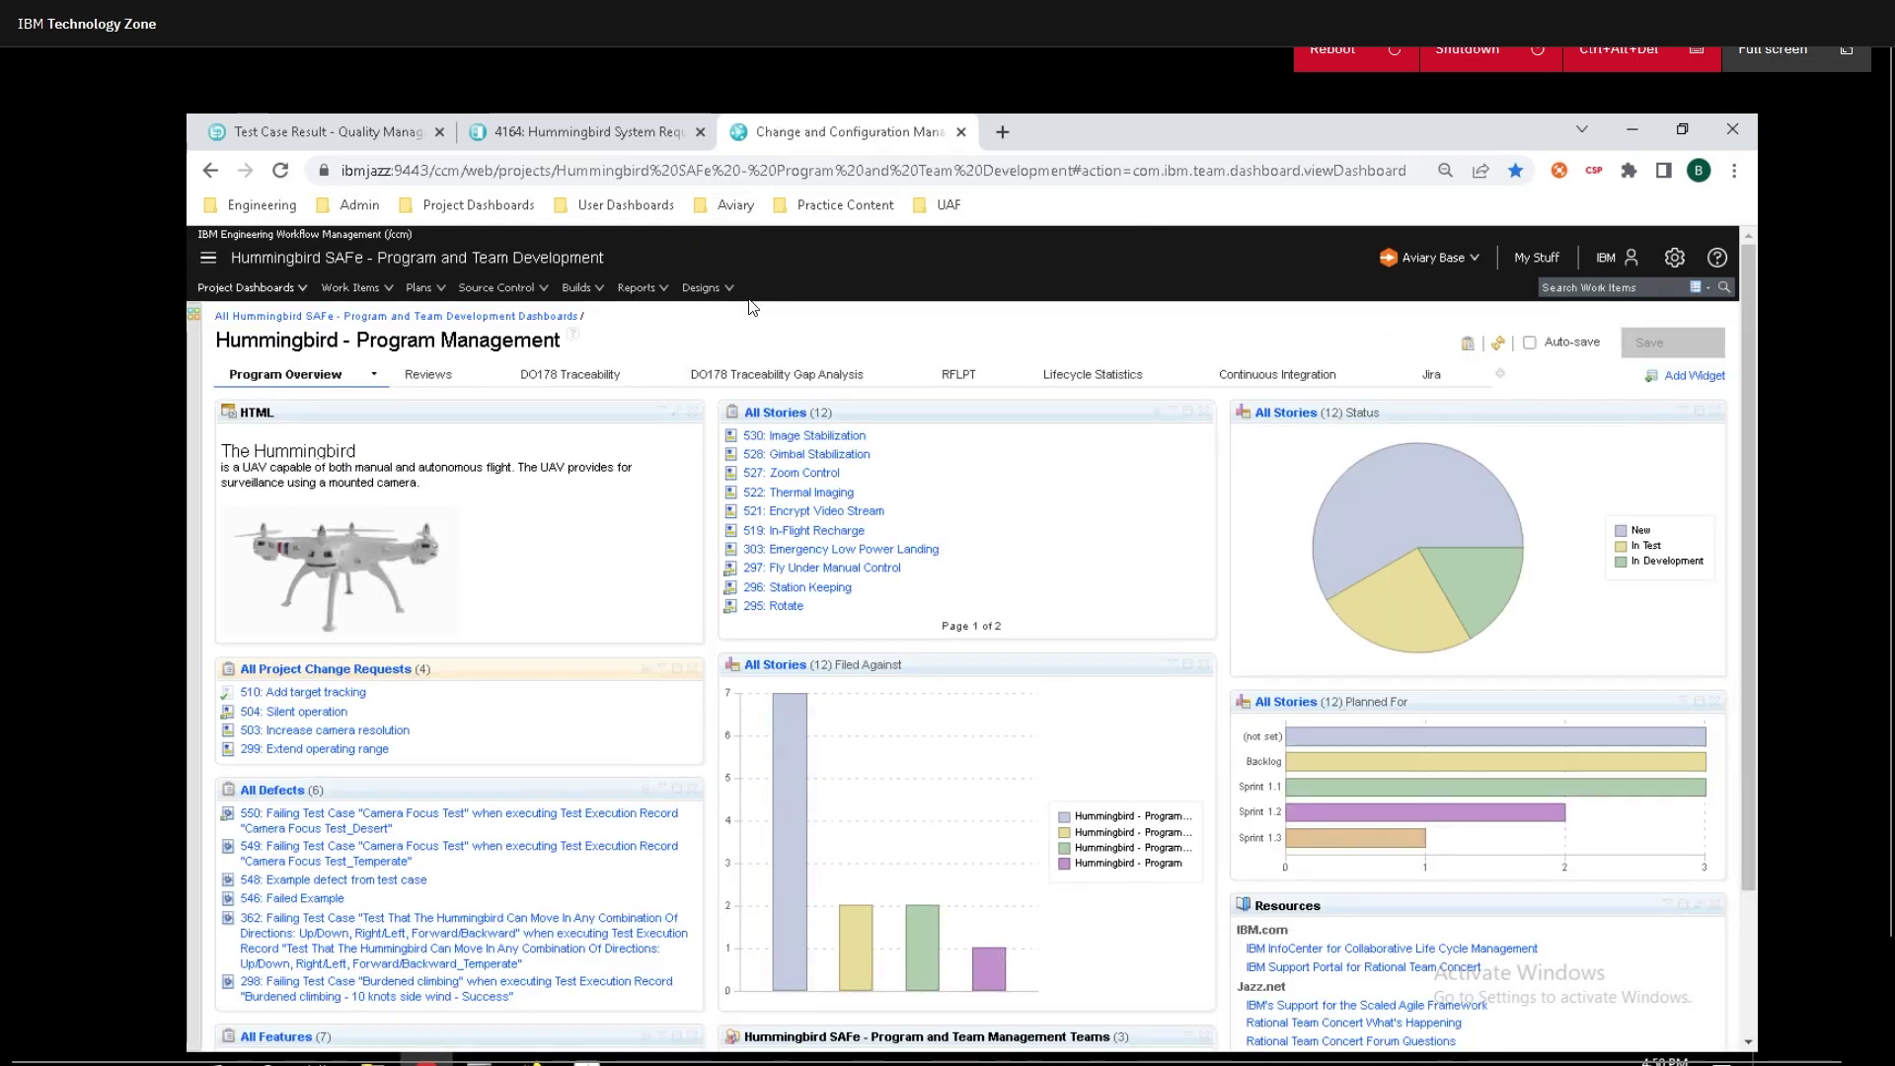
{"action": "scroll", "coordinate": [521, 885], "scroll_direction": "down", "scroll_amount": 1}
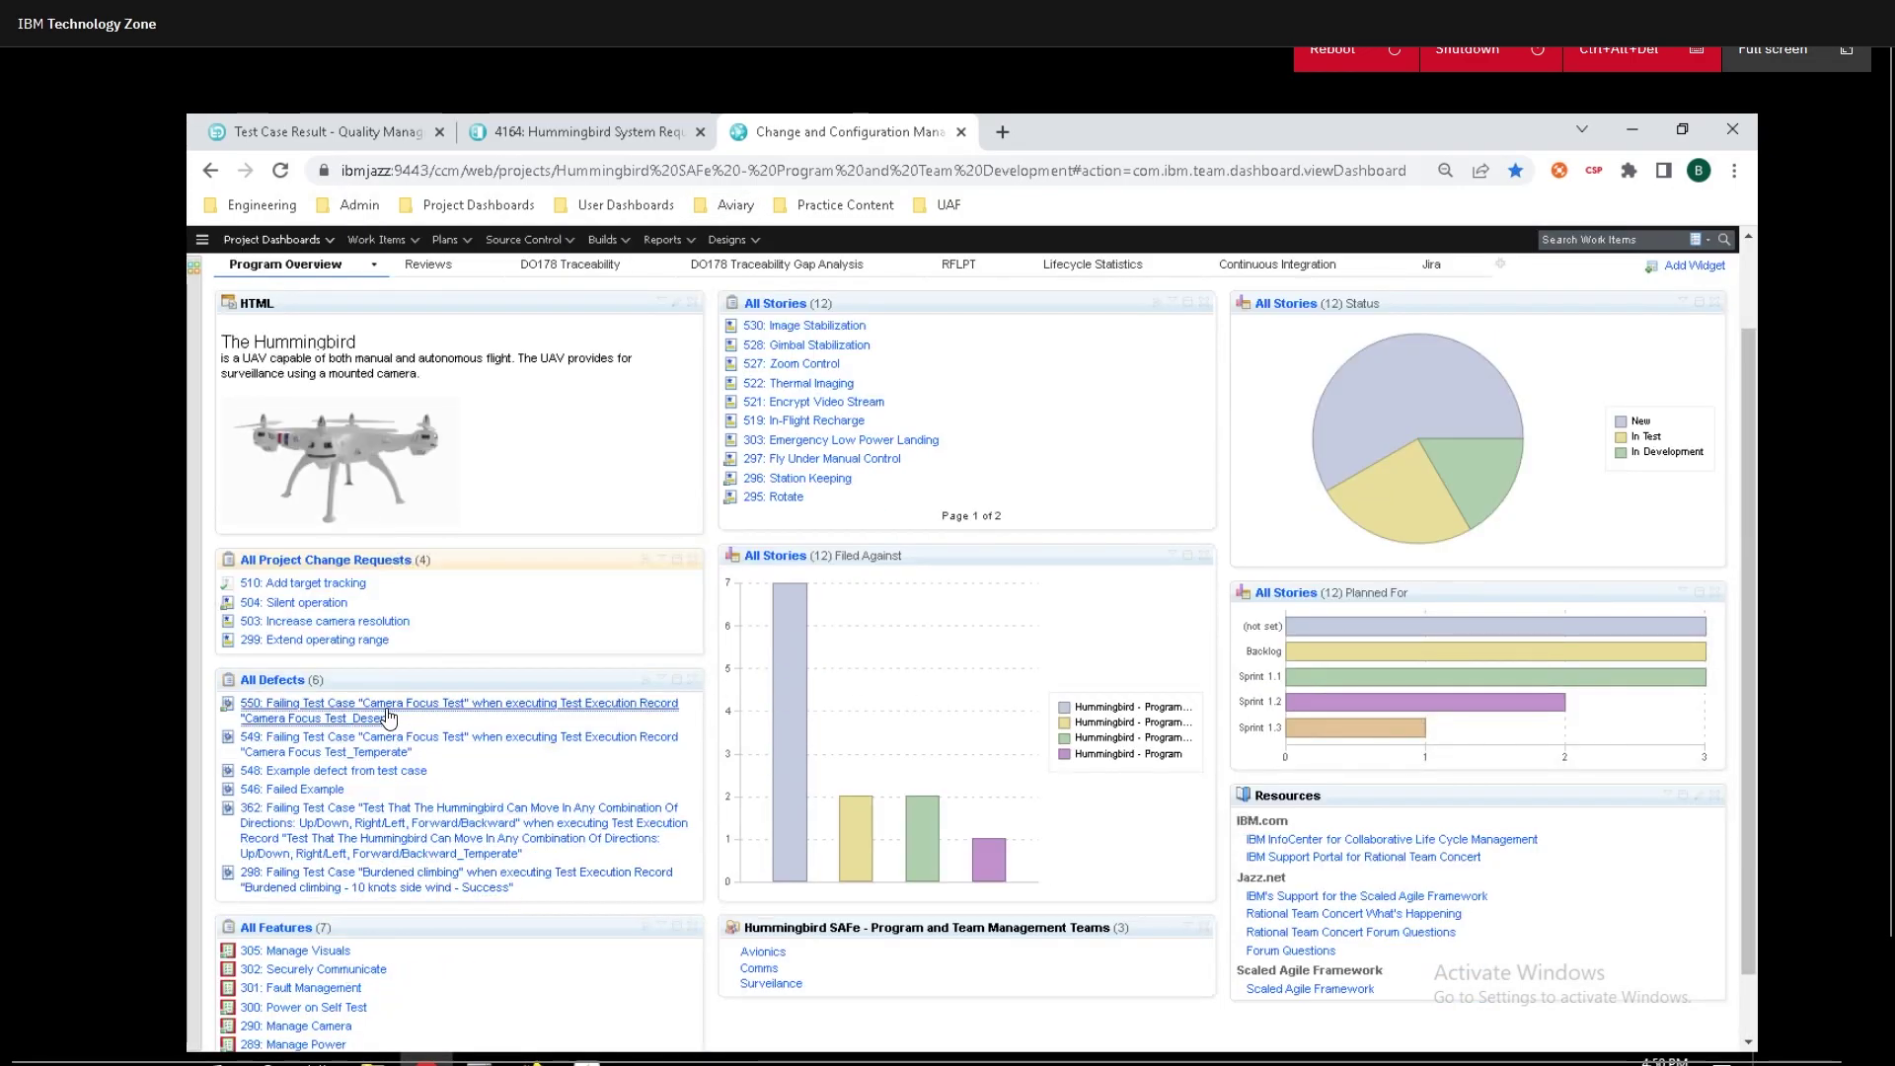
{"action": "mouse_move", "coordinate": [385, 710]}
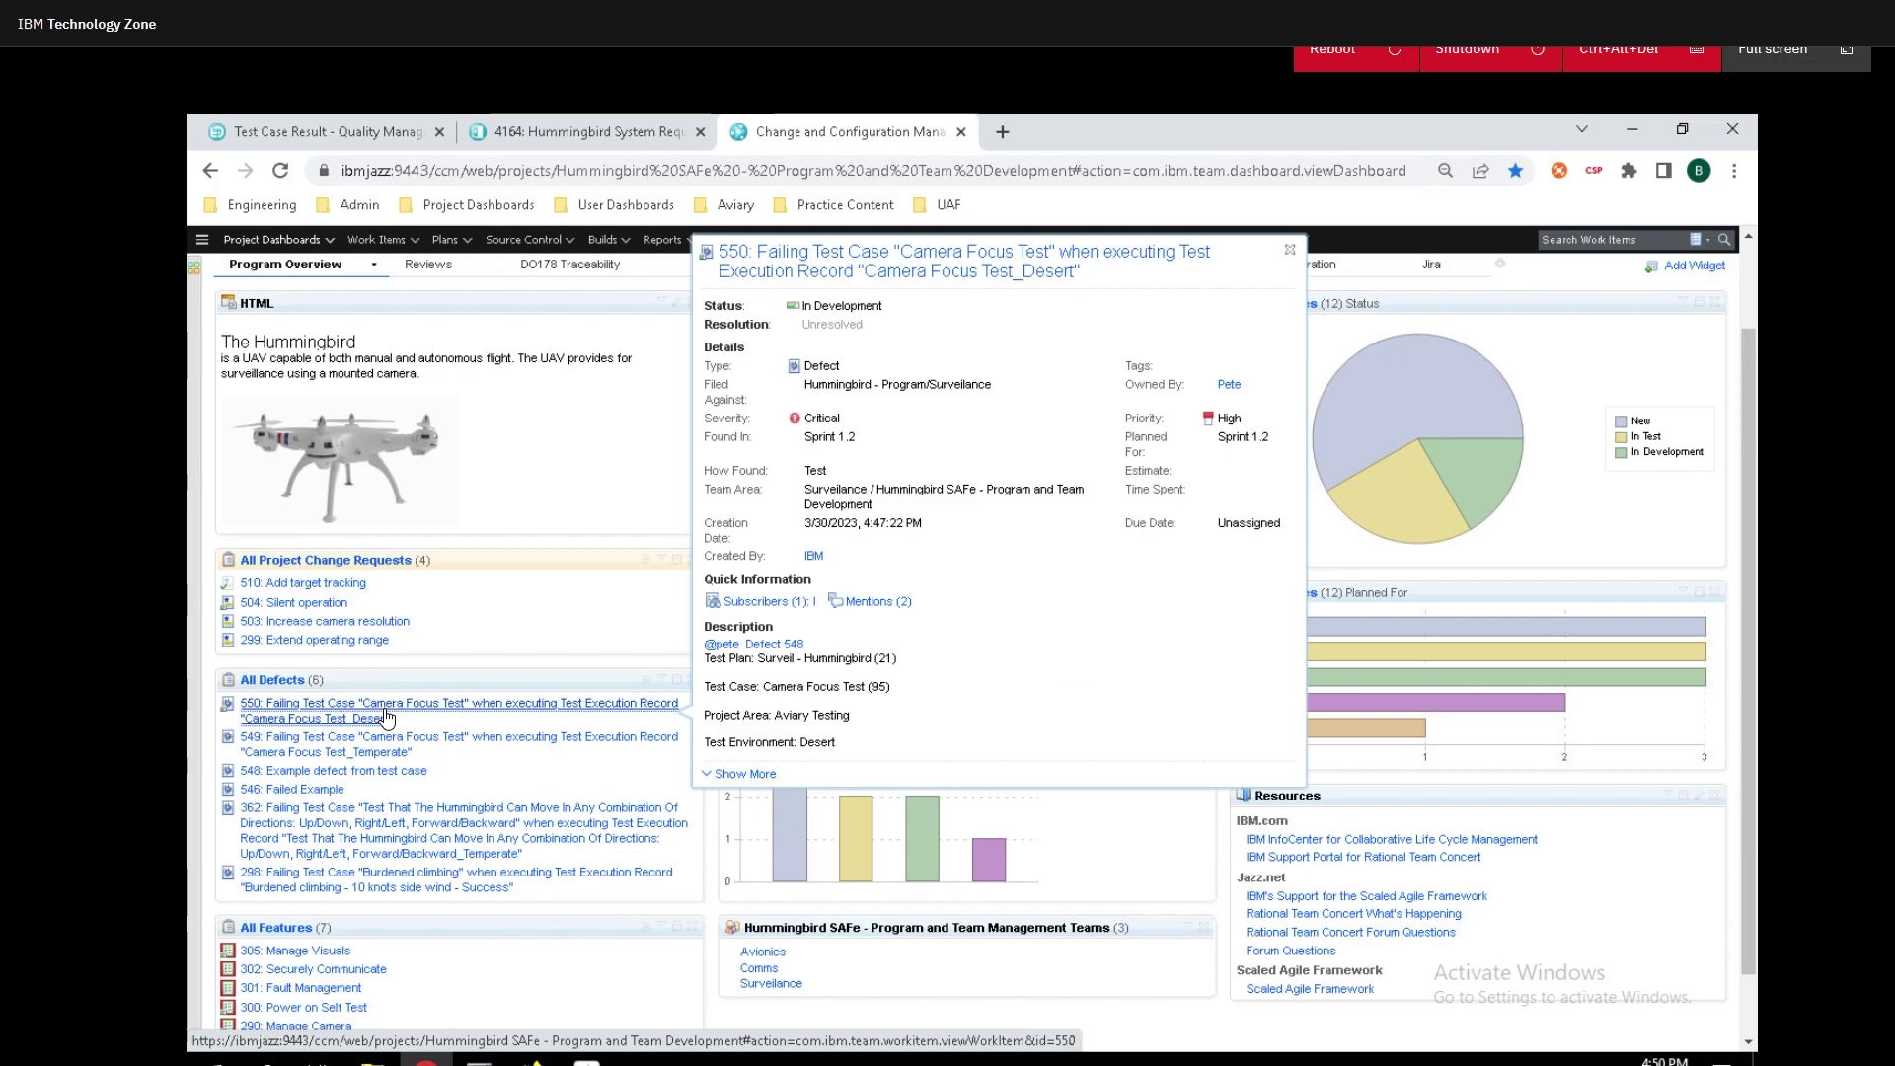
{"action": "left_click", "coordinate": [383, 708]}
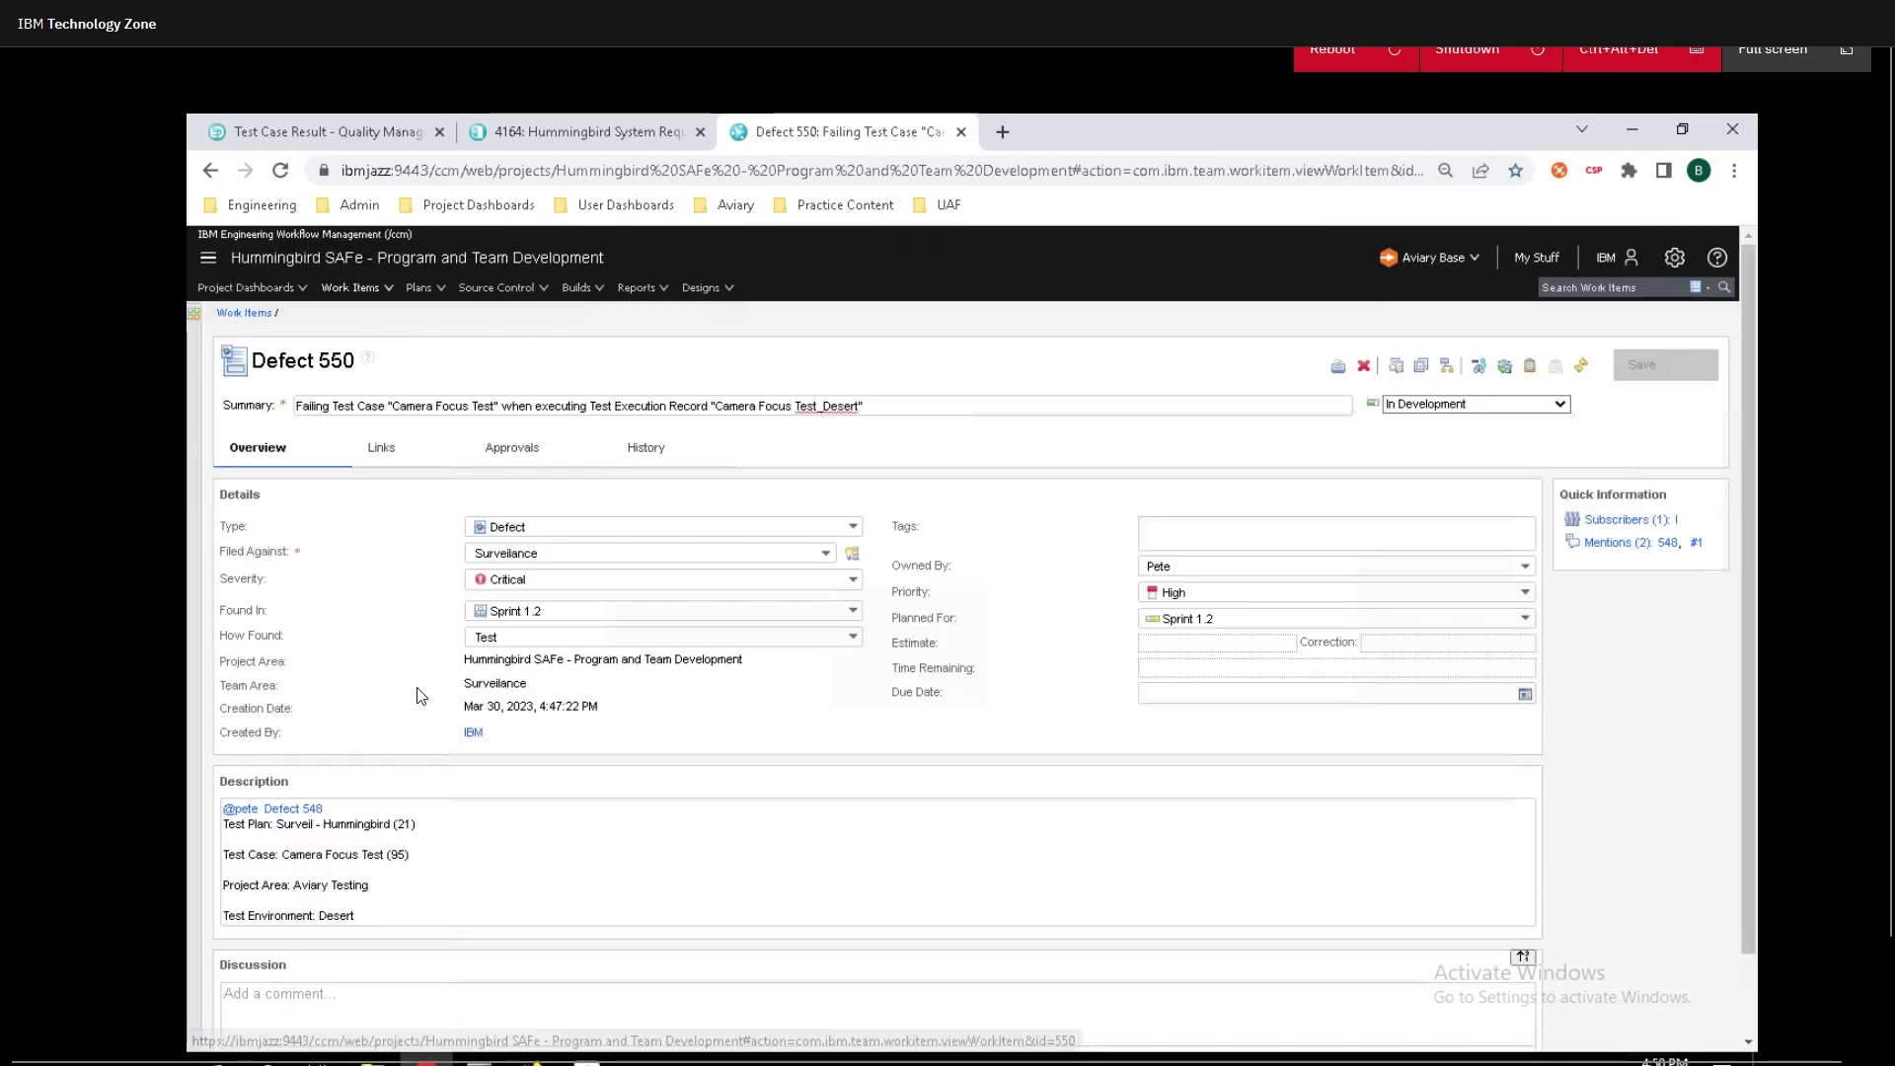